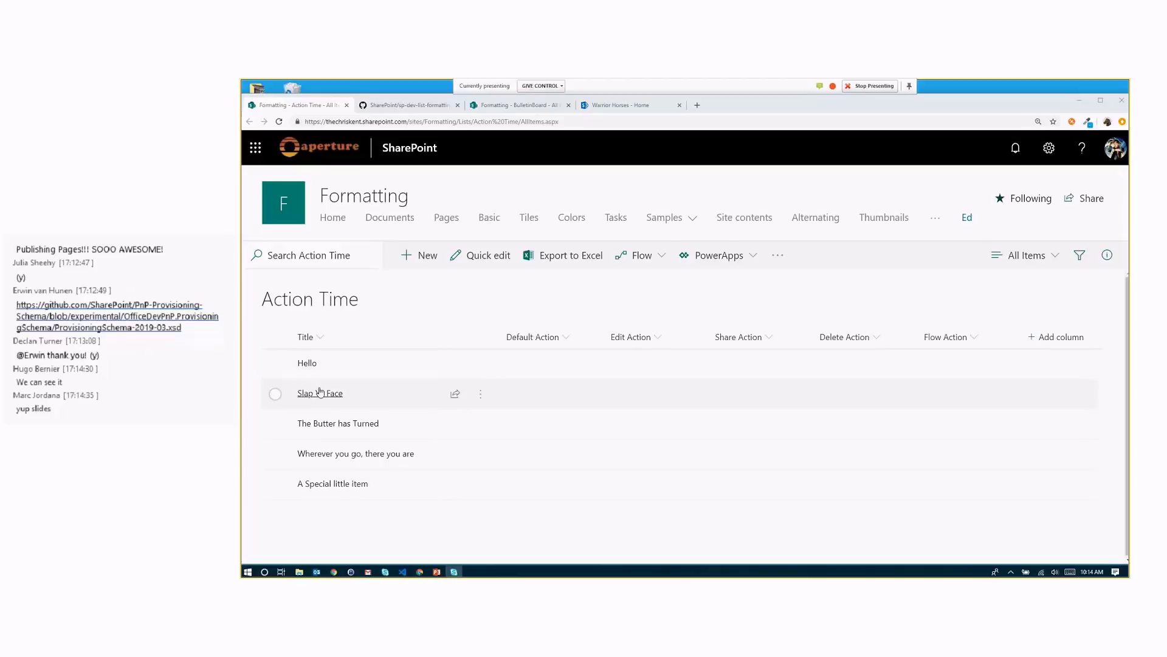
# Inspect the Slap Yo Face item's details and its available flows, then clear the selection
pyautogui.click(275, 394)
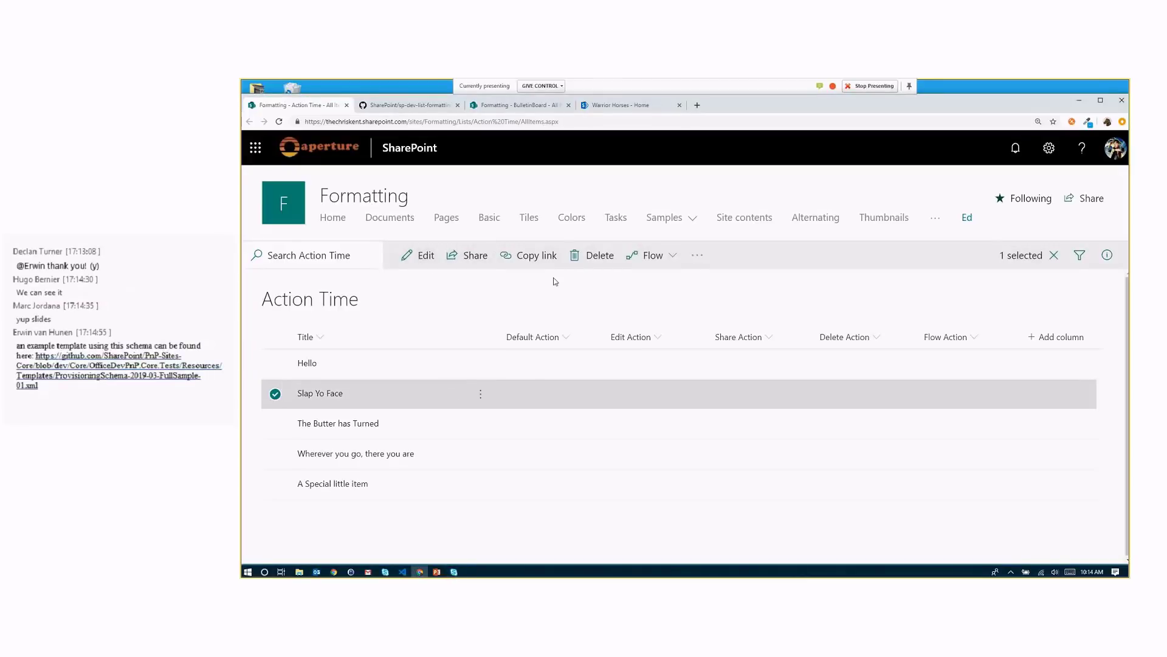
pyautogui.click(275, 394)
pyautogui.click(317, 395)
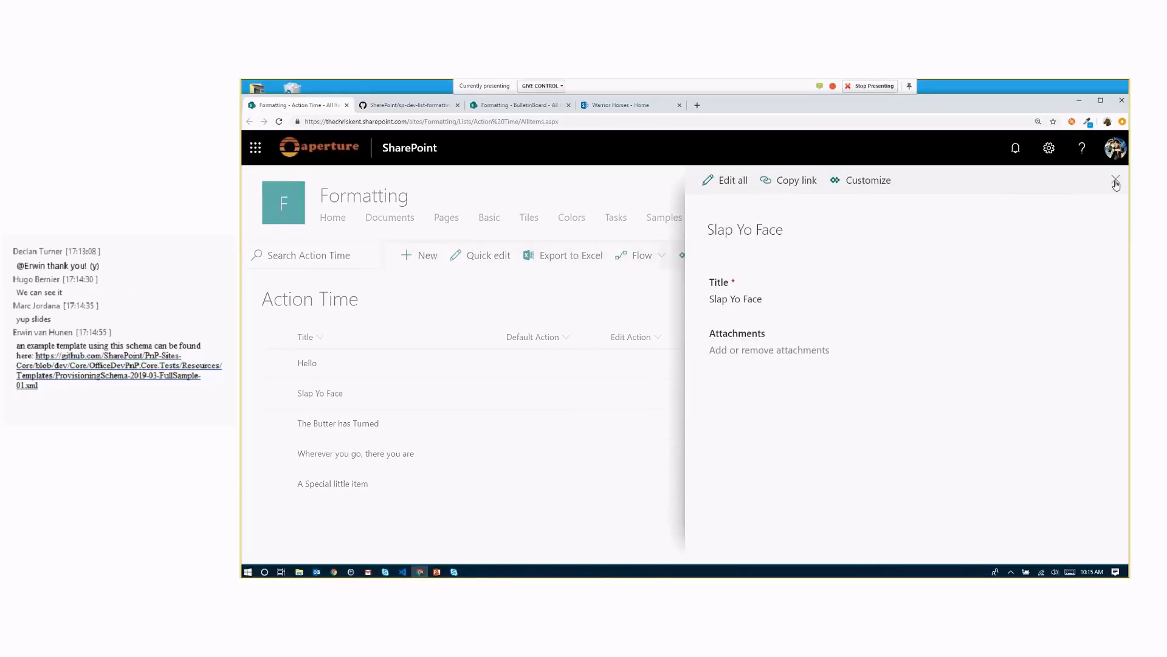
pyautogui.click(1115, 179)
pyautogui.click(582, 396)
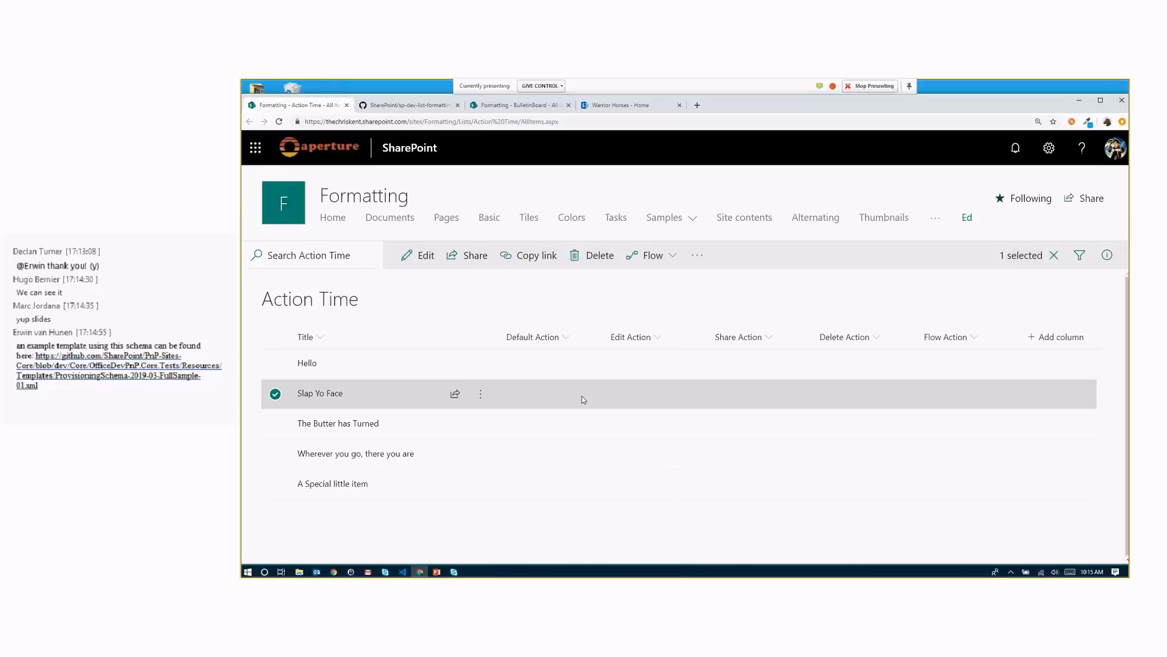
pyautogui.doubleClick(582, 396)
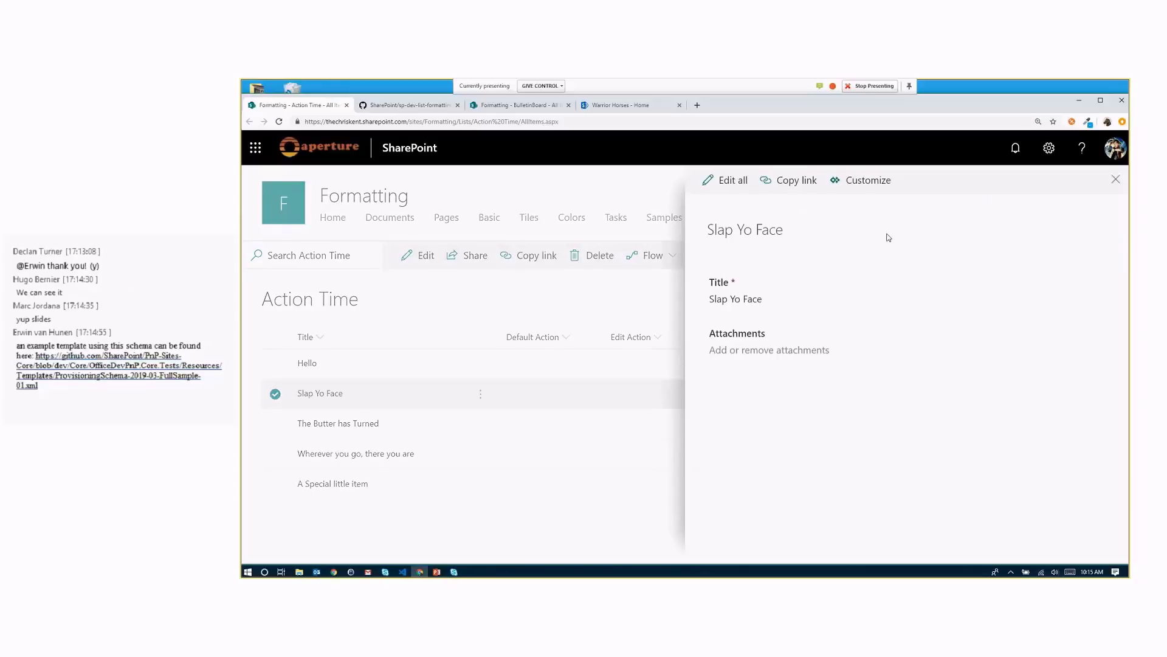
pyautogui.click(1116, 180)
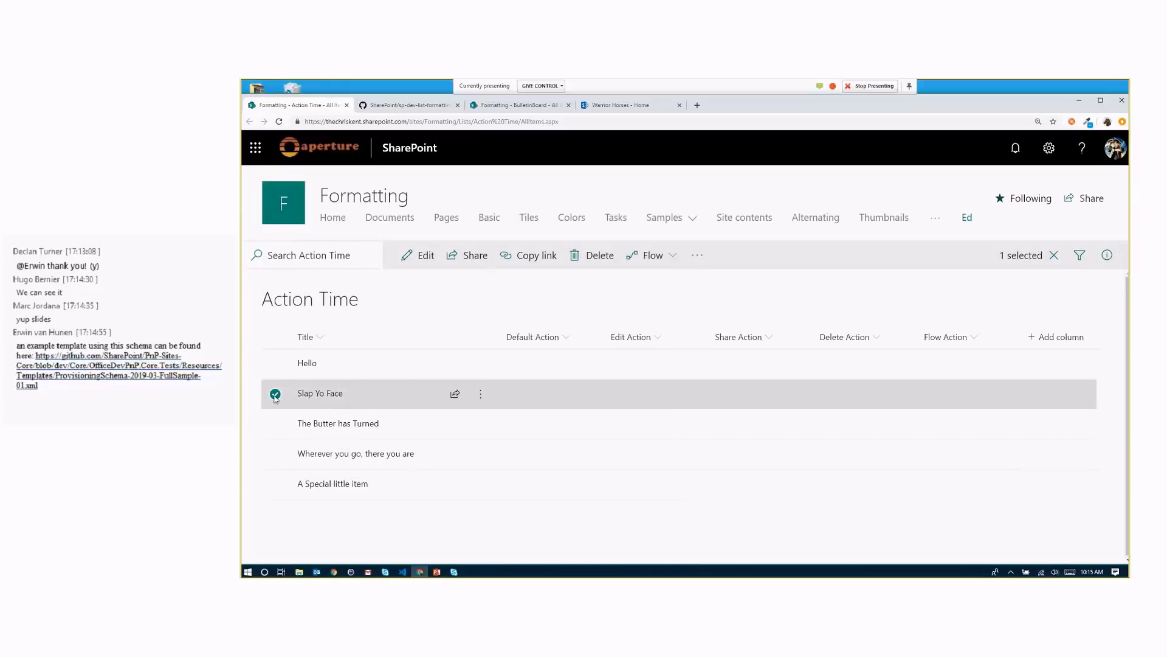
pyautogui.click(651, 255)
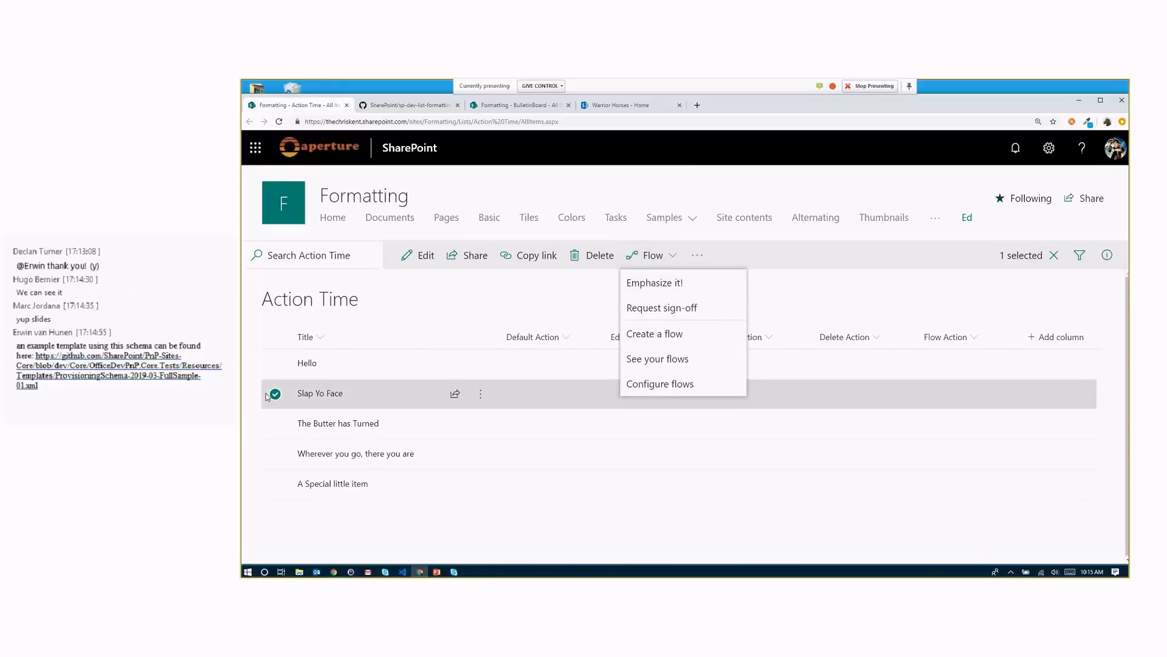
pyautogui.click(553, 418)
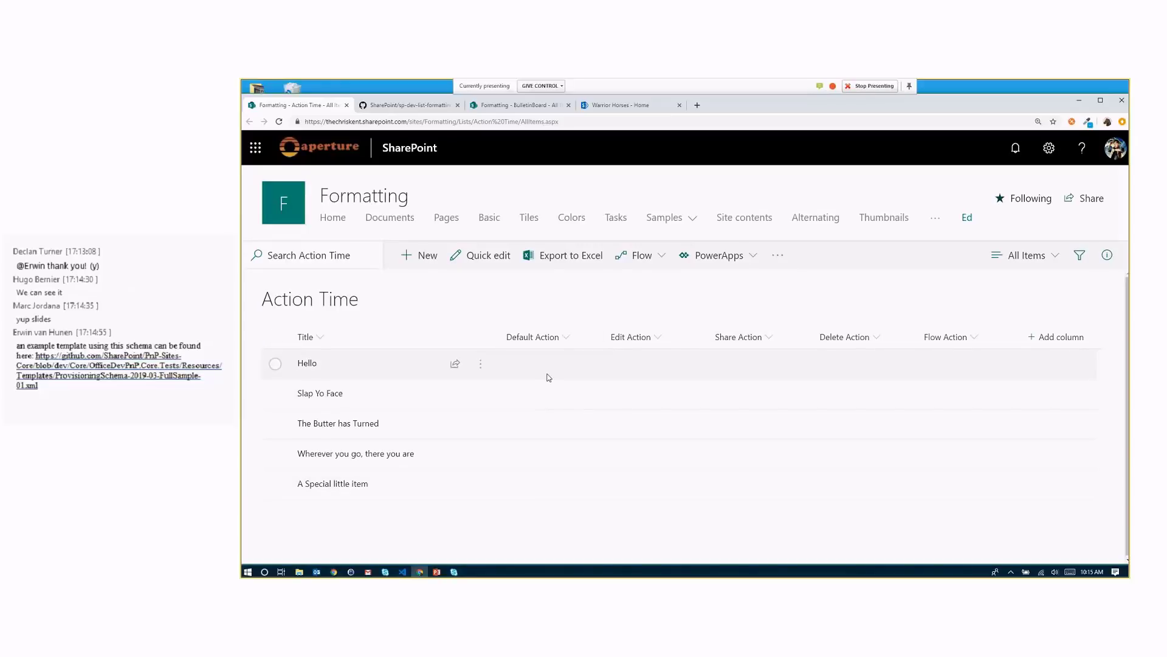
# In Default Action's formatting pane, start the JSON with elmType button and a customRowAction object
pyautogui.click(560, 341)
pyautogui.moveTo(611, 479)
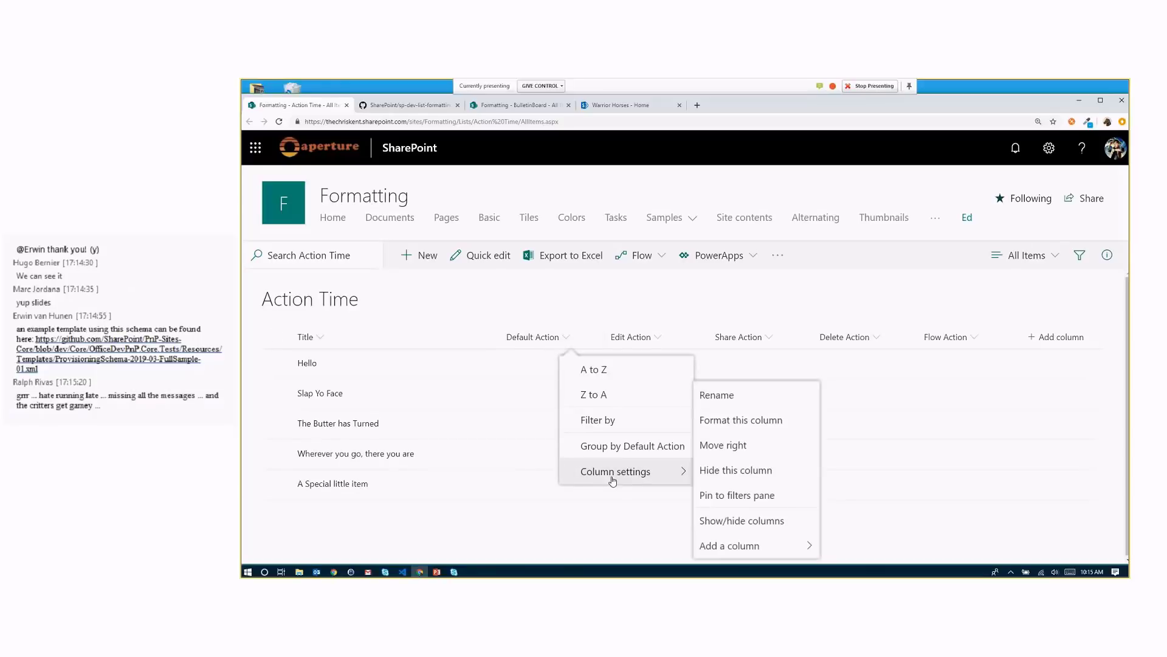
pyautogui.click(740, 429)
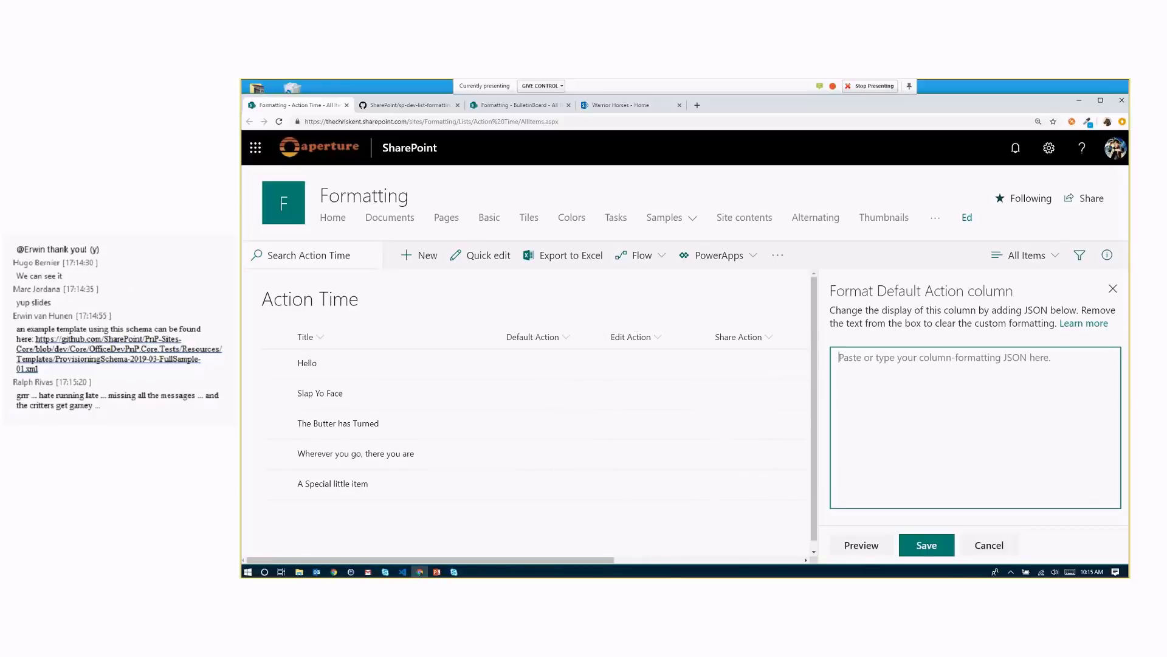
pyautogui.write('{')
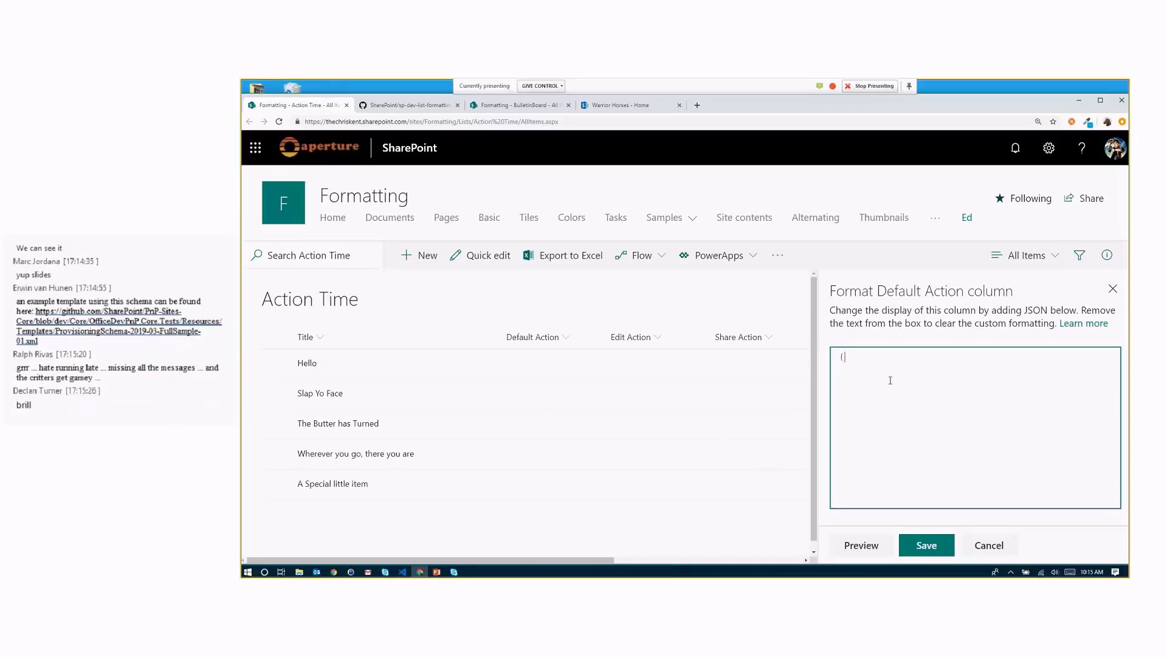
pyautogui.press('Return')
pyautogui.write('"elmType":"button')
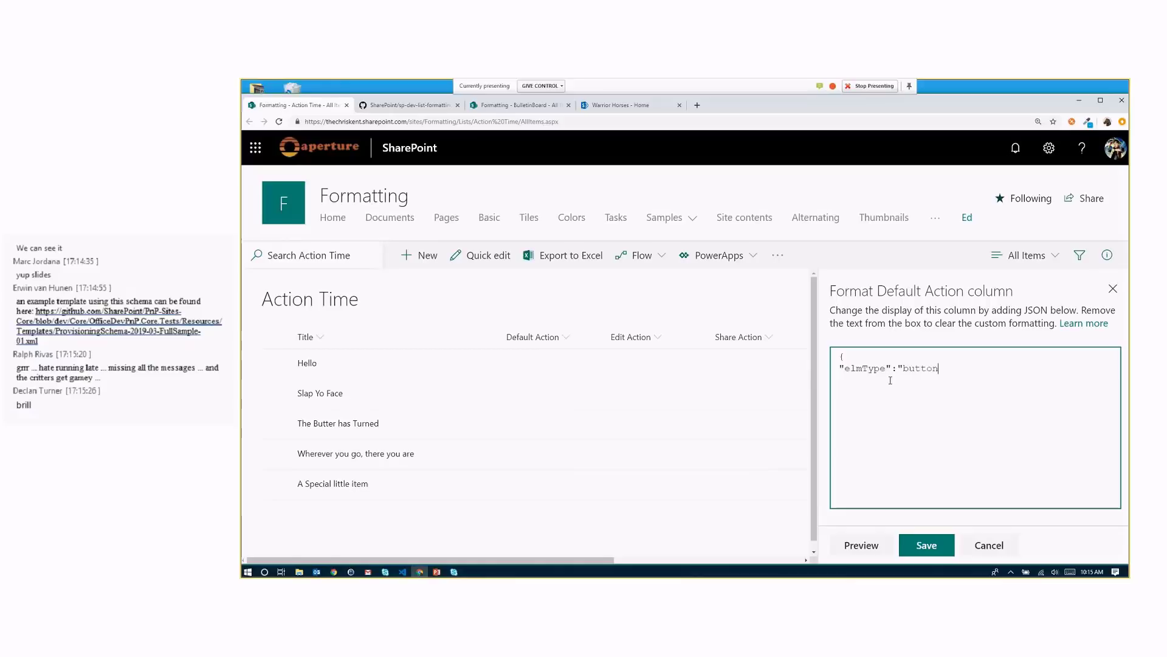
pyautogui.write('",')
pyautogui.press('Return')
pyautogui.write('"customRowAction": {')
# Set the row action to "defaultClick" and the button text to "Click me!"
pyautogui.press('Return')
pyautogui.write('}')
pyautogui.press('Left')
pyautogui.press('Return')
pyautogui.write('"action":"defaultClick"')
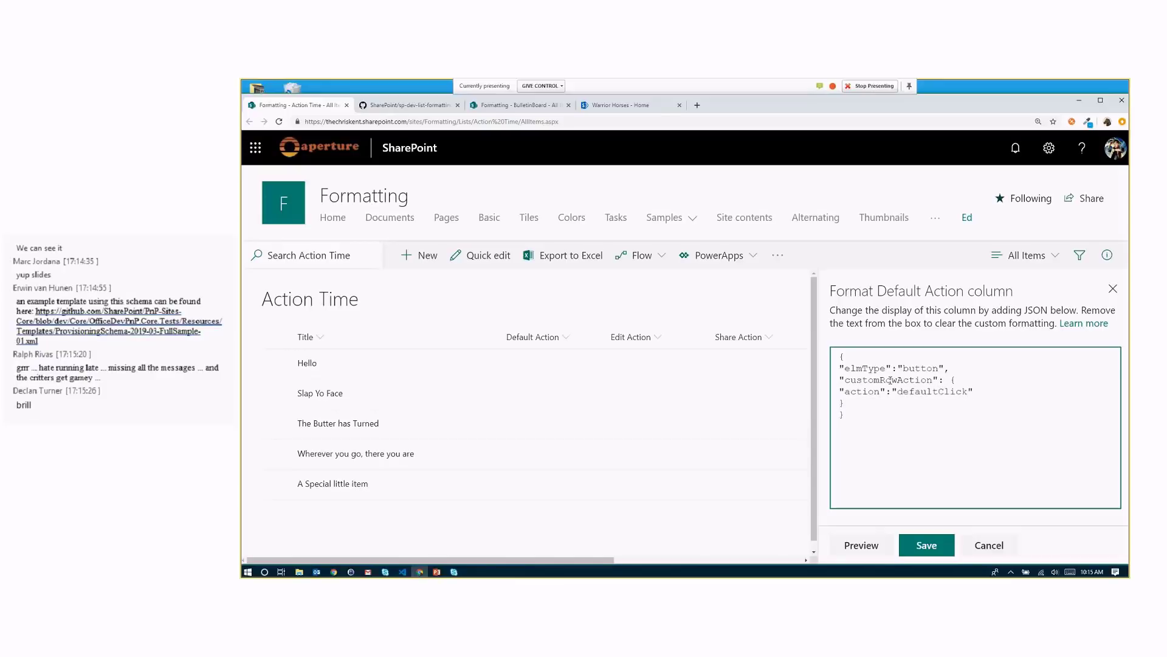
pyautogui.press('Return')
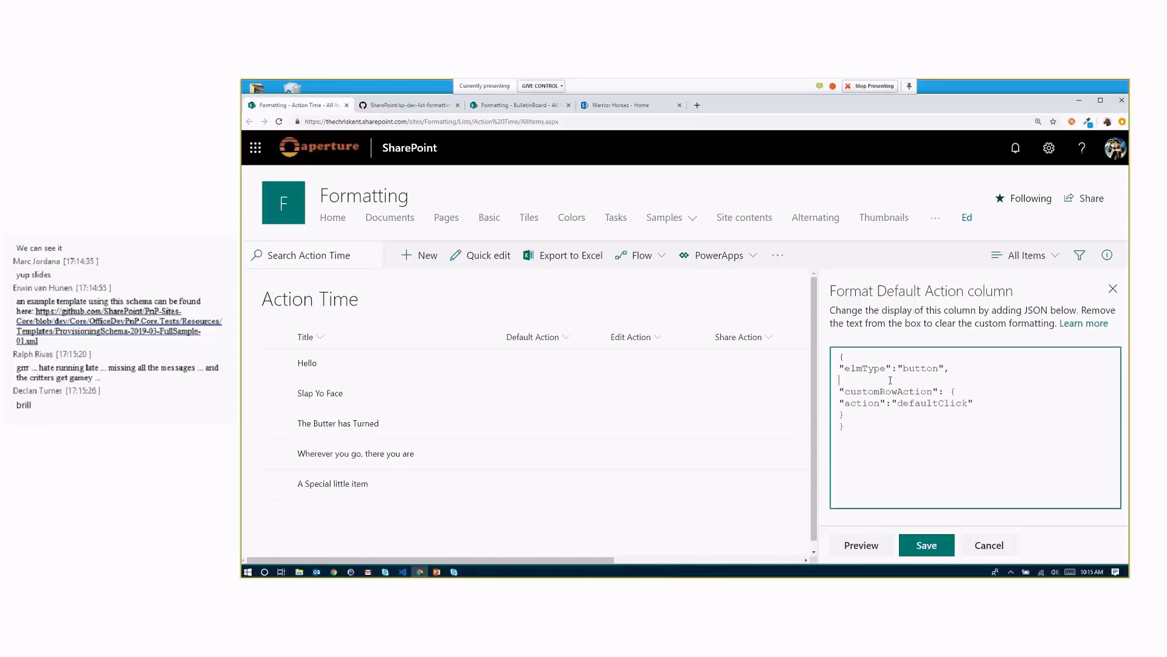
pyautogui.write('"txtContent":"Click ')
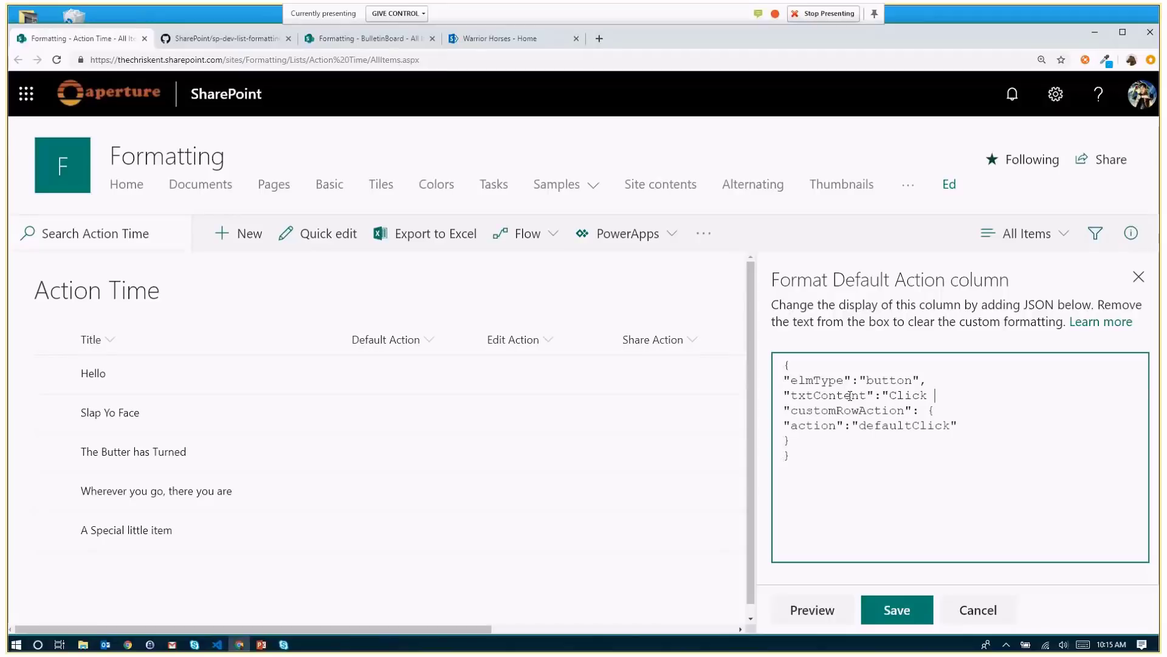
pyautogui.write('me!",')
# Preview and save the Click me! formatting, reload, and test the button on the Hello row
pyautogui.click(811, 609)
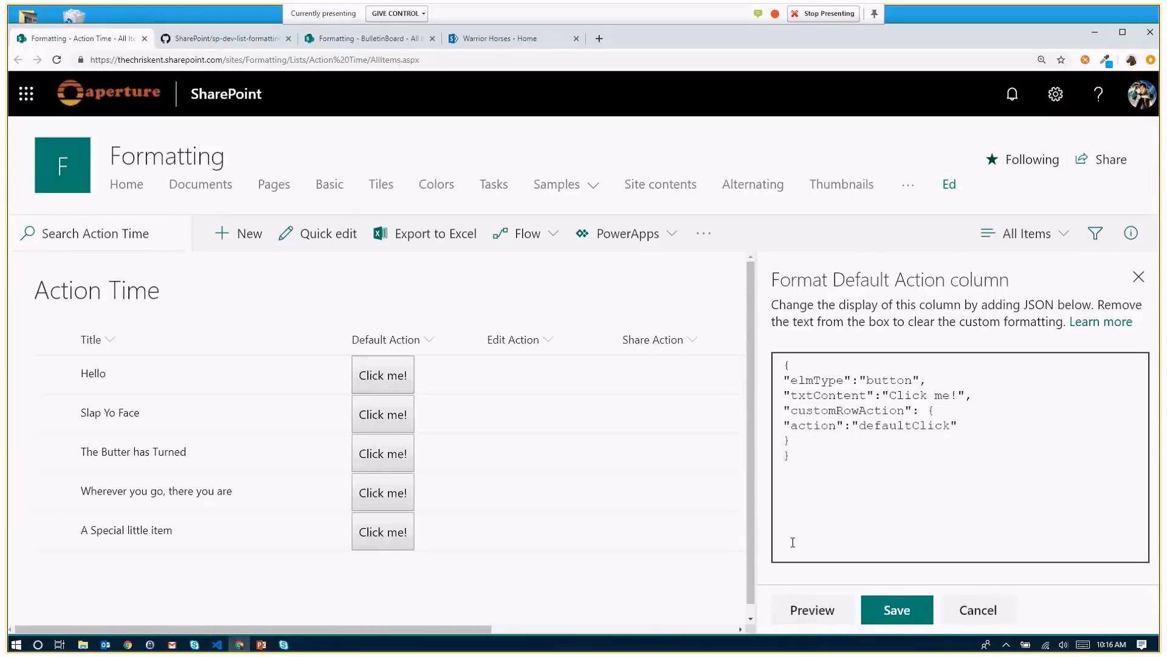
pyautogui.click(897, 609)
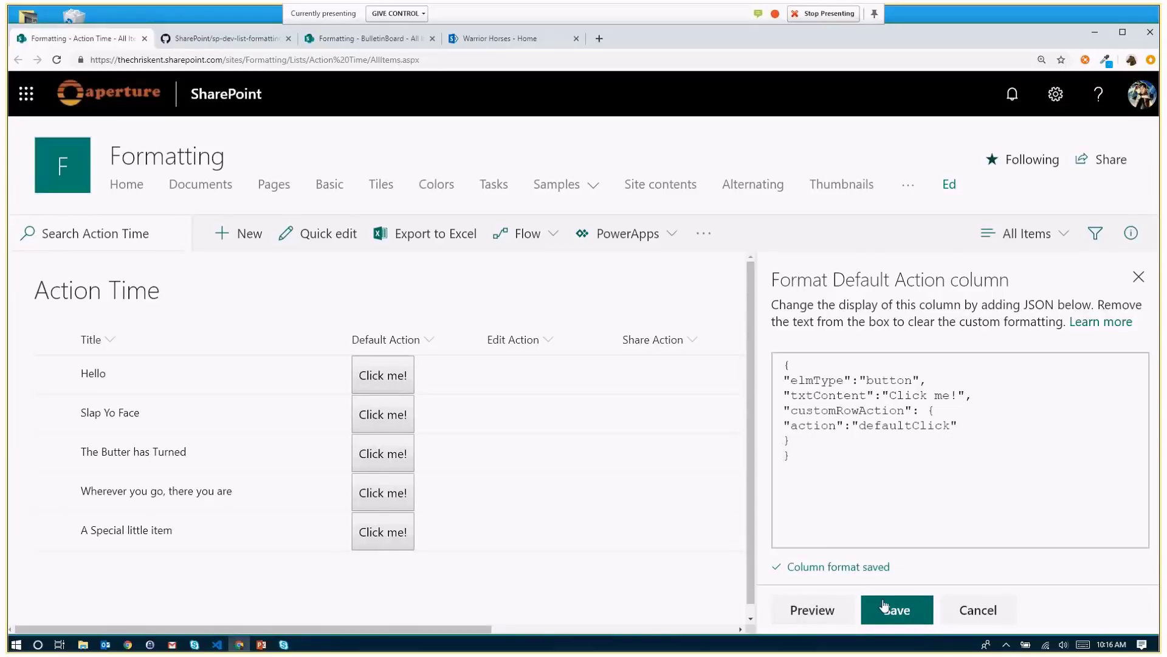
pyautogui.click(56, 60)
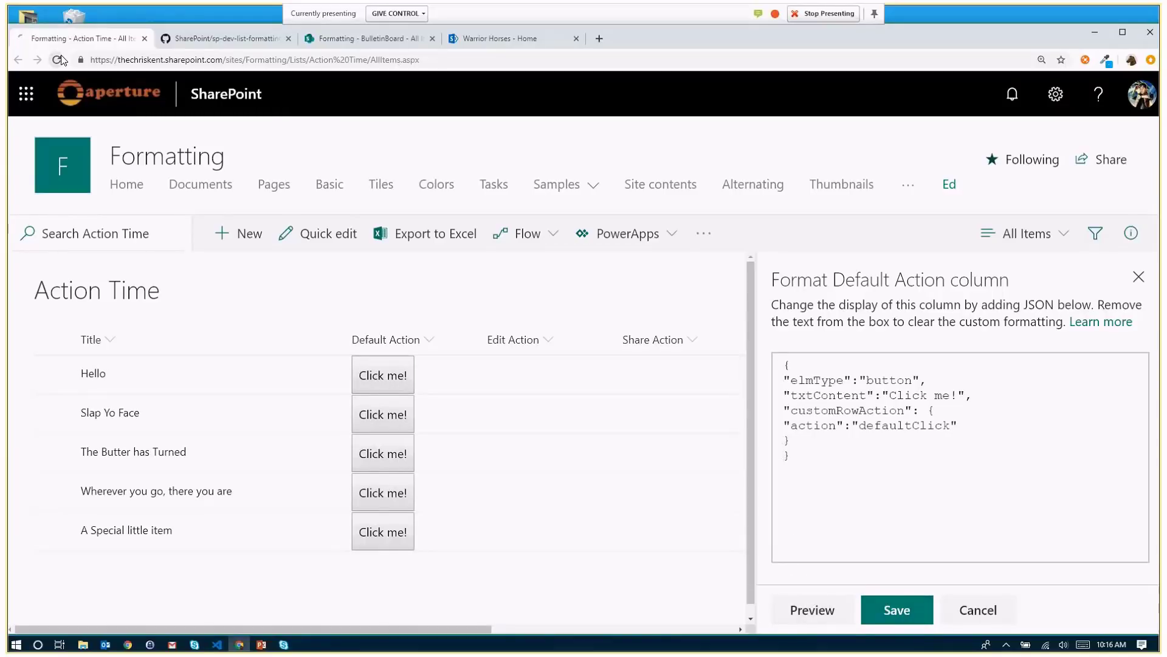
pyautogui.click(374, 377)
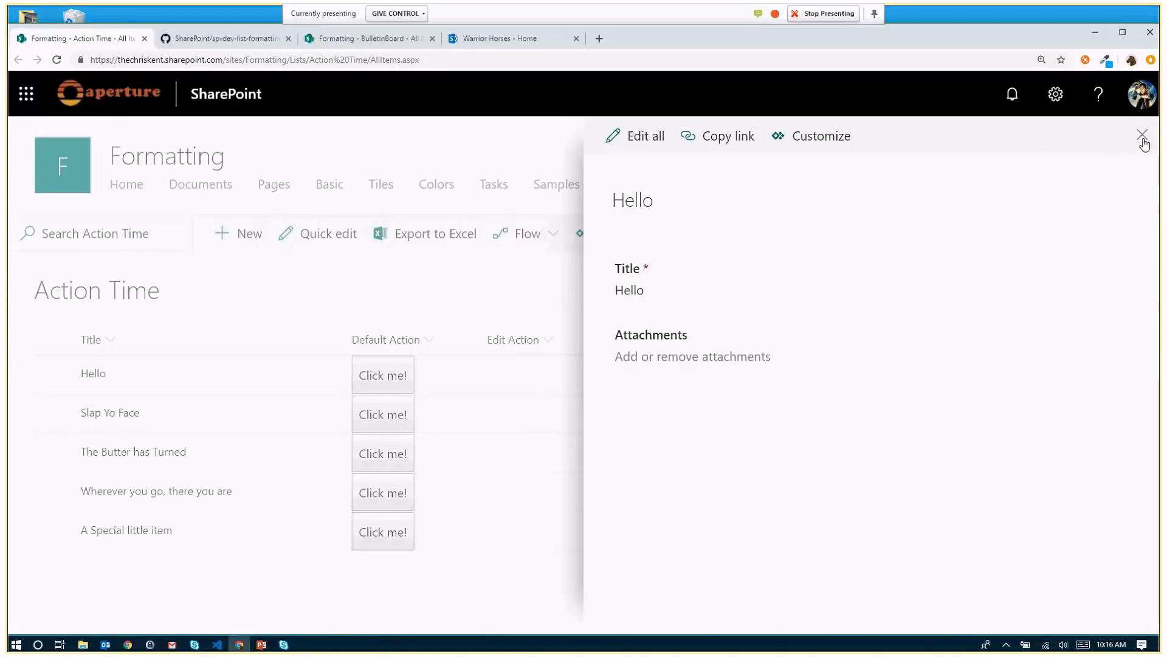
pyautogui.click(1141, 144)
# Reopen the Default Action column's formatting pane
pyautogui.click(409, 336)
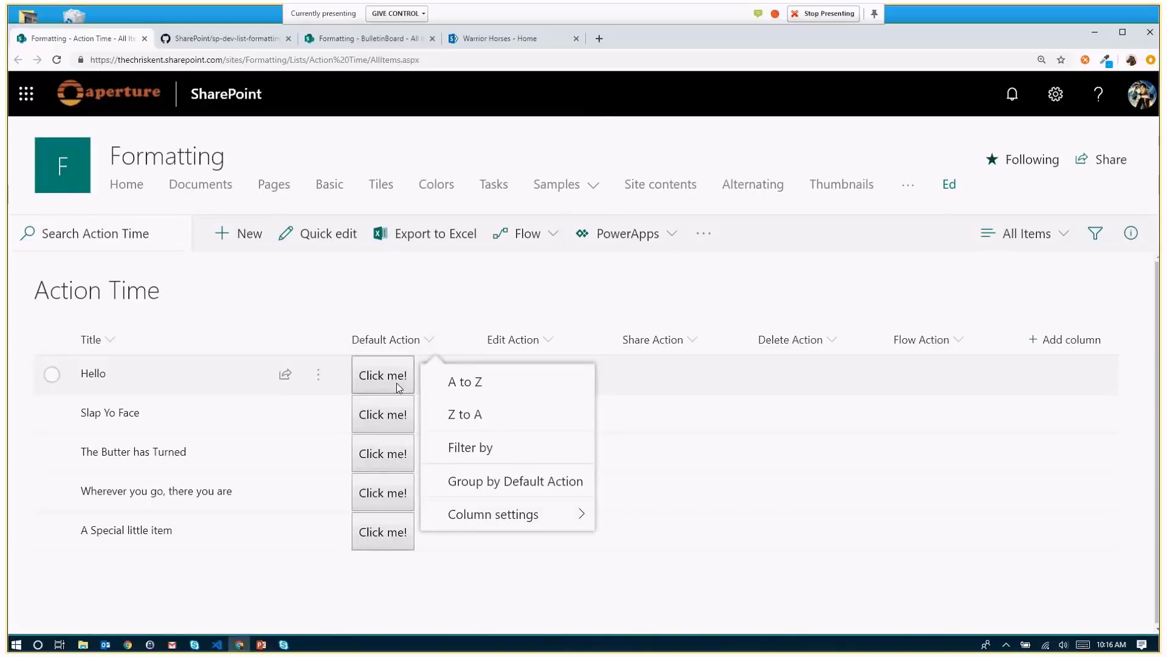
pyautogui.moveTo(474, 517)
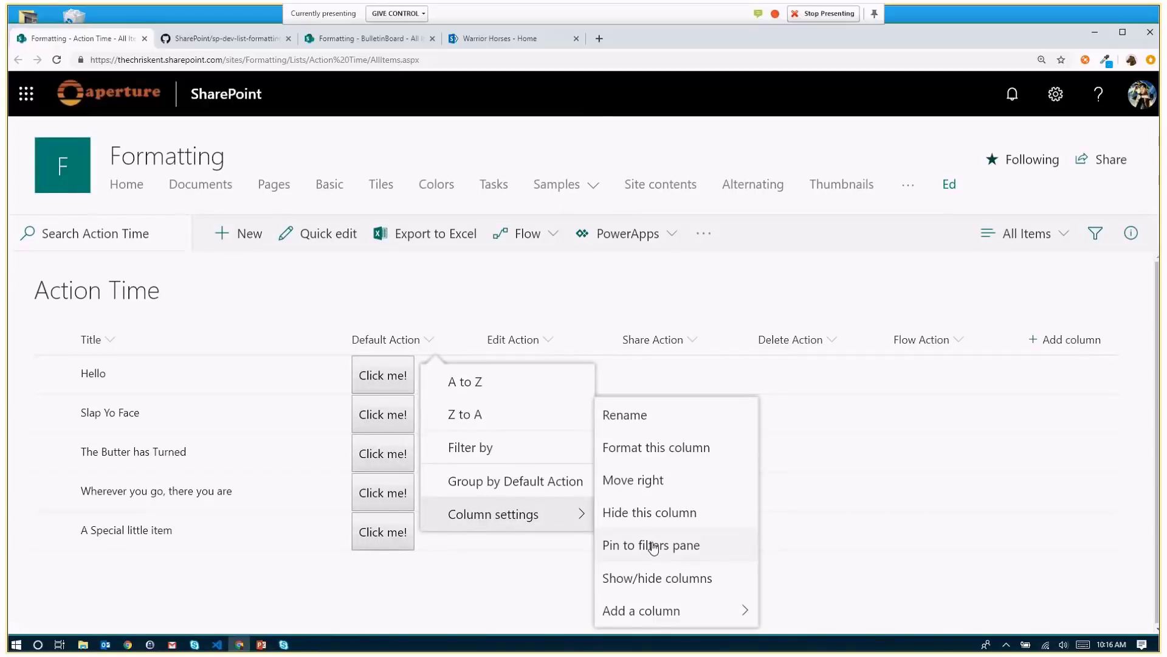
pyautogui.click(682, 457)
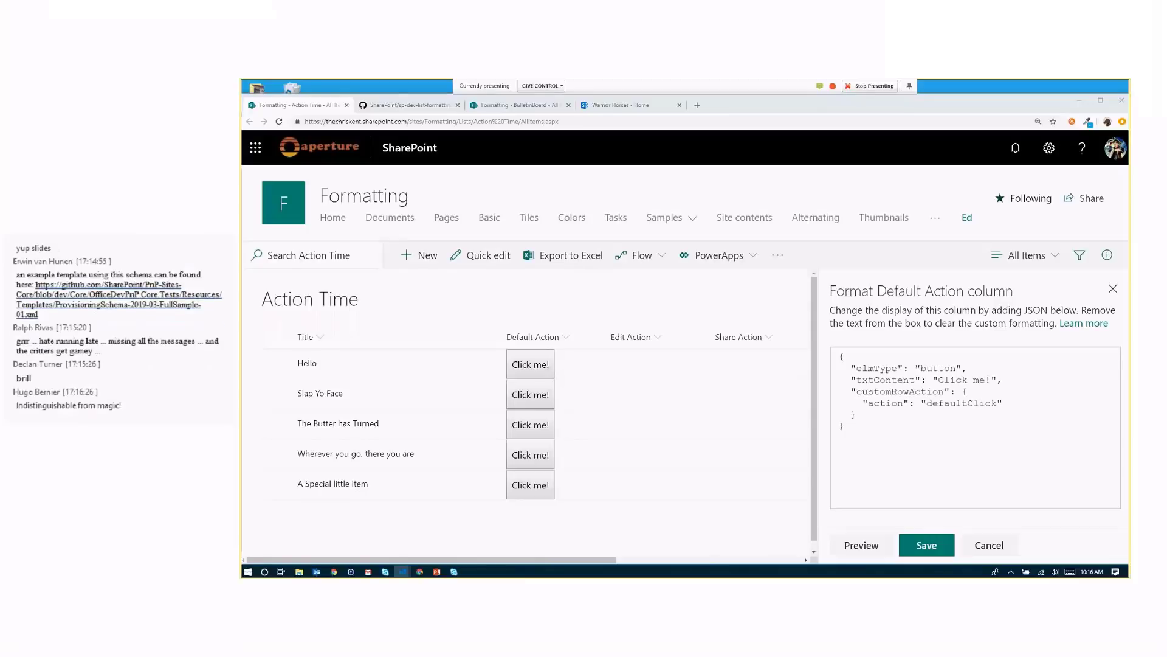
# Browse to sp-dev-list-formatting's column-samples/generic-rowactions folder on GitHub
pyautogui.click(428, 105)
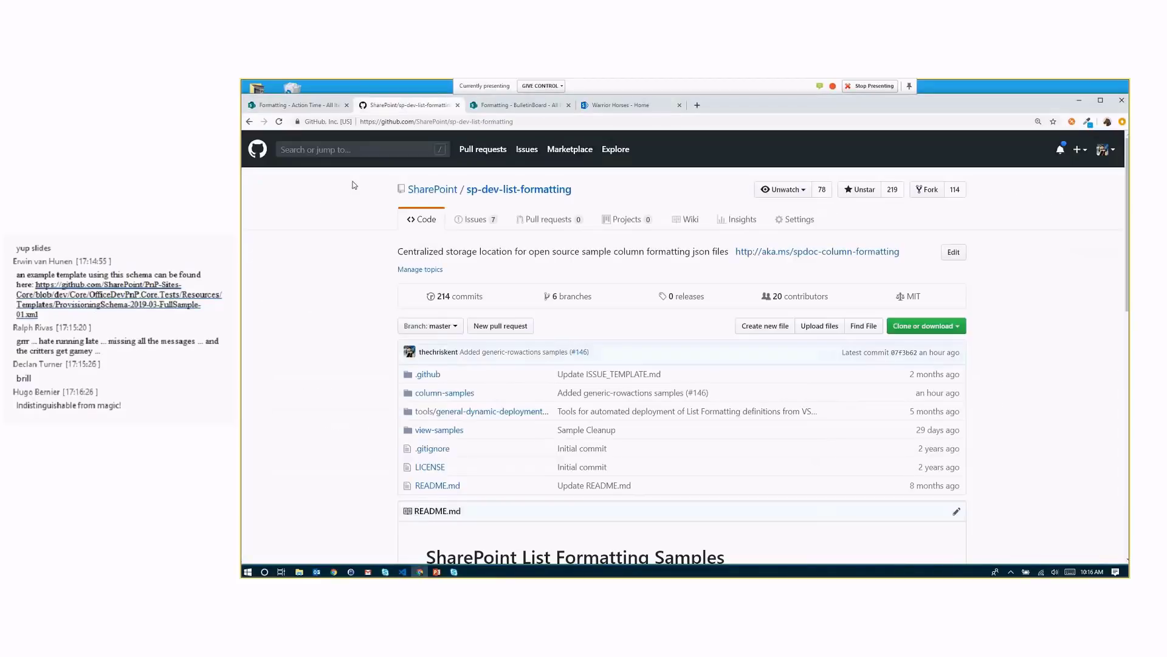
pyautogui.click(440, 393)
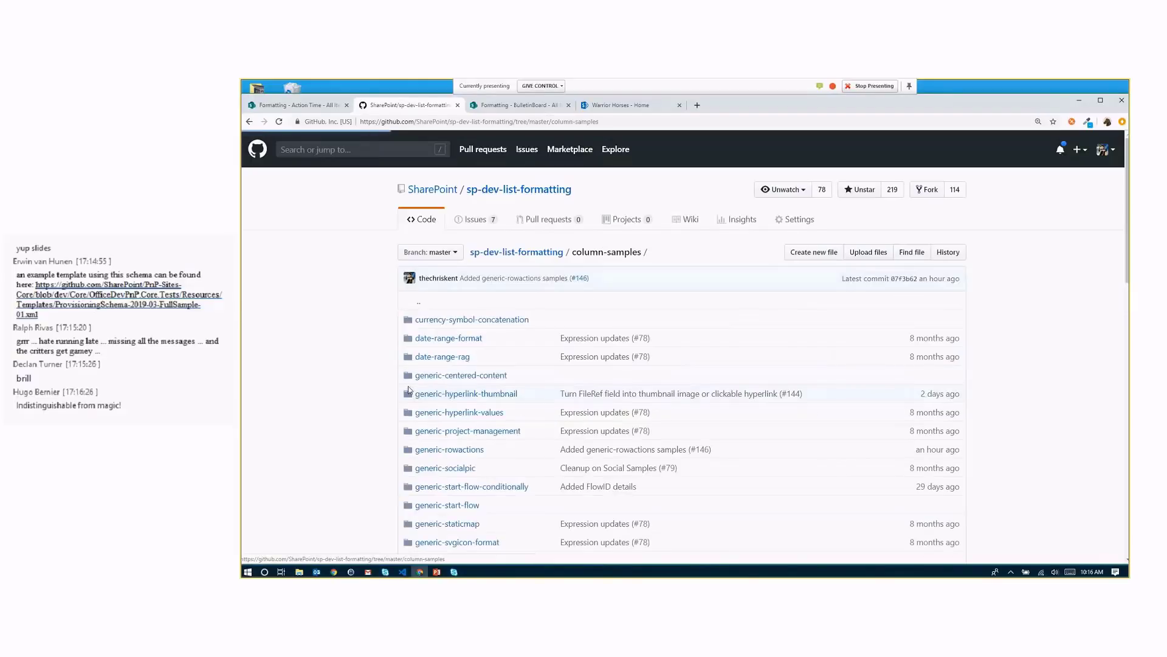
pyautogui.click(449, 451)
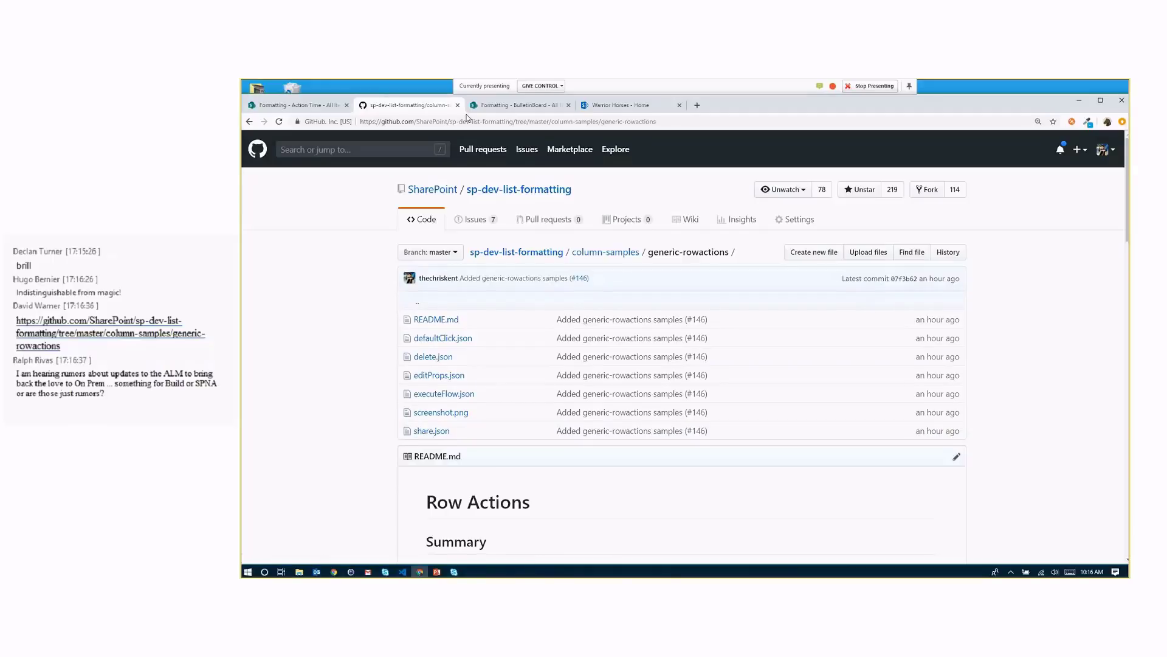
# Replace the Default Action JSON with the copied row-action sample and preview it
pyautogui.hotkey('ctrl', 'shift', 'Tab')
pyautogui.hotkey('ctrl', 'a')
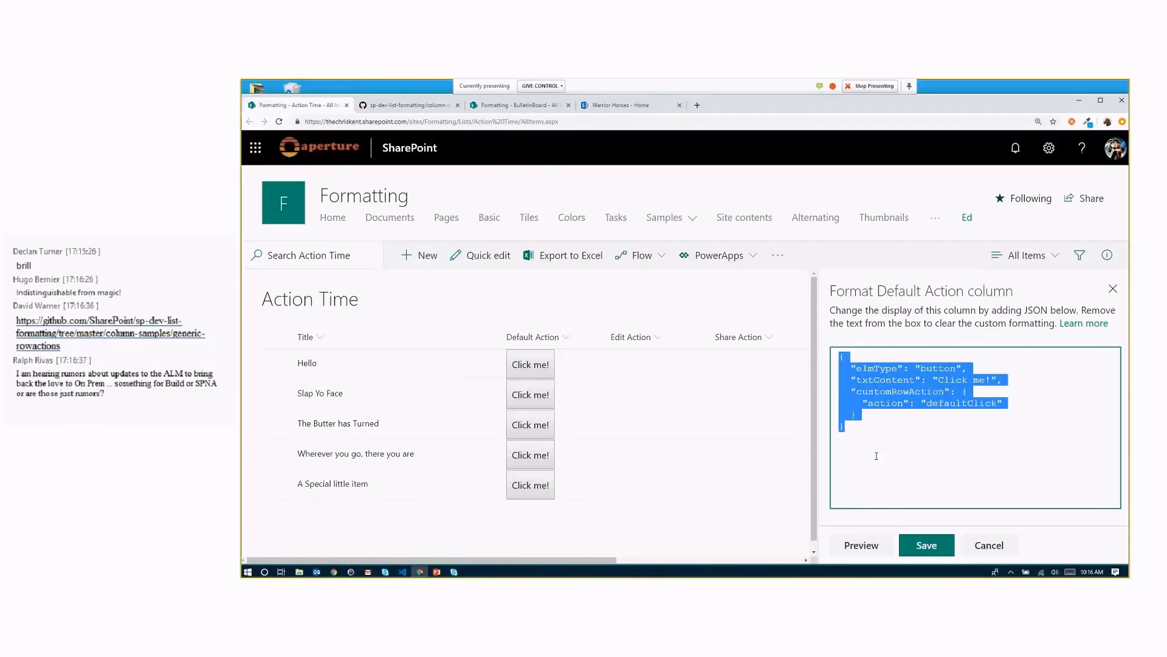
pyautogui.hotkey('ctrl', 'v')
pyautogui.click(861, 544)
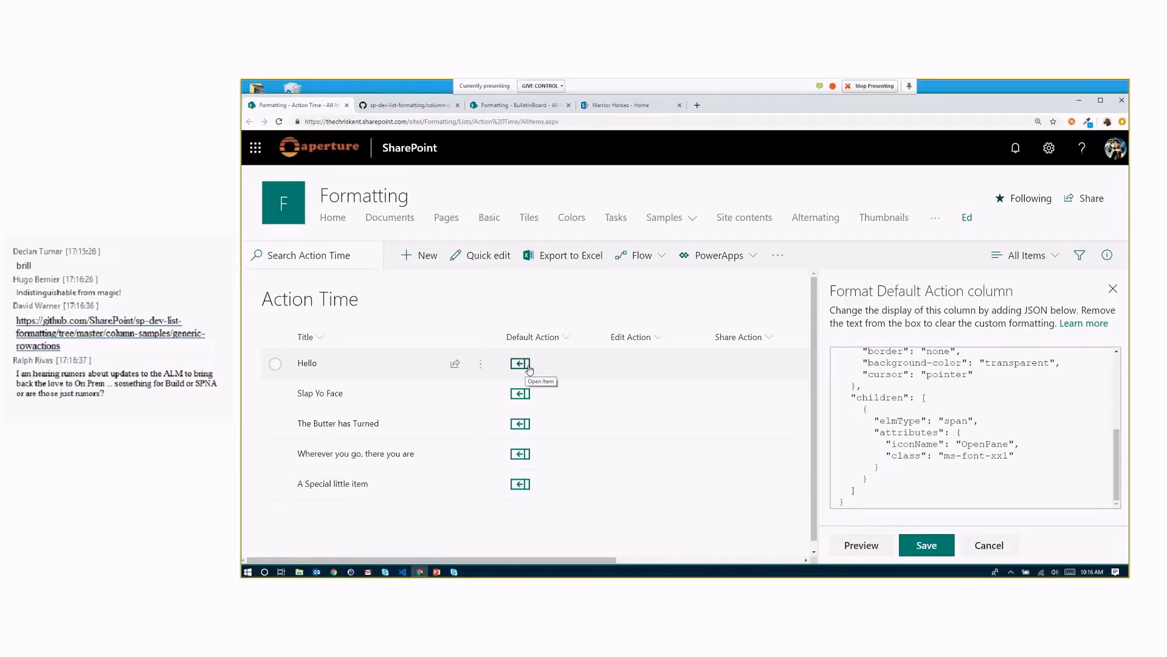
# Review the transparent background-color and OpenPane iconName settings, then save the formatting
pyautogui.scroll(3, 900, 435)
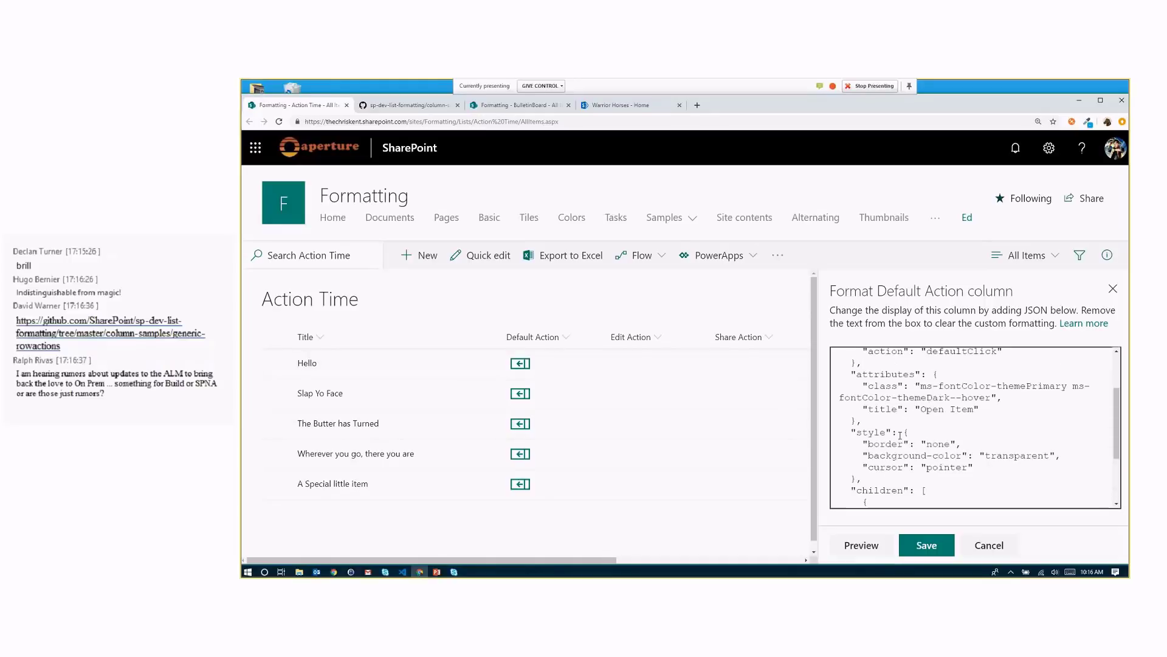
pyautogui.scroll(2, 901, 434)
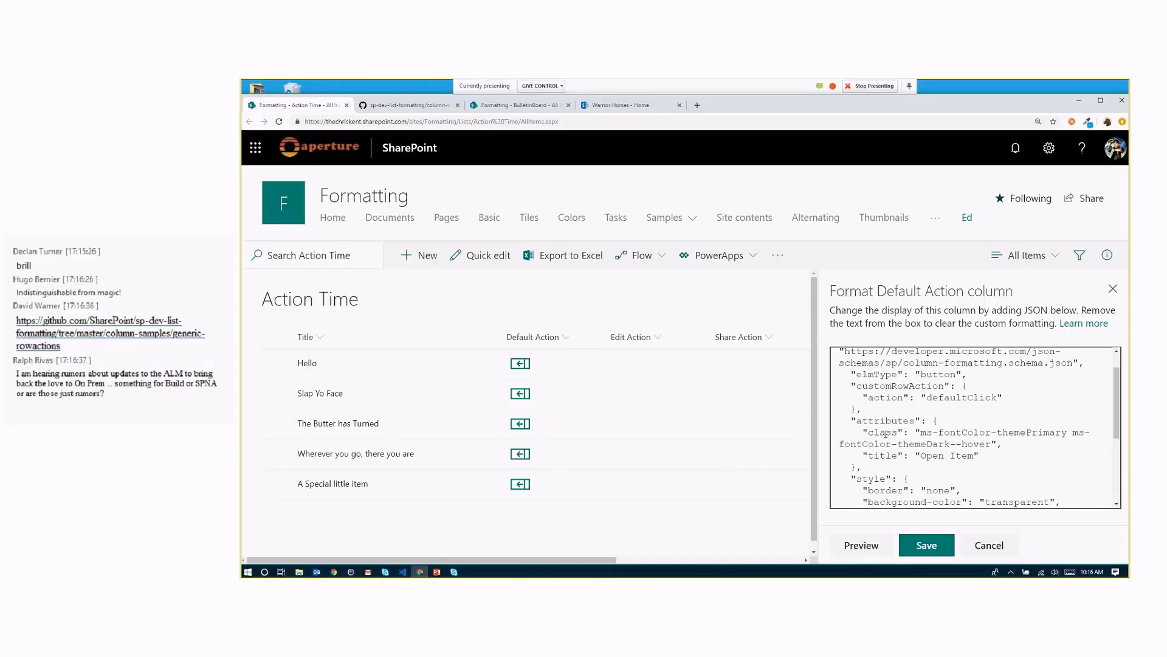
pyautogui.scroll(-2, 863, 421)
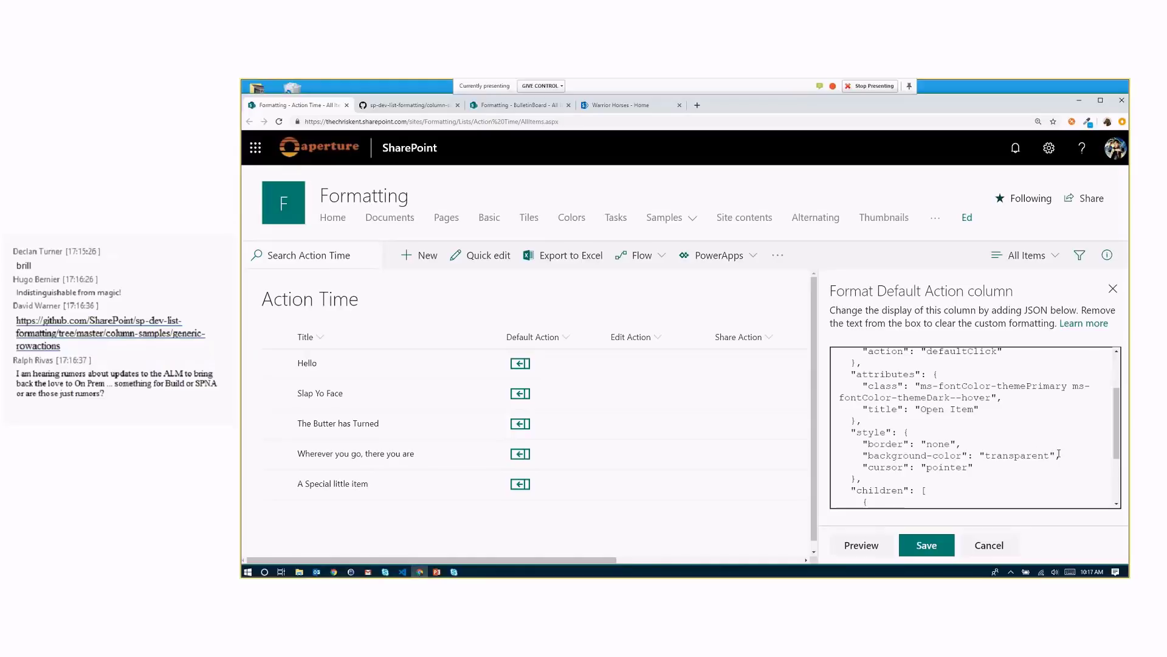
pyautogui.moveTo(1059, 455); pyautogui.dragTo(863, 456)
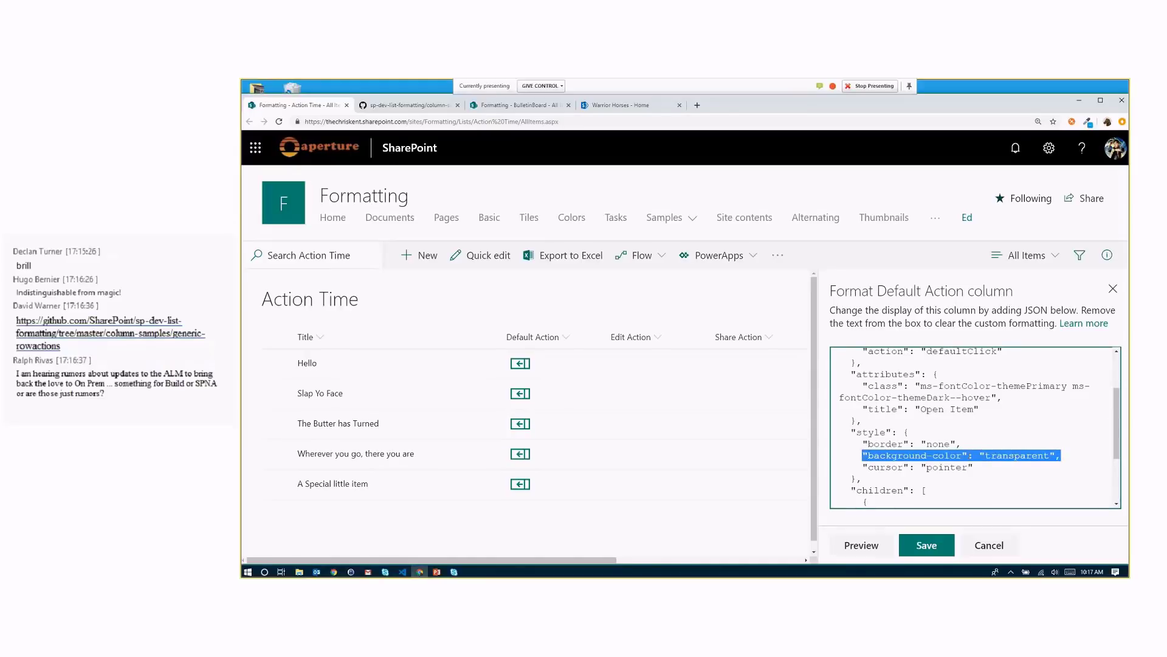
pyautogui.scroll(-3, 969, 455)
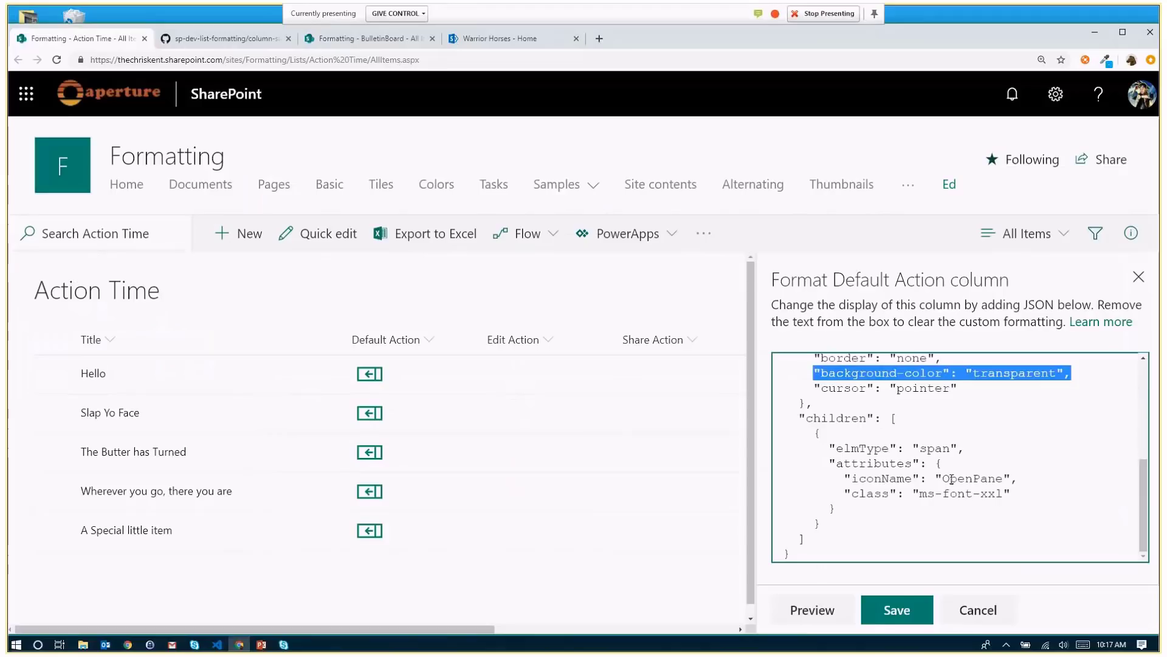
pyautogui.click(971, 444)
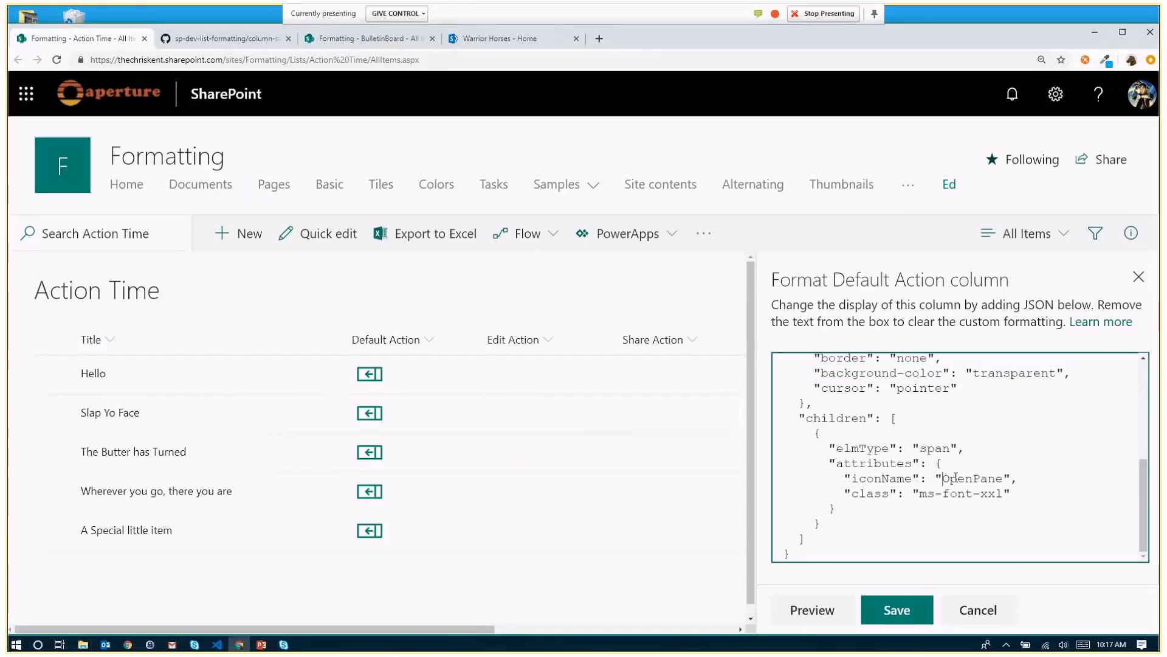
pyautogui.press('End')
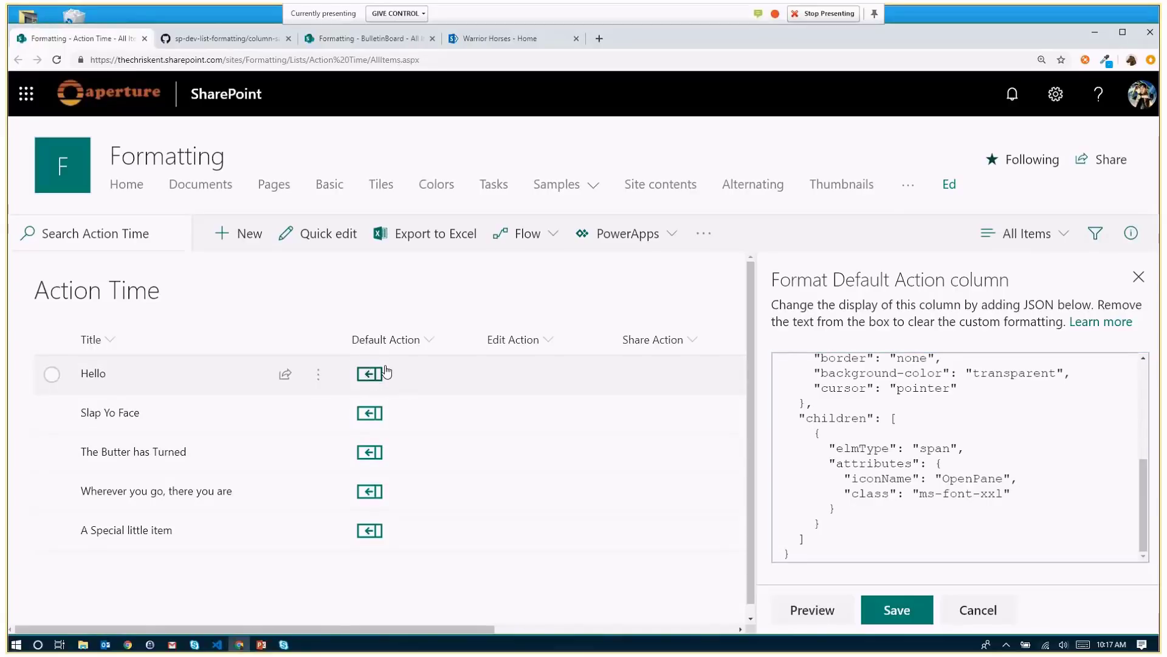
pyautogui.click(885, 603)
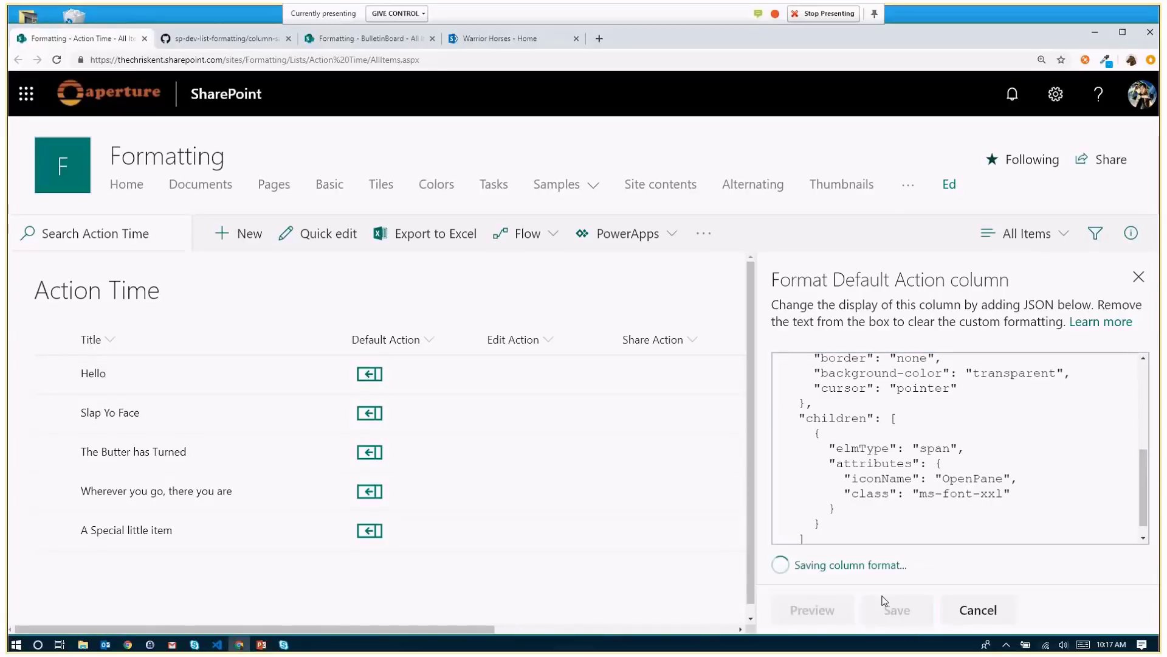
# Paste the "Edit Item" editProps button JSON into the Edit Action column's formatting panel
pyautogui.click(555, 339)
pyautogui.moveTo(565, 513)
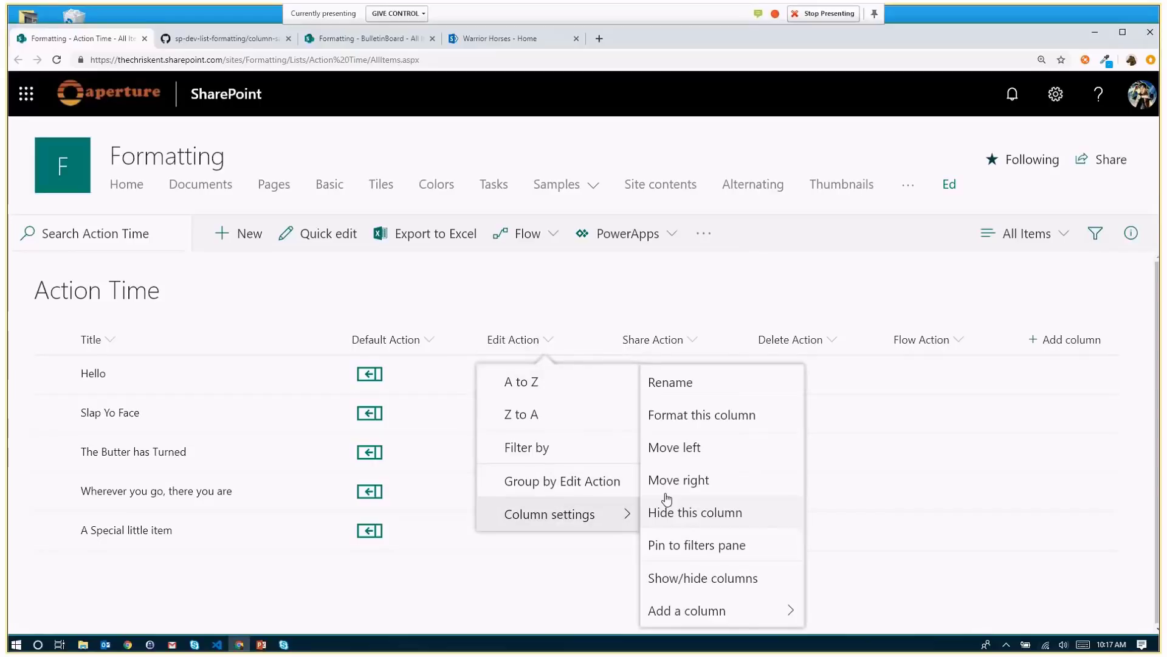
pyautogui.click(669, 412)
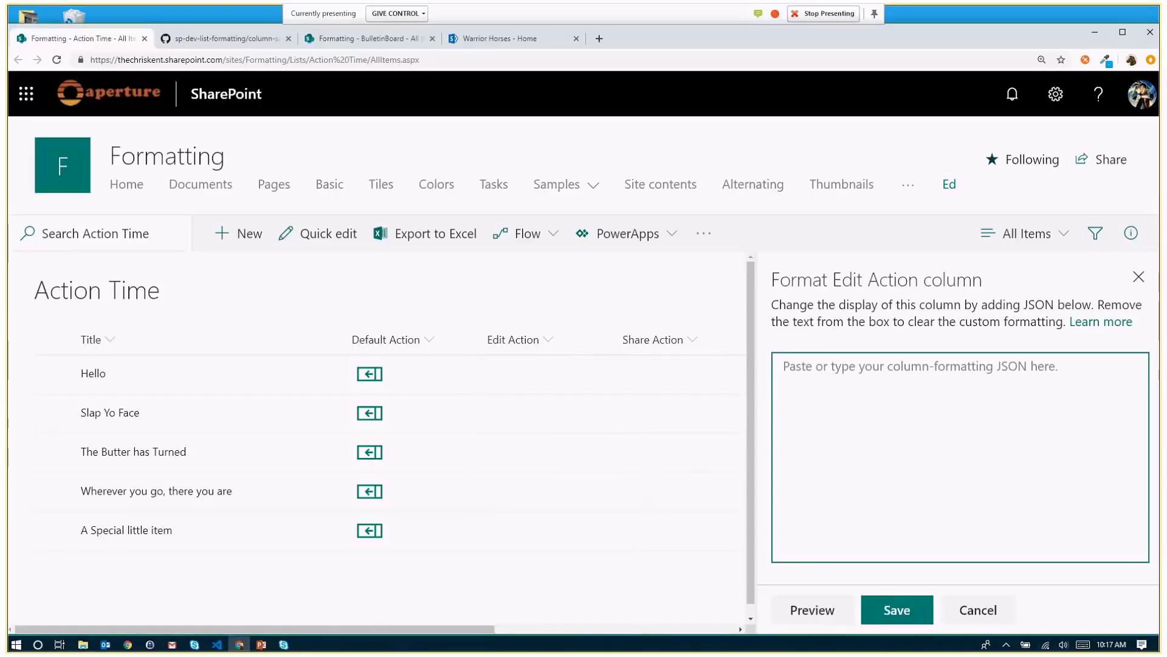
pyautogui.hotkey('alt', 'Tab')
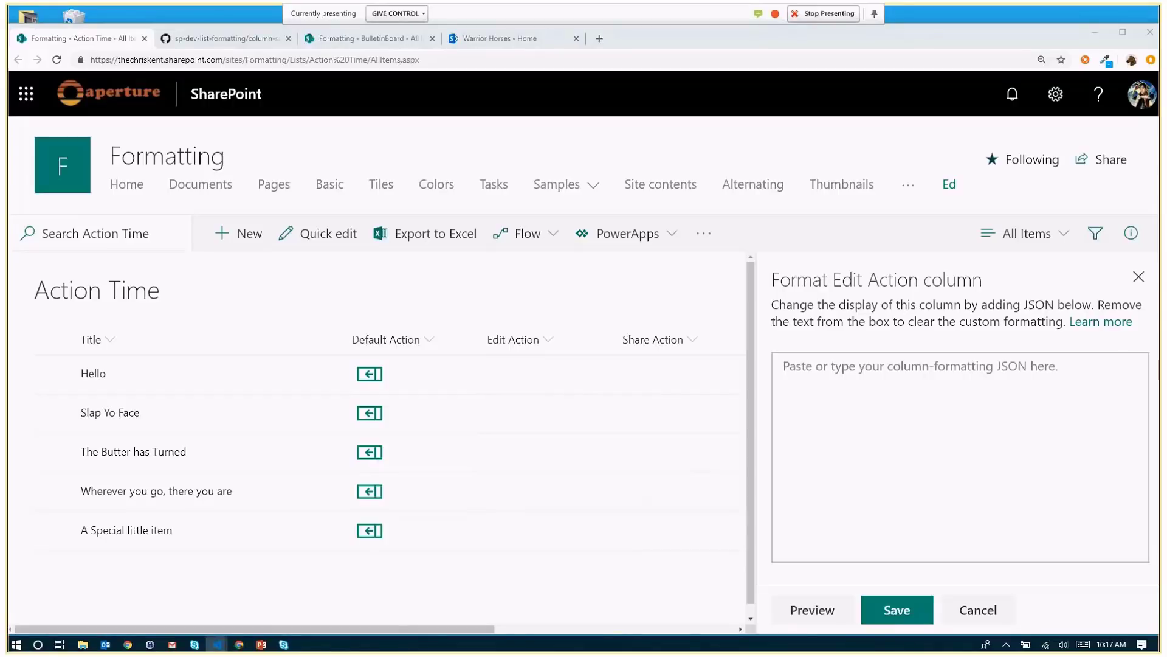
pyautogui.click(813, 369)
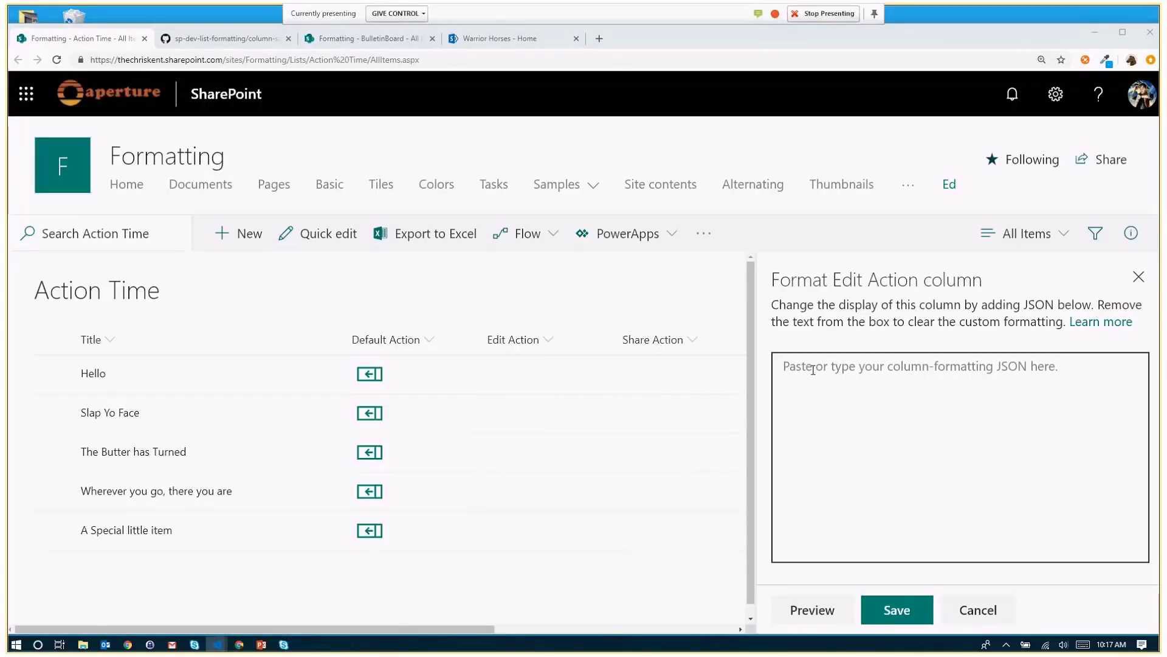
pyautogui.hotkey('ctrl', 'v')
pyautogui.scroll(5, 882, 425)
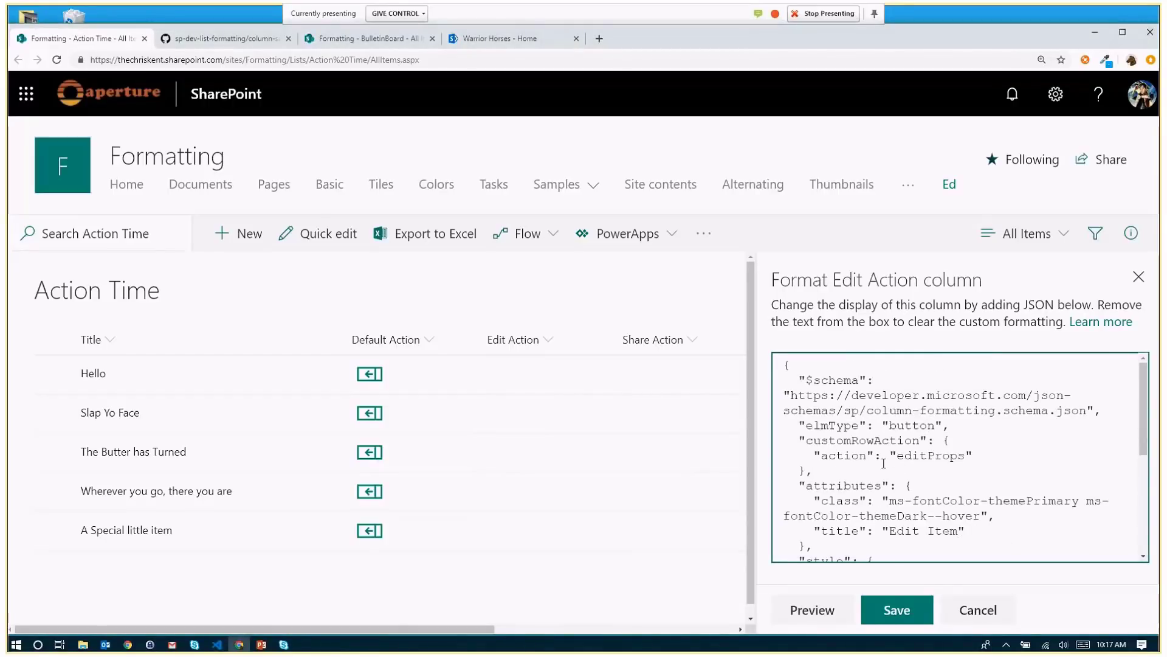
pyautogui.moveTo(893, 454); pyautogui.dragTo(964, 455)
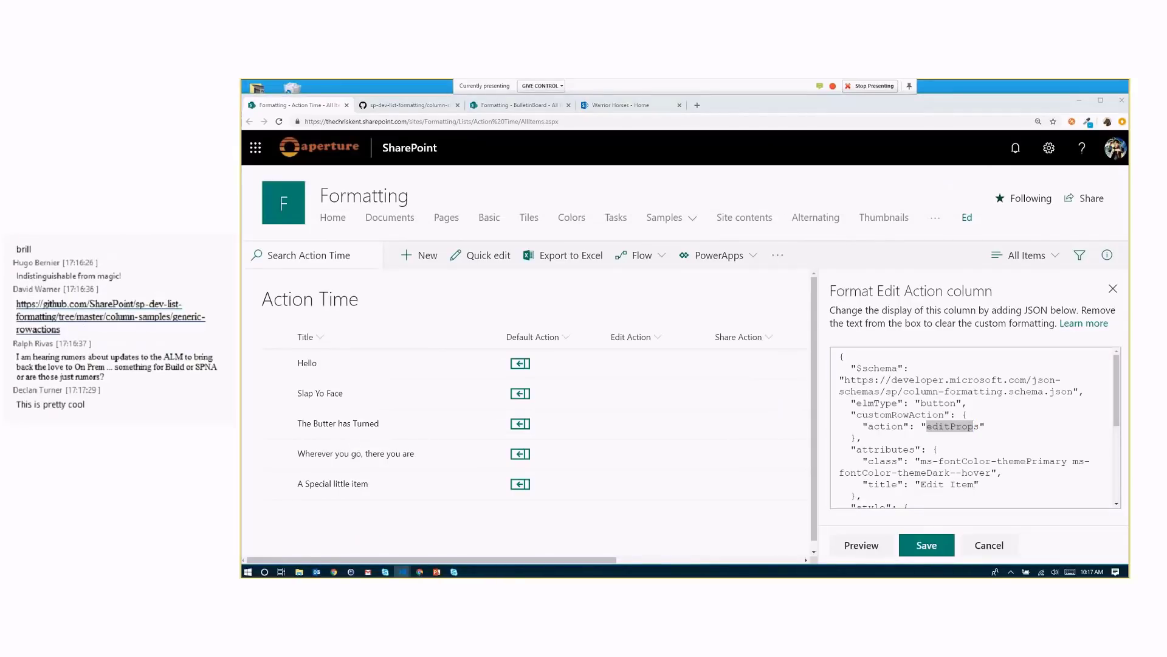
pyautogui.hotkey('alt', 'Tab')
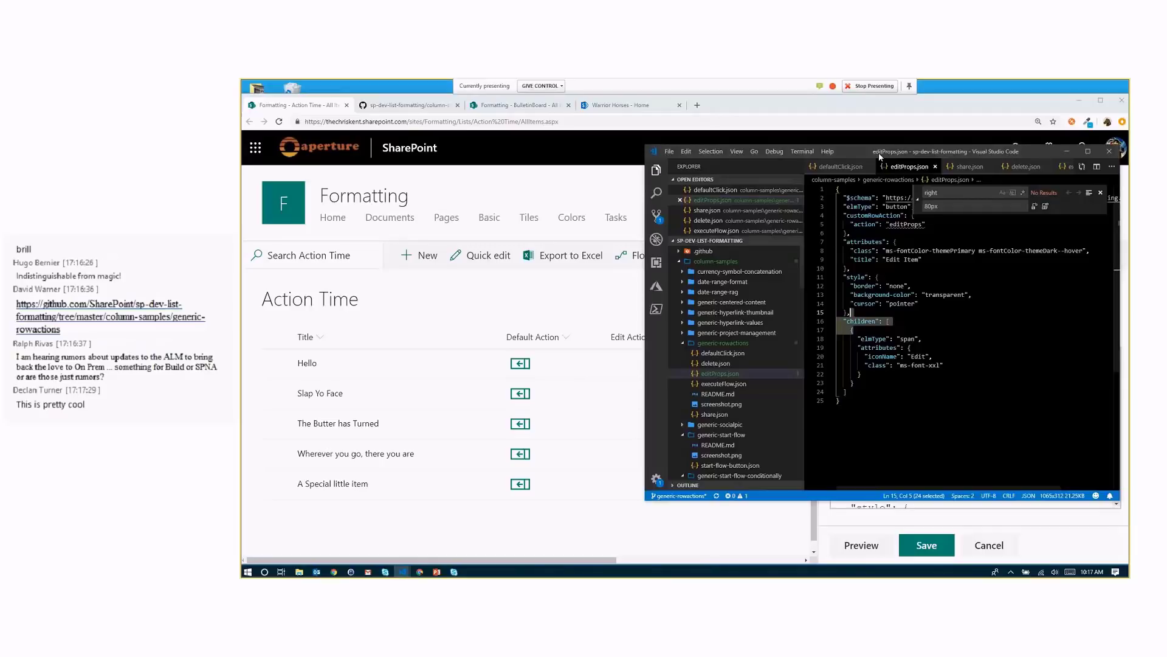
pyautogui.moveTo(880, 157); pyautogui.dragTo(700, 196)
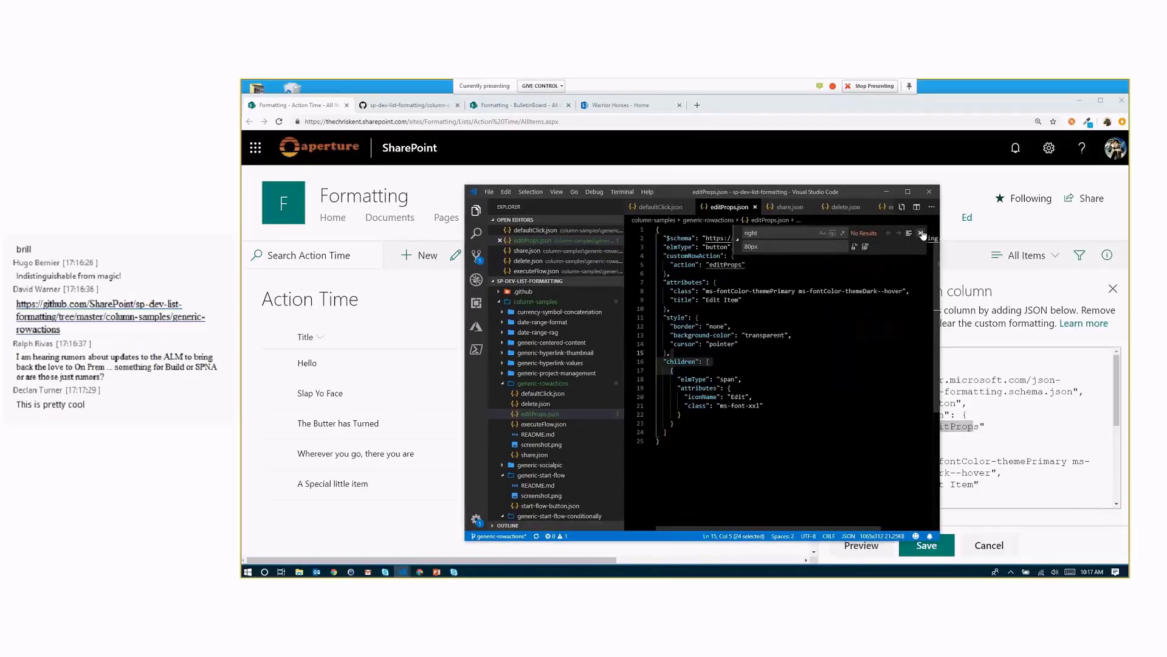
pyautogui.click(922, 234)
pyautogui.click(705, 273)
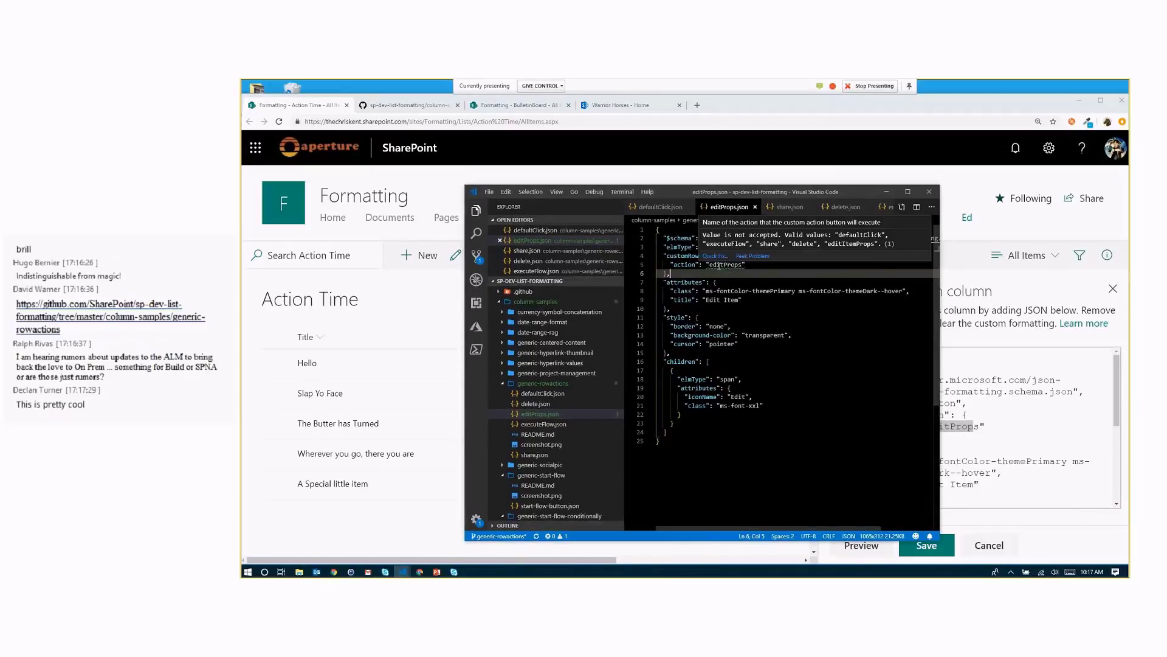
pyautogui.click(726, 291)
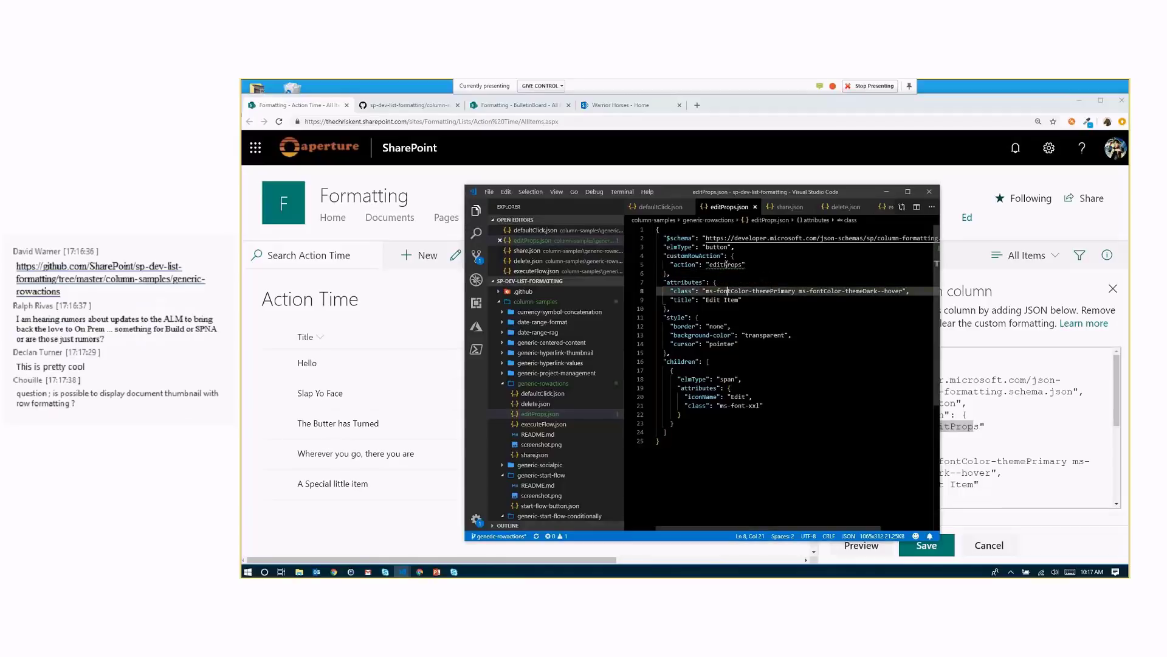
pyautogui.moveTo(725, 266)
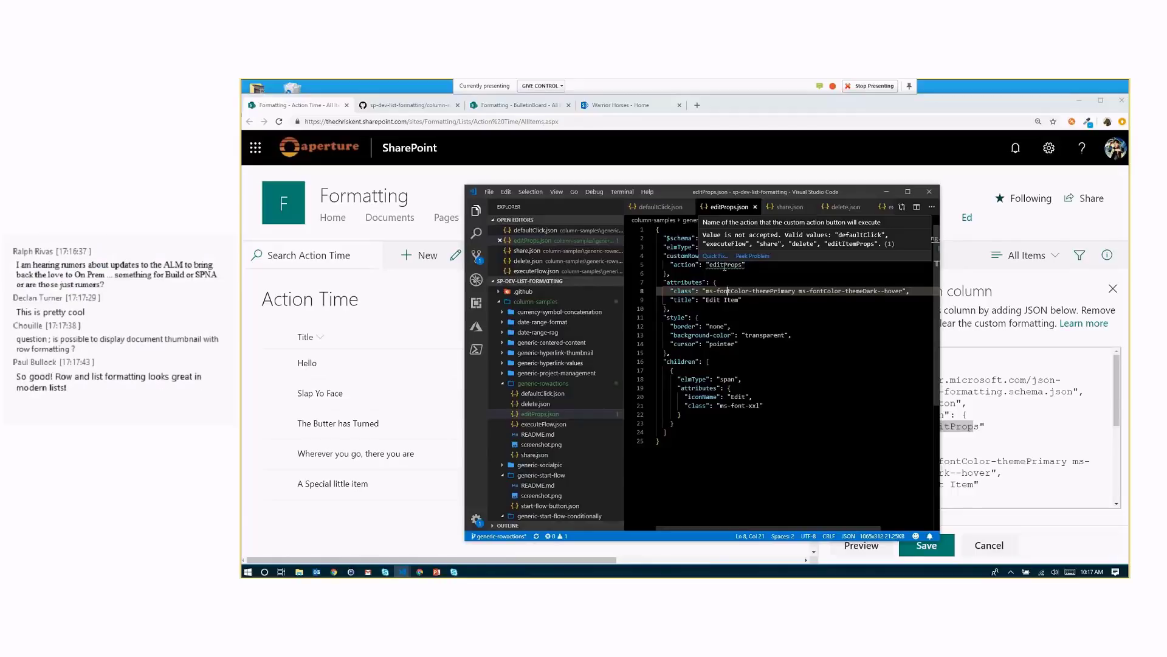
pyautogui.click(724, 266)
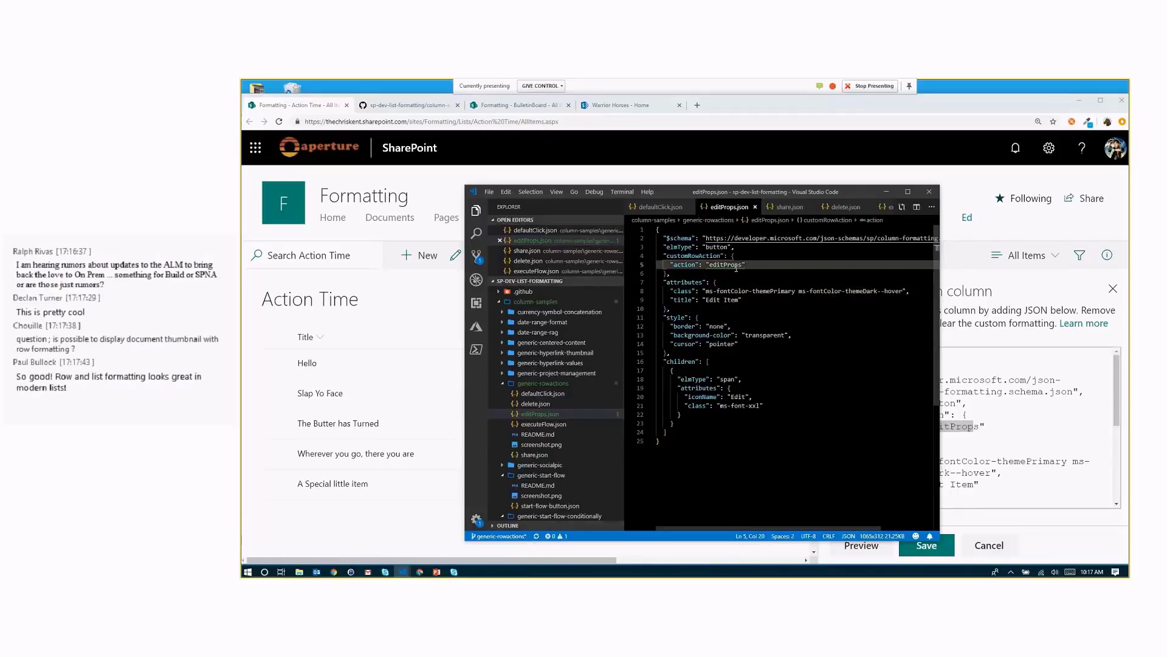
pyautogui.click(887, 192)
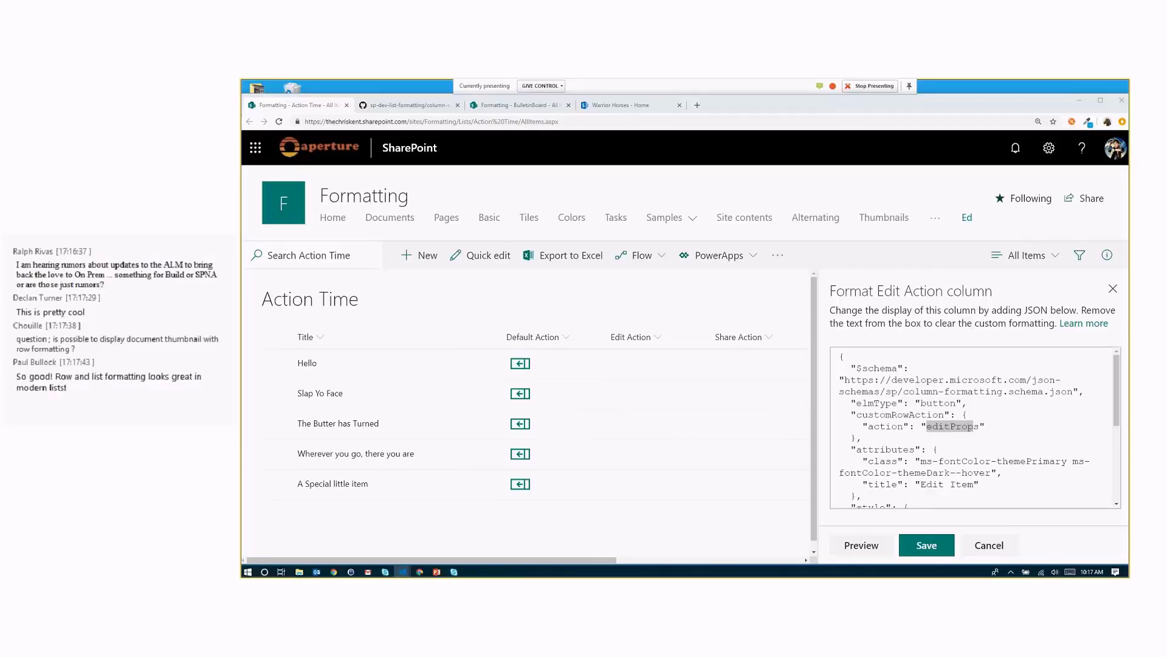
# Save the Edit Action pencil buttons, then paste and save the share button JSON for Share Action
pyautogui.click(927, 545)
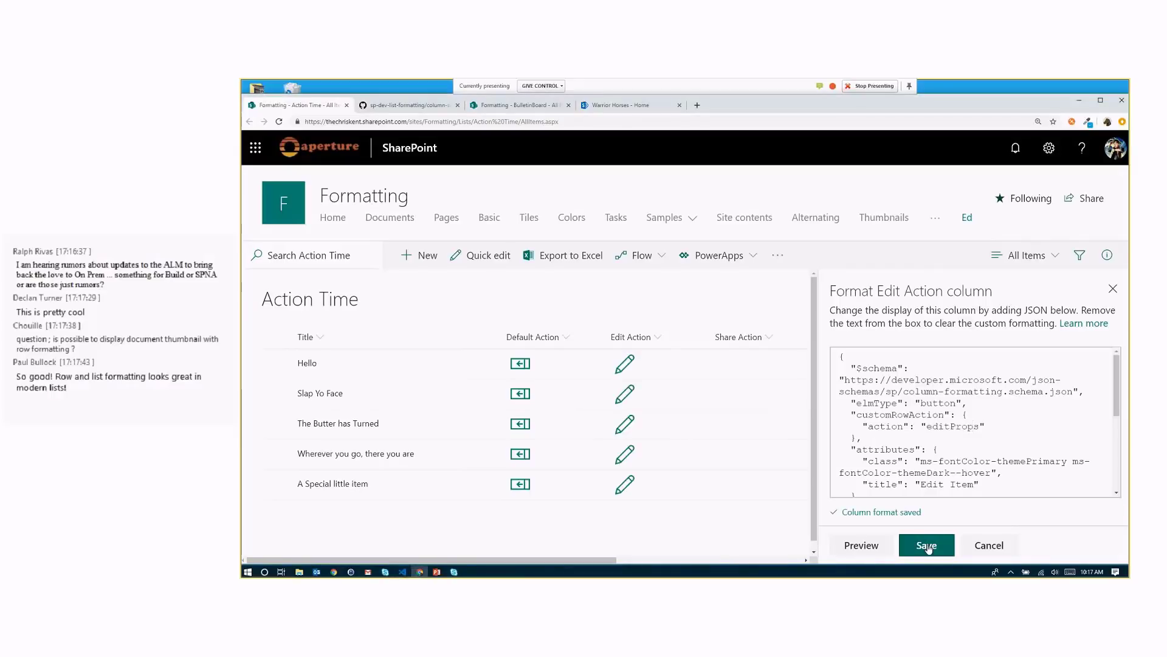
pyautogui.click(748, 343)
pyautogui.moveTo(780, 473)
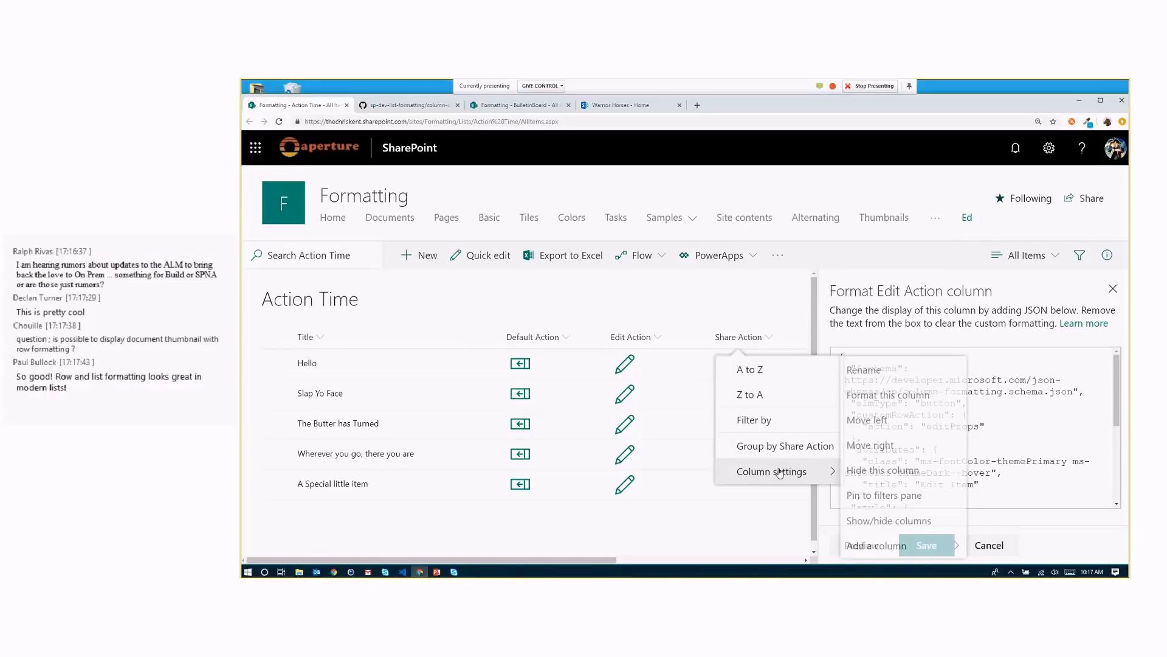
pyautogui.click(887, 394)
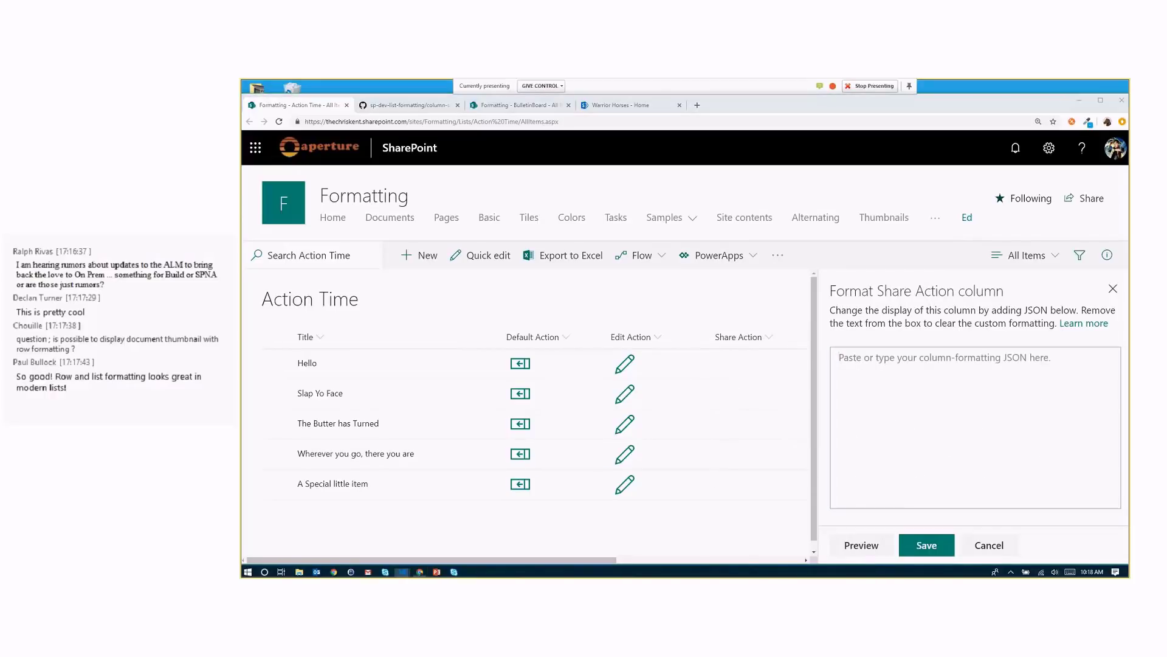
pyautogui.click(948, 417)
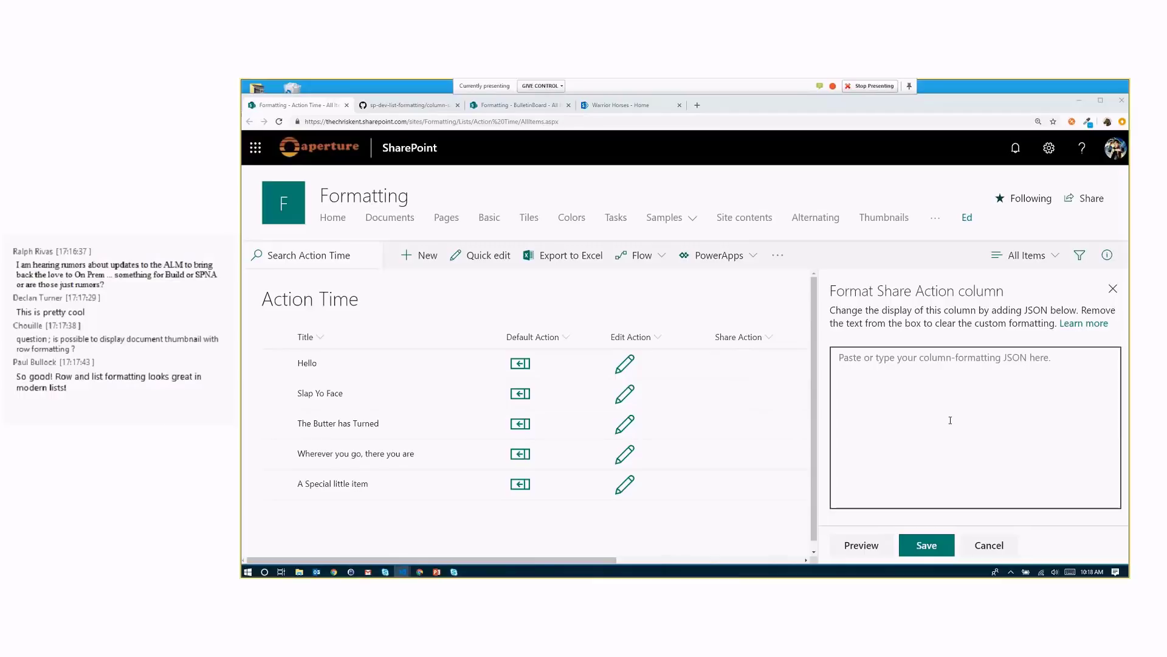
pyautogui.hotkey('ctrl', 'v')
pyautogui.scroll(5, 963, 396)
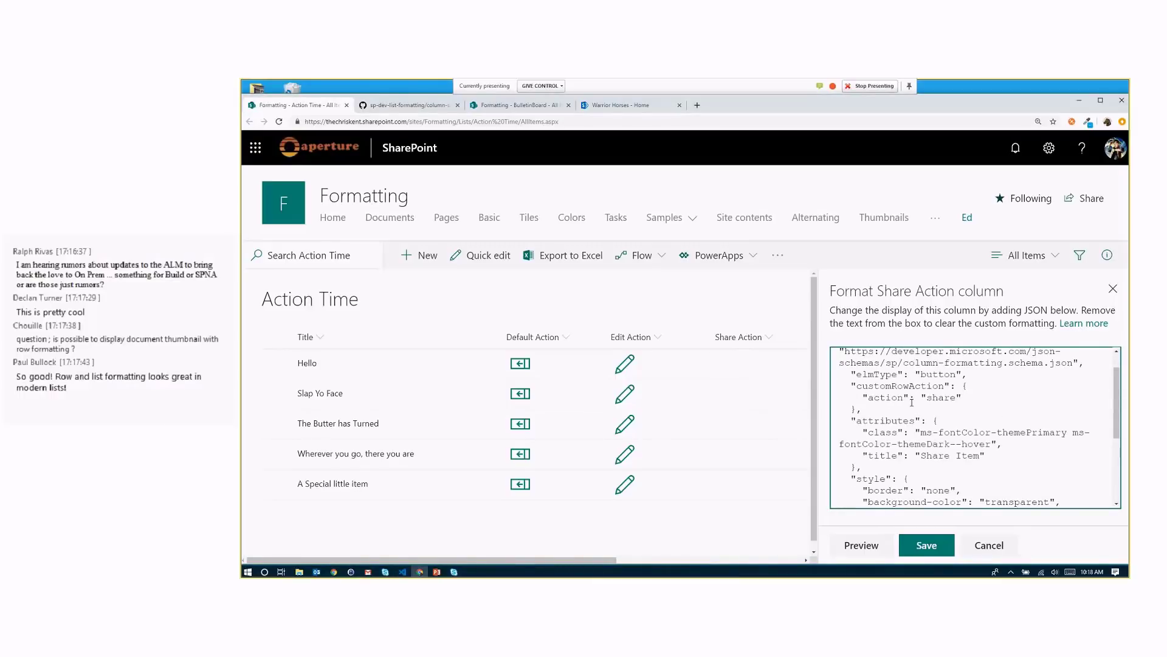
pyautogui.click(930, 547)
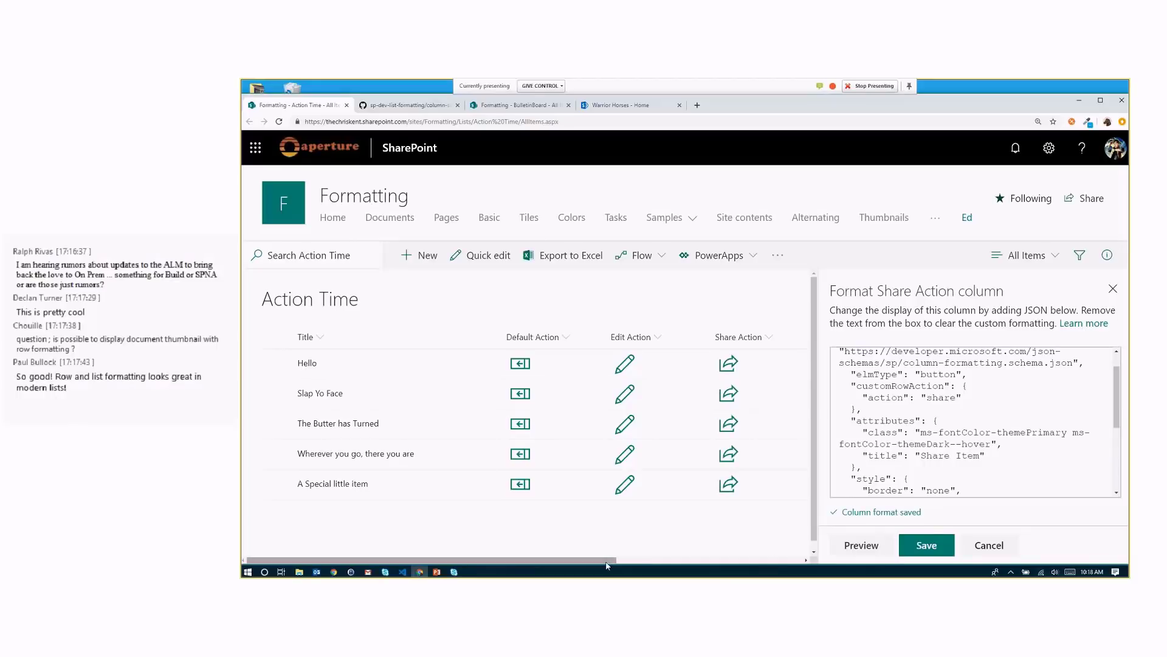
pyautogui.moveTo(606, 566); pyautogui.dragTo(714, 565)
# Paste and save the trash-can delete button JSON for Delete Action, then close the panel
pyautogui.click(709, 344)
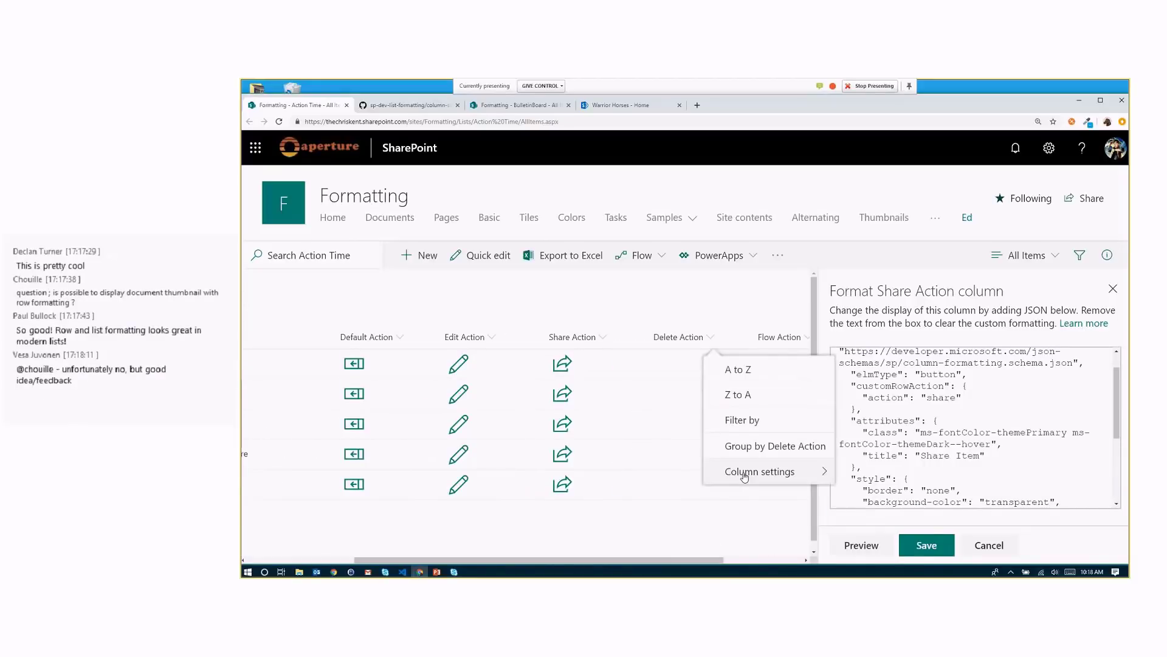
pyautogui.moveTo(745, 477)
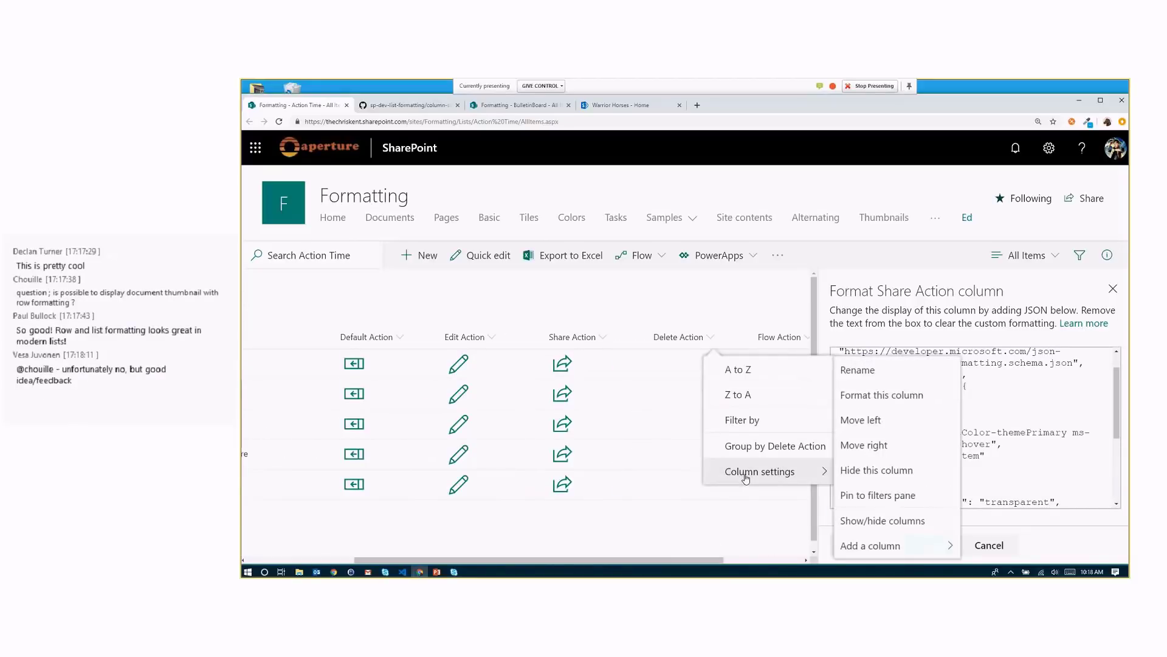
pyautogui.click(879, 398)
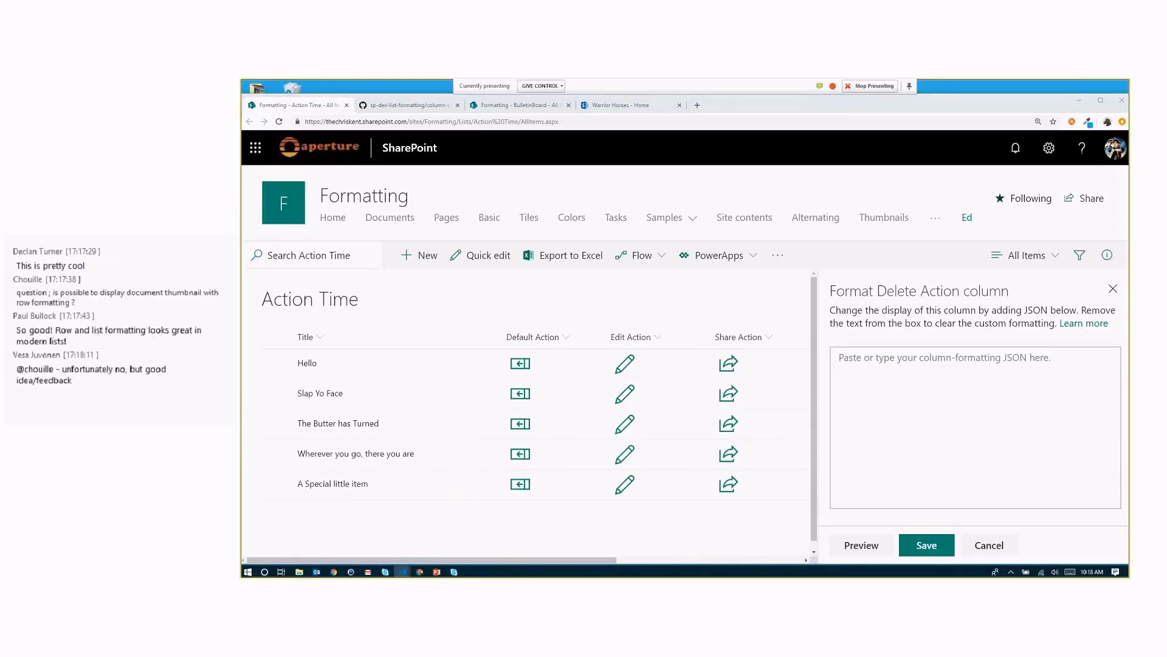
pyautogui.click(958, 407)
pyautogui.hotkey('ctrl', 'v')
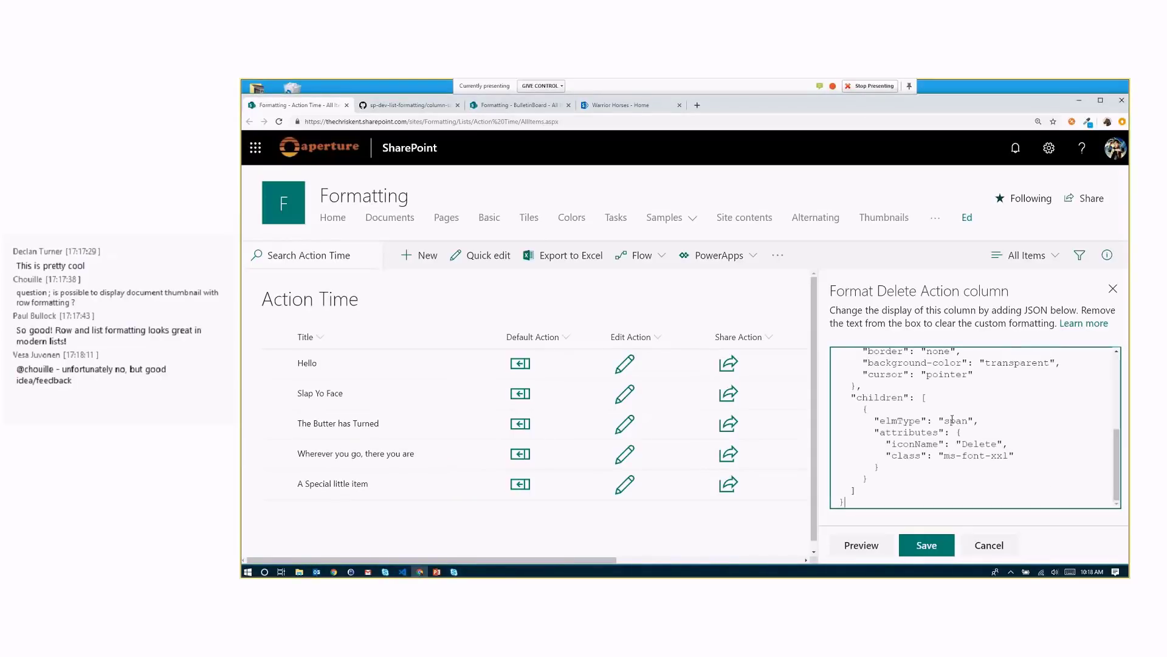
pyautogui.click(916, 543)
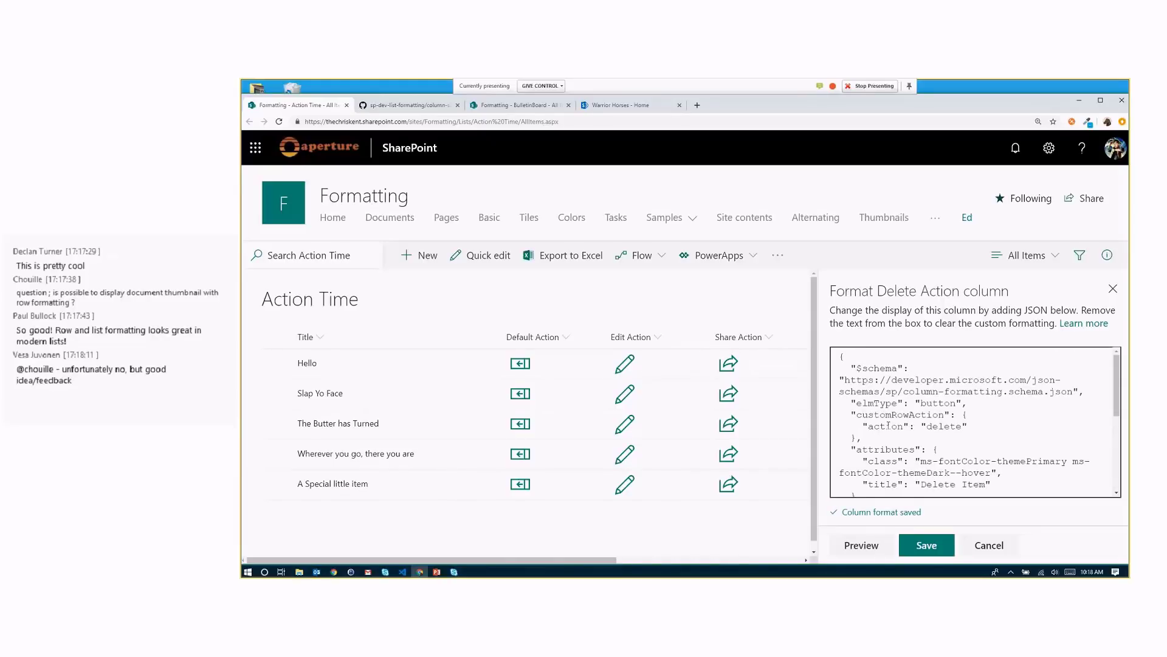
pyautogui.click(1112, 290)
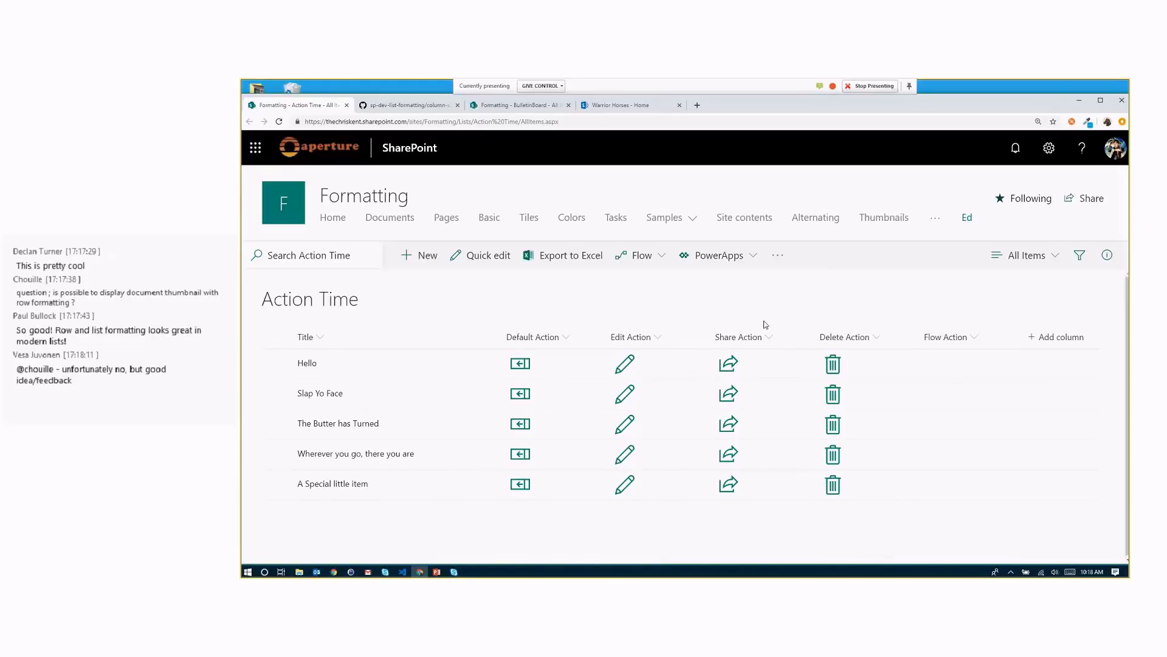
pyautogui.click(623, 369)
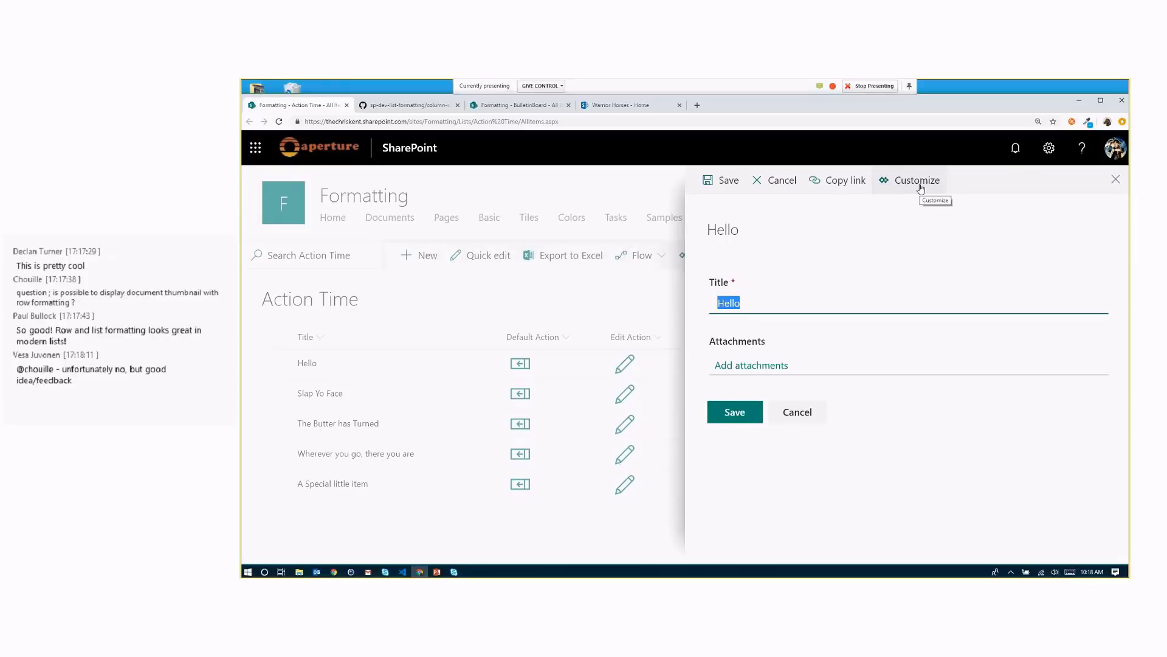
pyautogui.click(1116, 180)
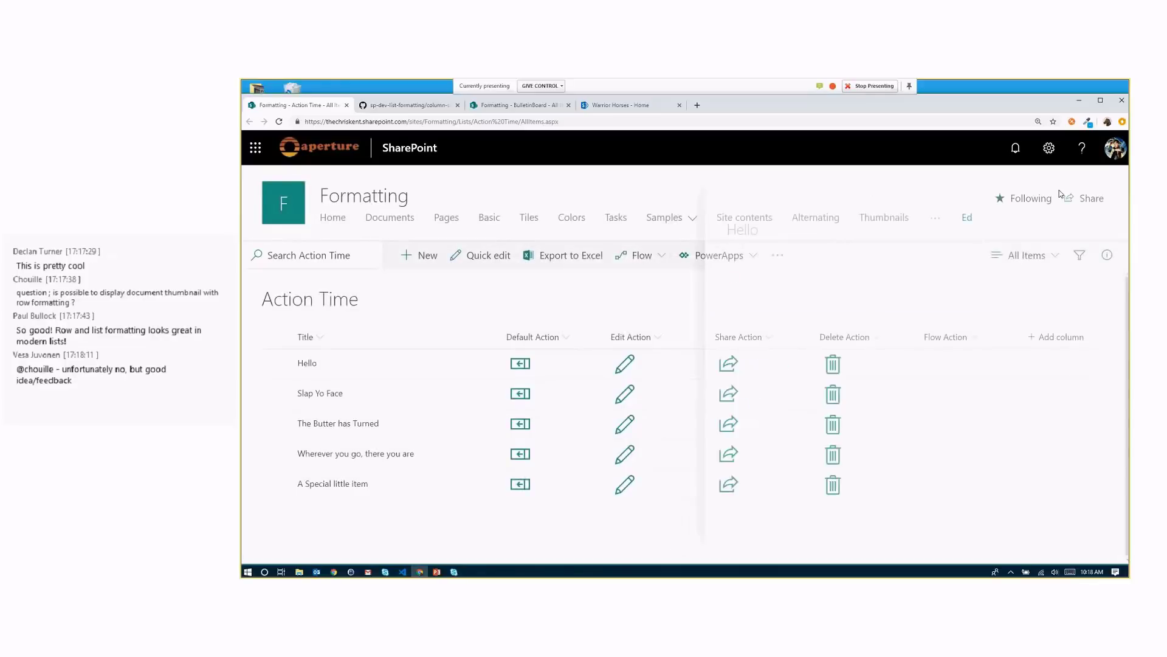
pyautogui.click(730, 363)
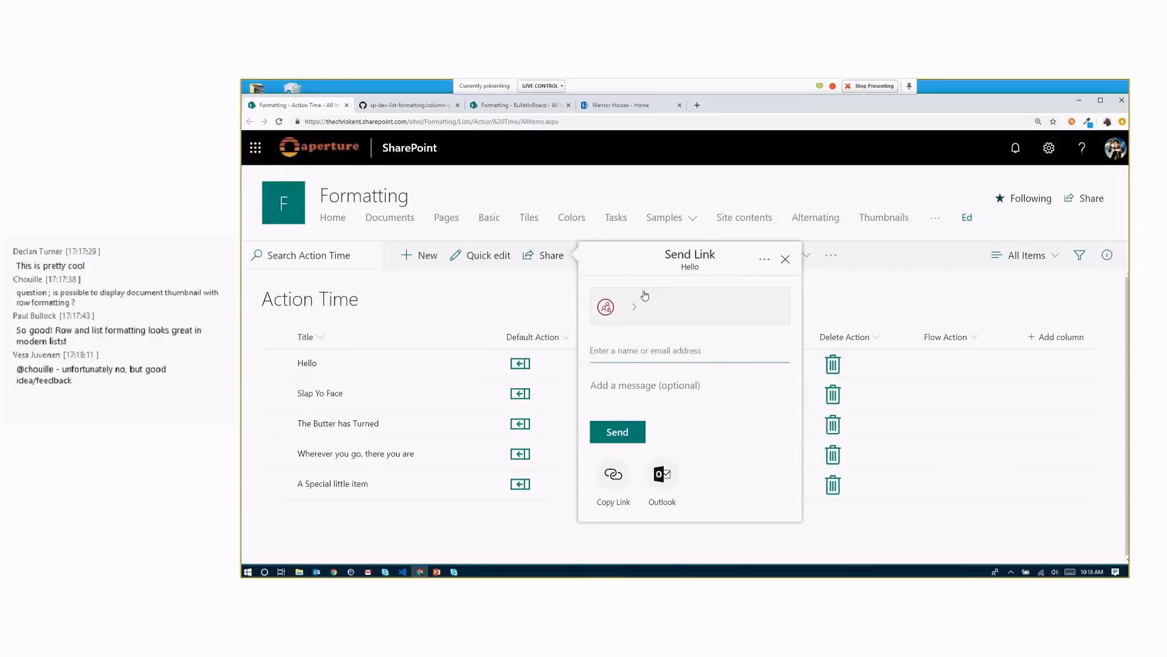
pyautogui.click(785, 259)
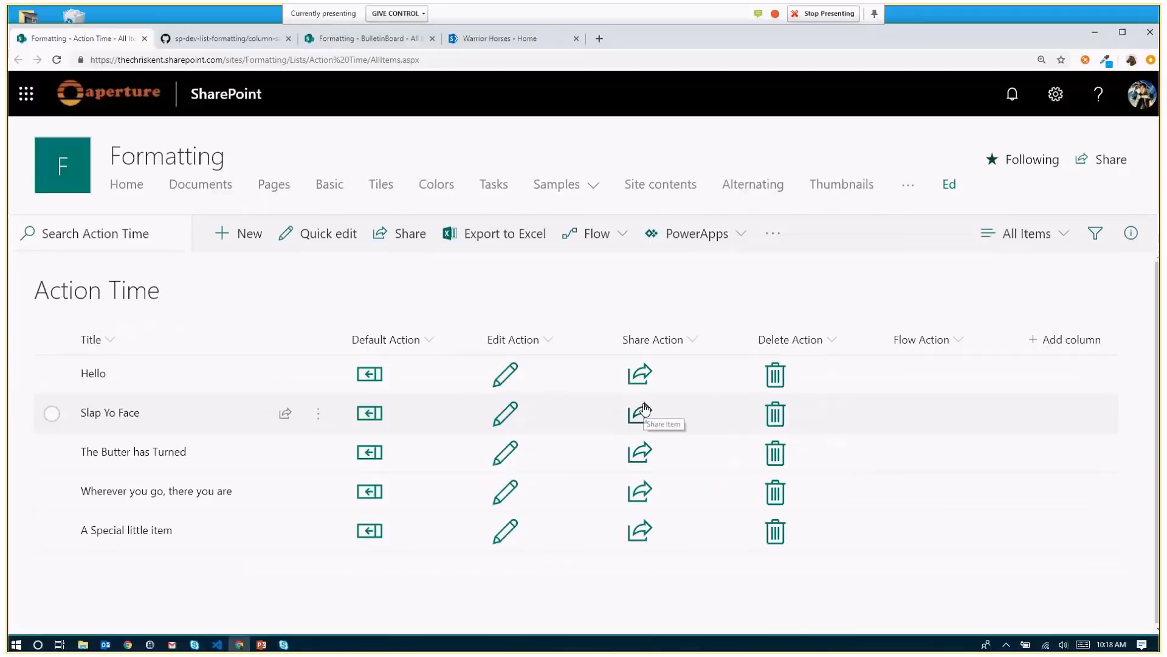
pyautogui.click(731, 392)
pyautogui.click(734, 302)
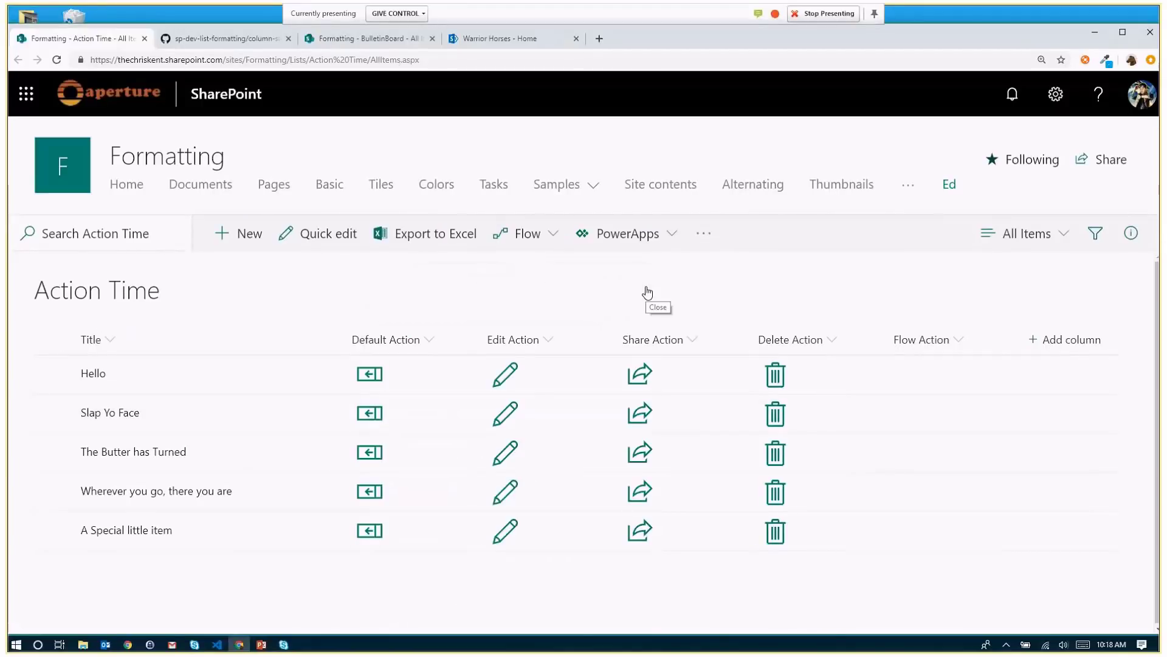
pyautogui.click(778, 387)
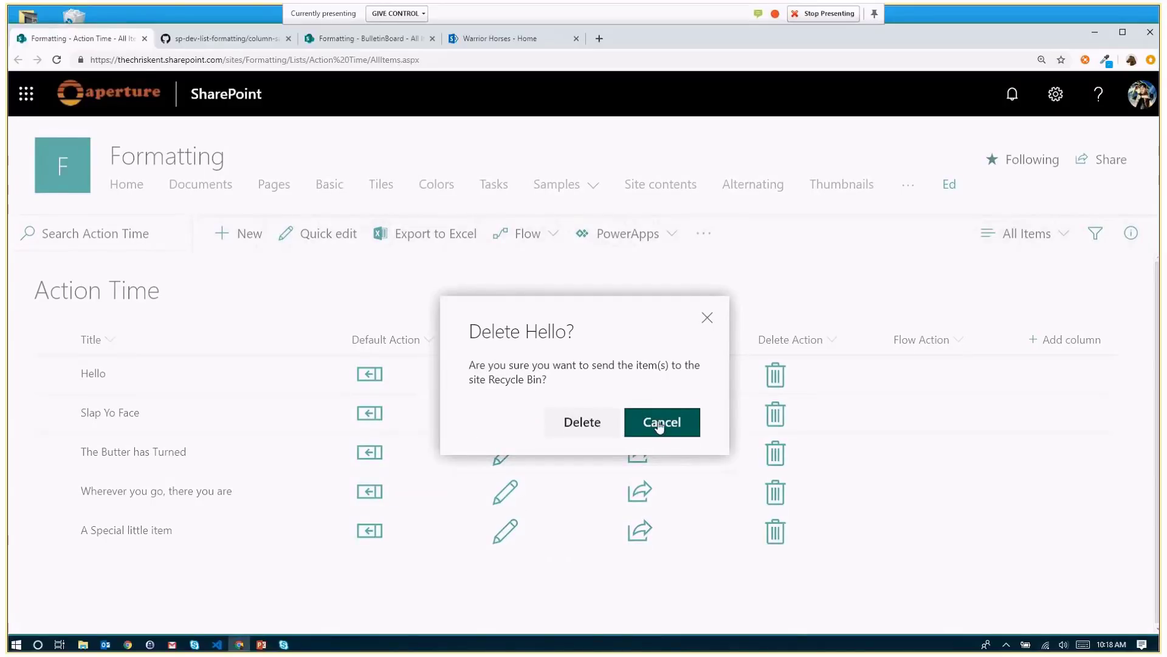
pyautogui.click(660, 425)
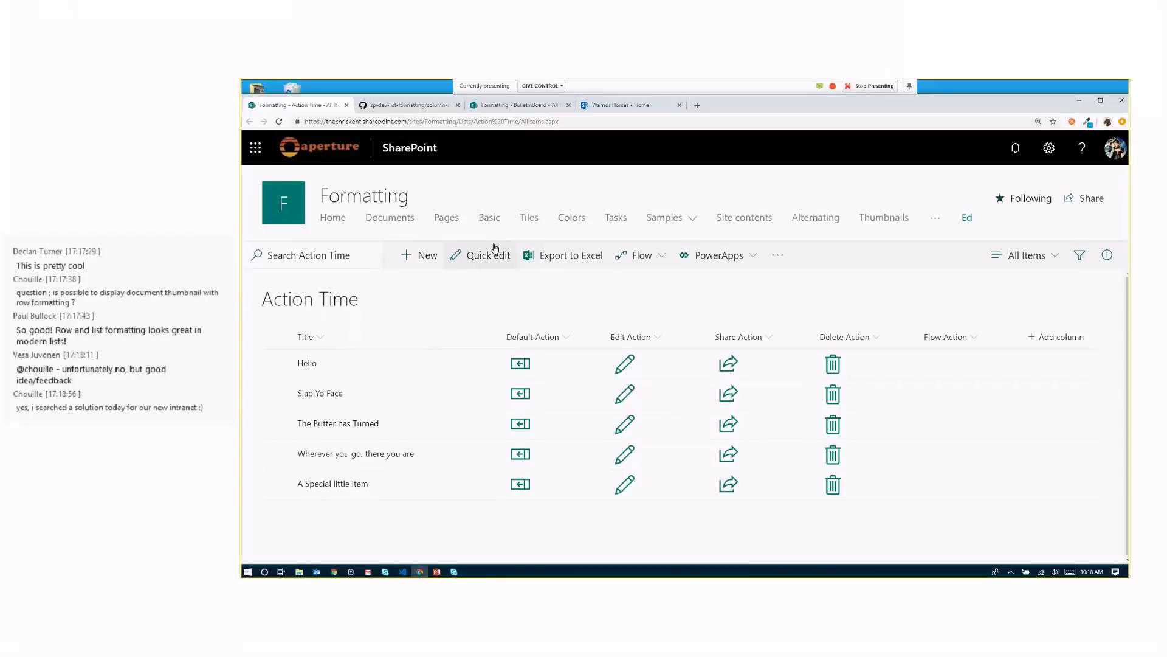
pyautogui.click(271, 395)
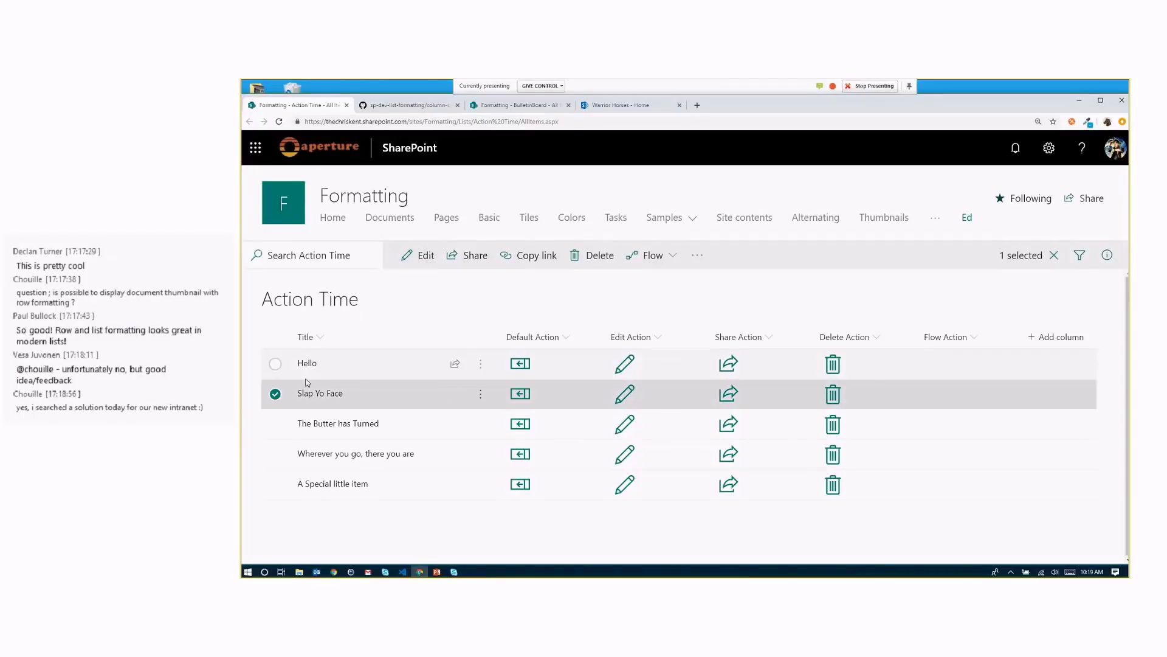
pyautogui.click(276, 395)
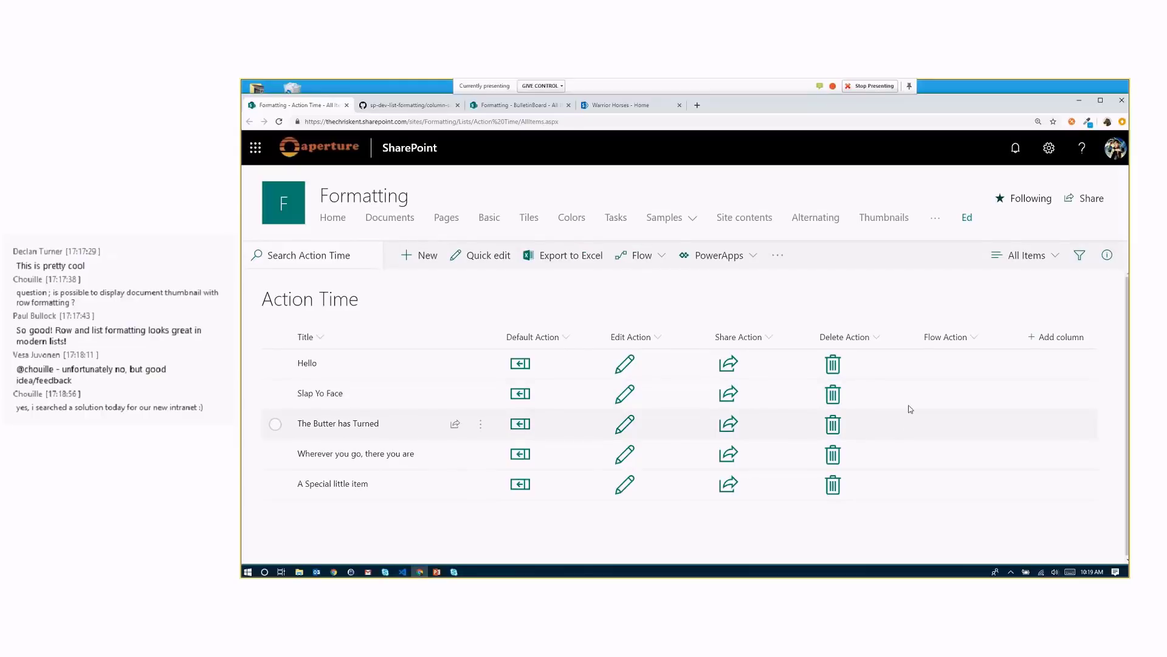
pyautogui.click(523, 107)
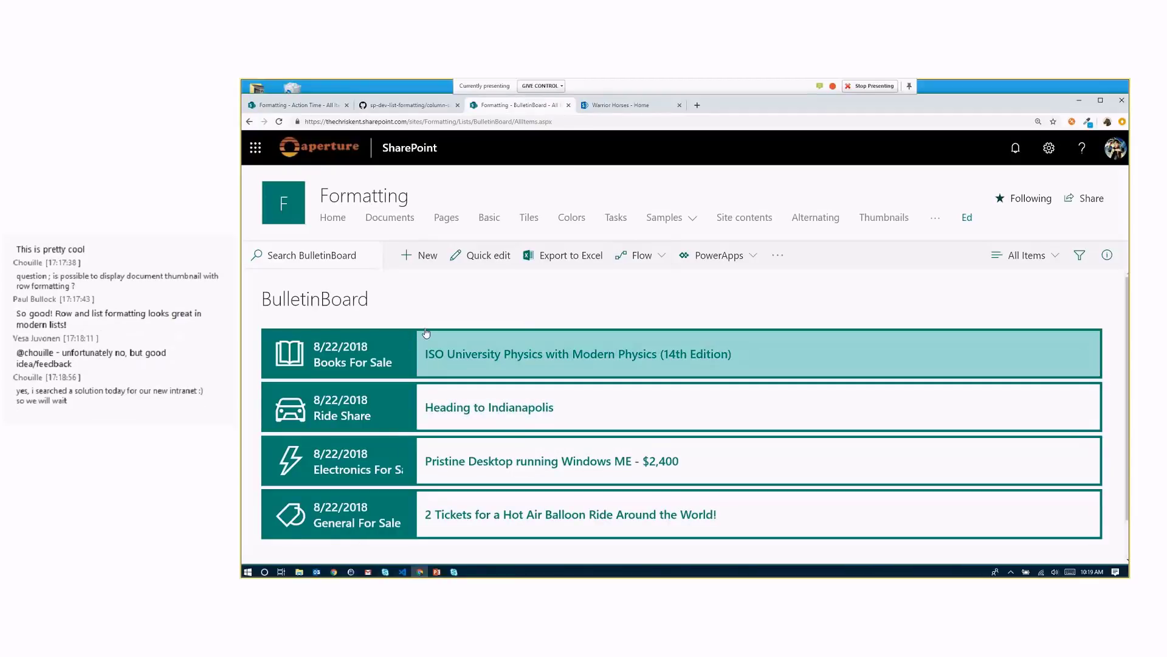
pyautogui.click(1026, 255)
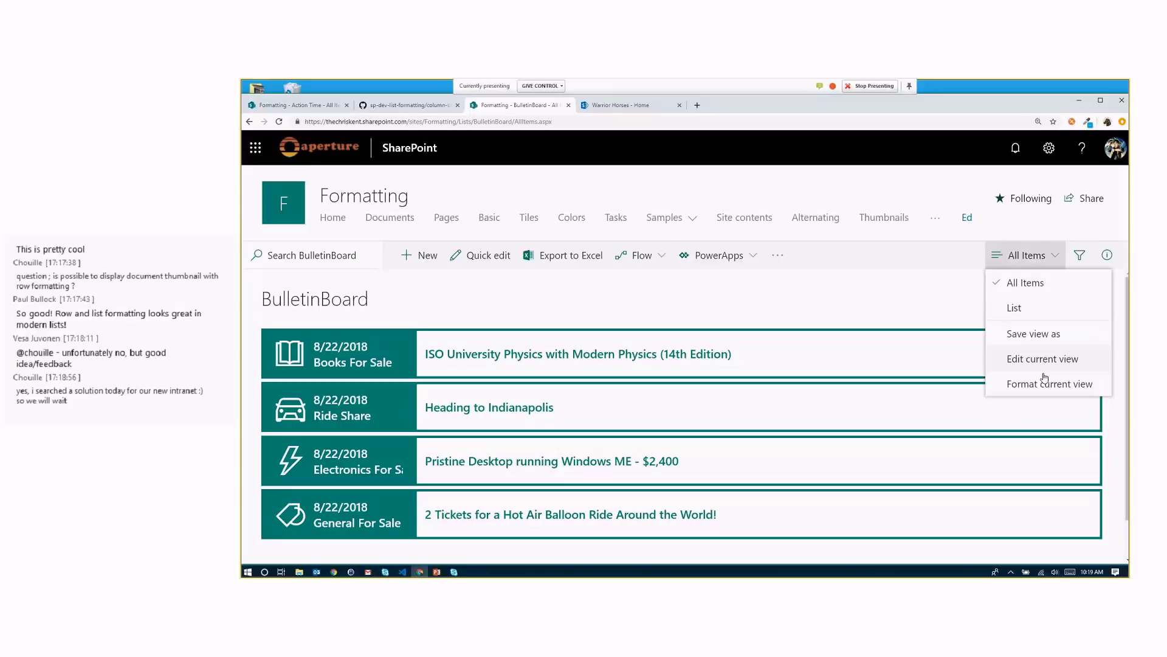
pyautogui.click(1046, 385)
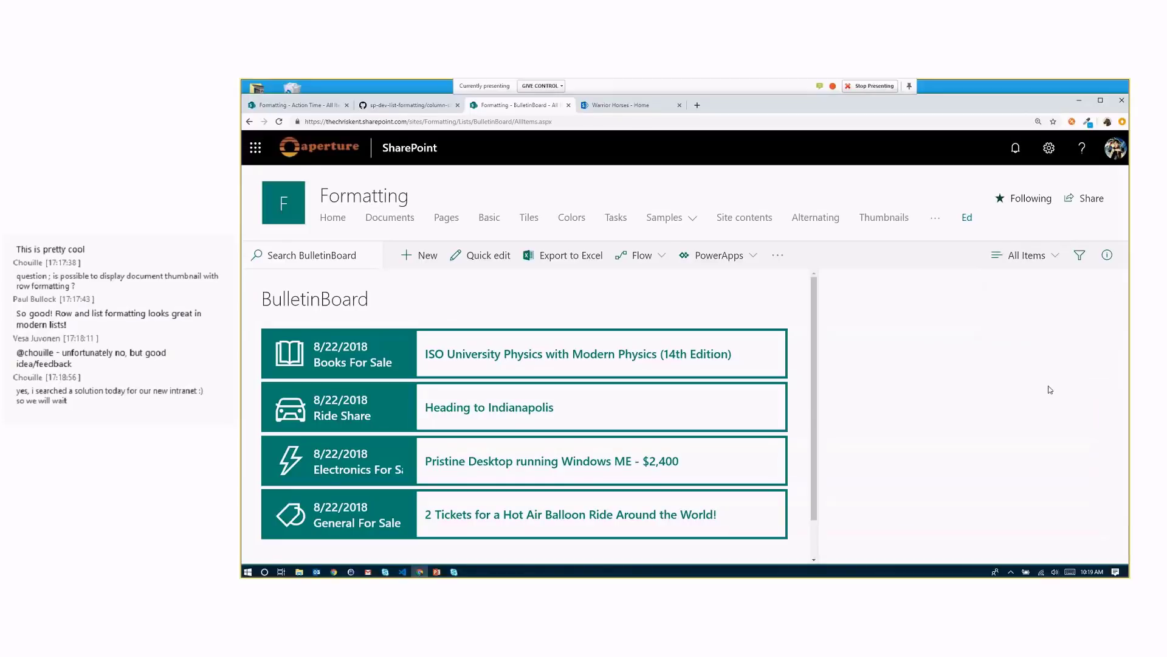
pyautogui.scroll(-1, 884, 426)
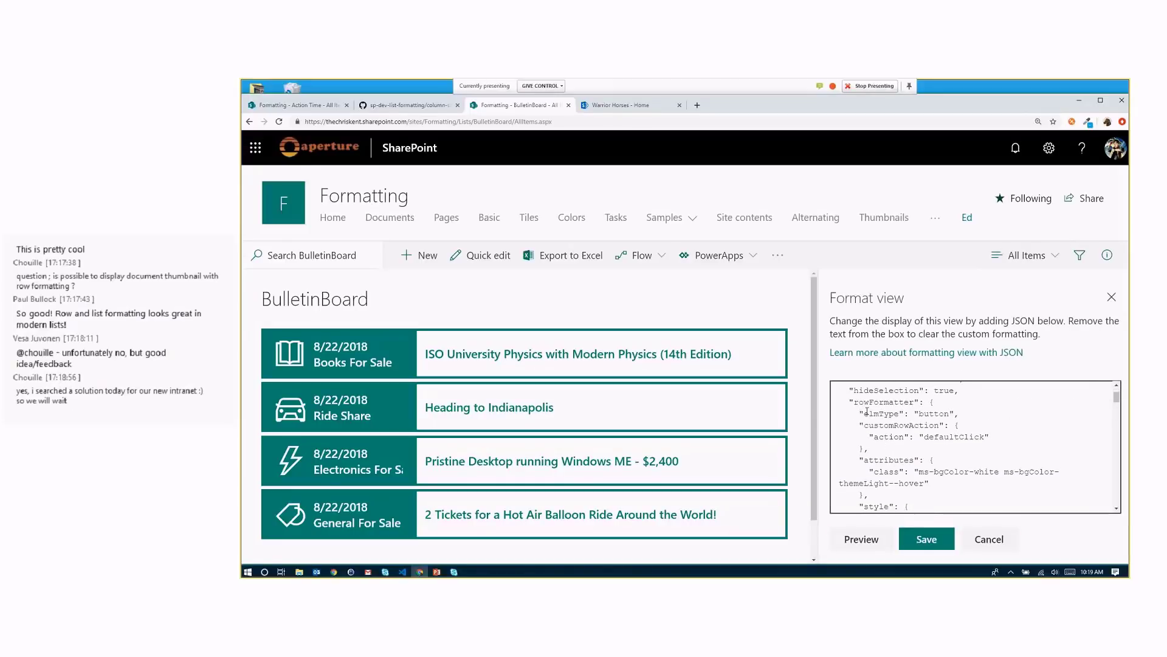
pyautogui.moveTo(856, 418); pyautogui.dragTo(959, 415)
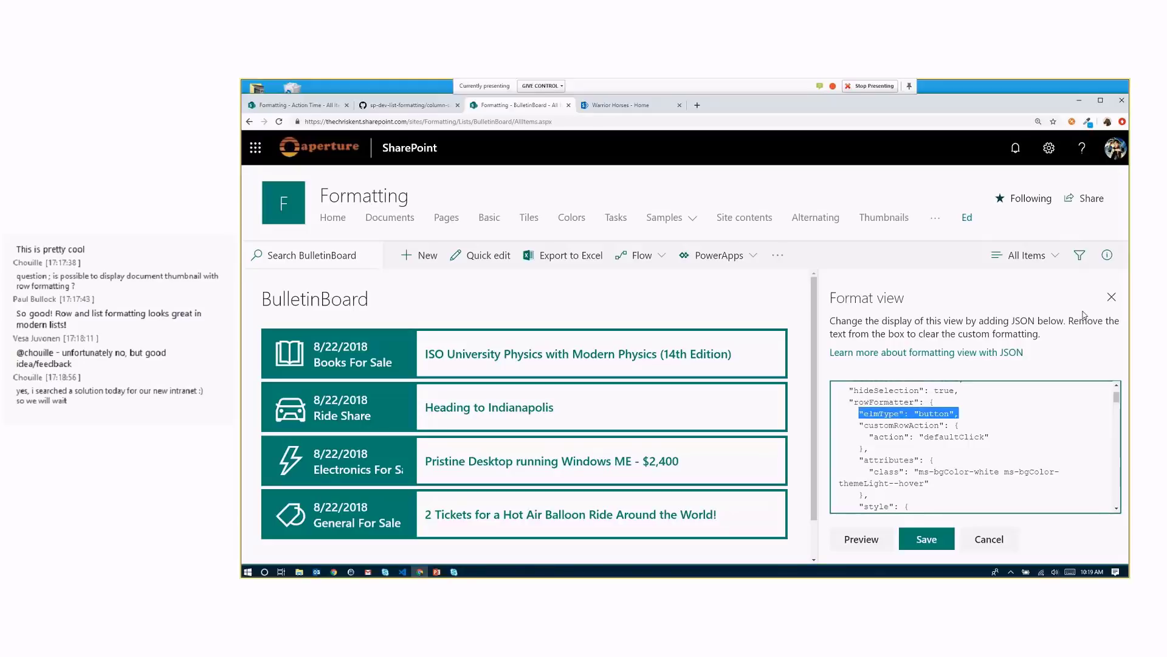
pyautogui.click(1112, 297)
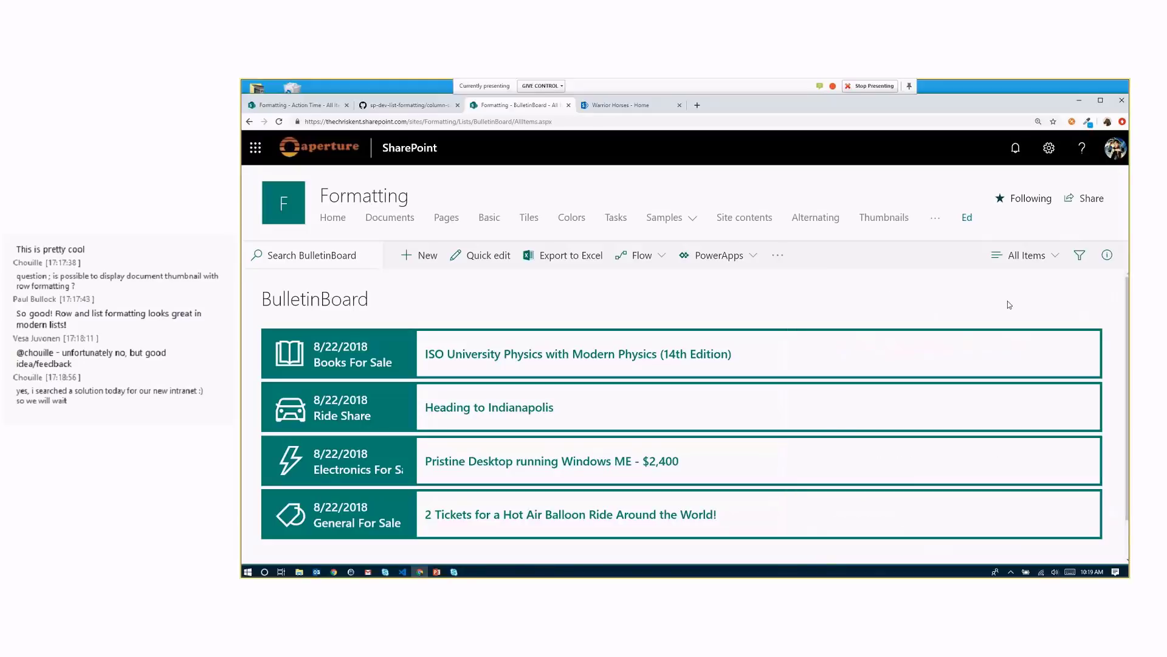
pyautogui.click(507, 414)
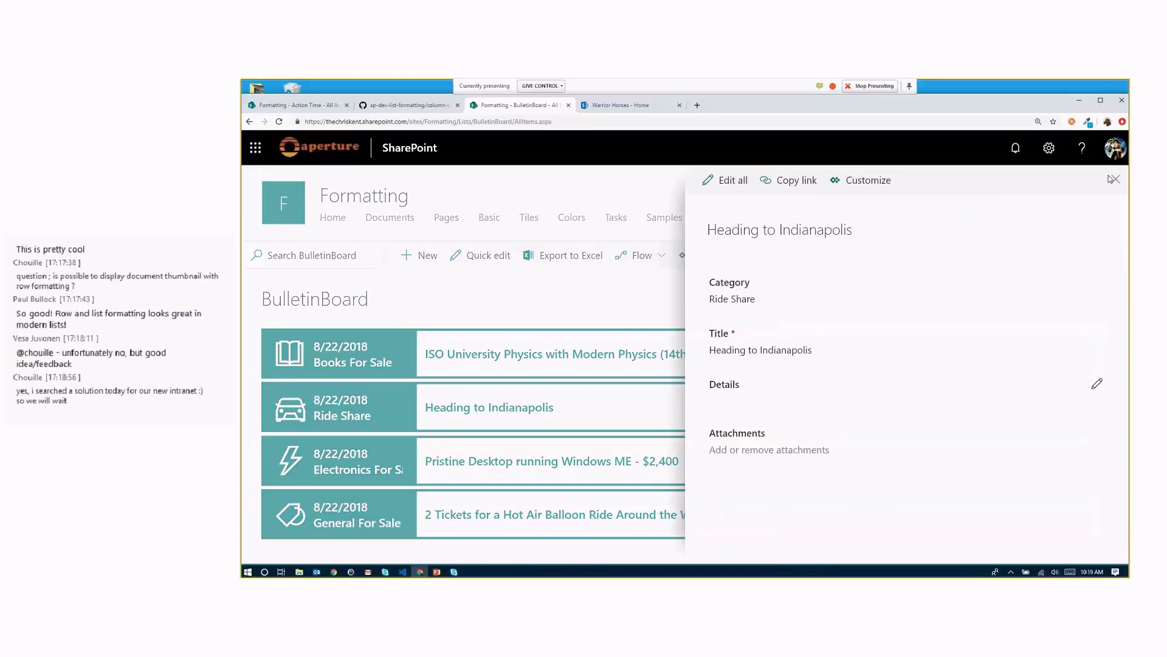
pyautogui.click(1116, 180)
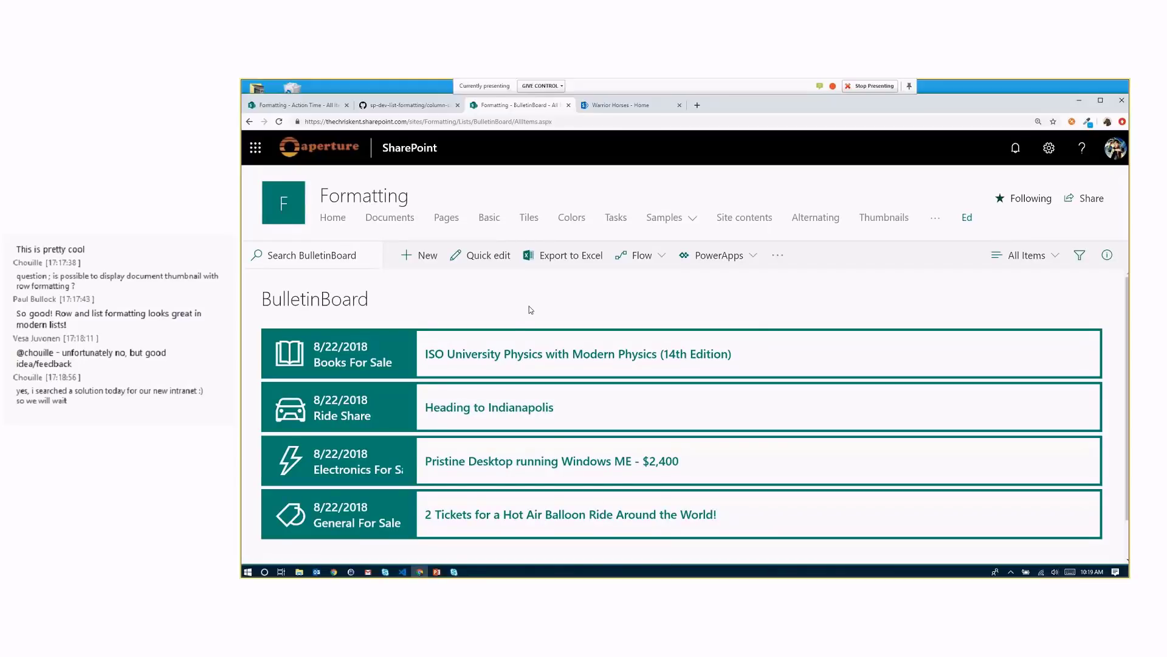
# Paste the executeFlow launch-flow button JSON into the Flow Action column's formatting panel
pyautogui.click(334, 103)
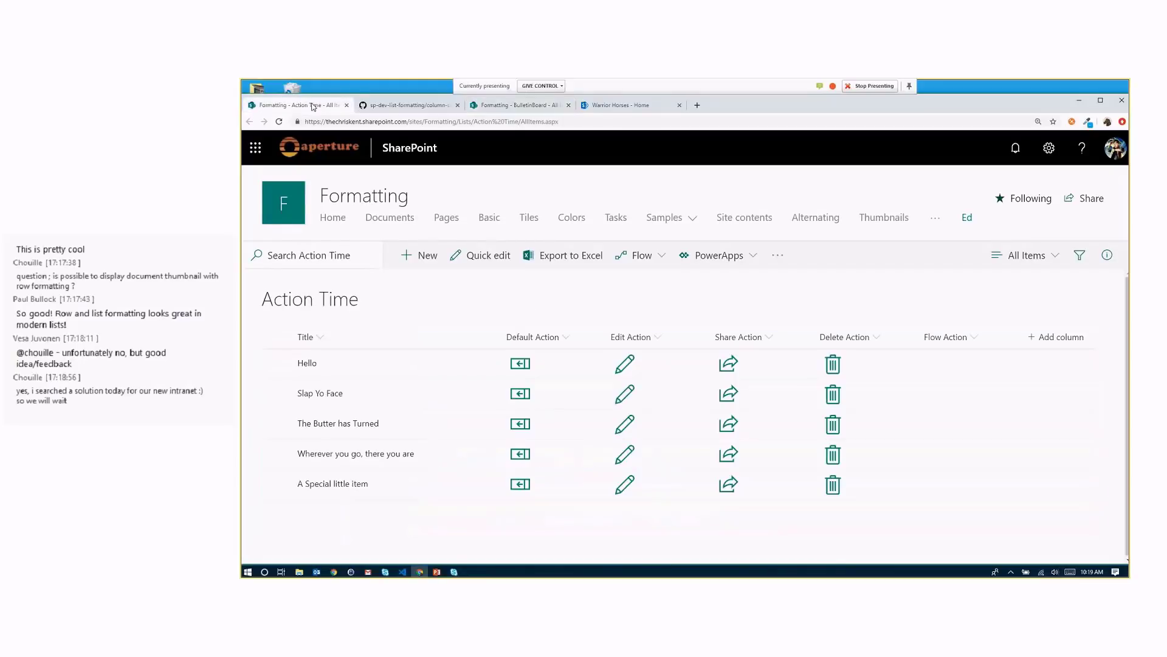
pyautogui.click(967, 338)
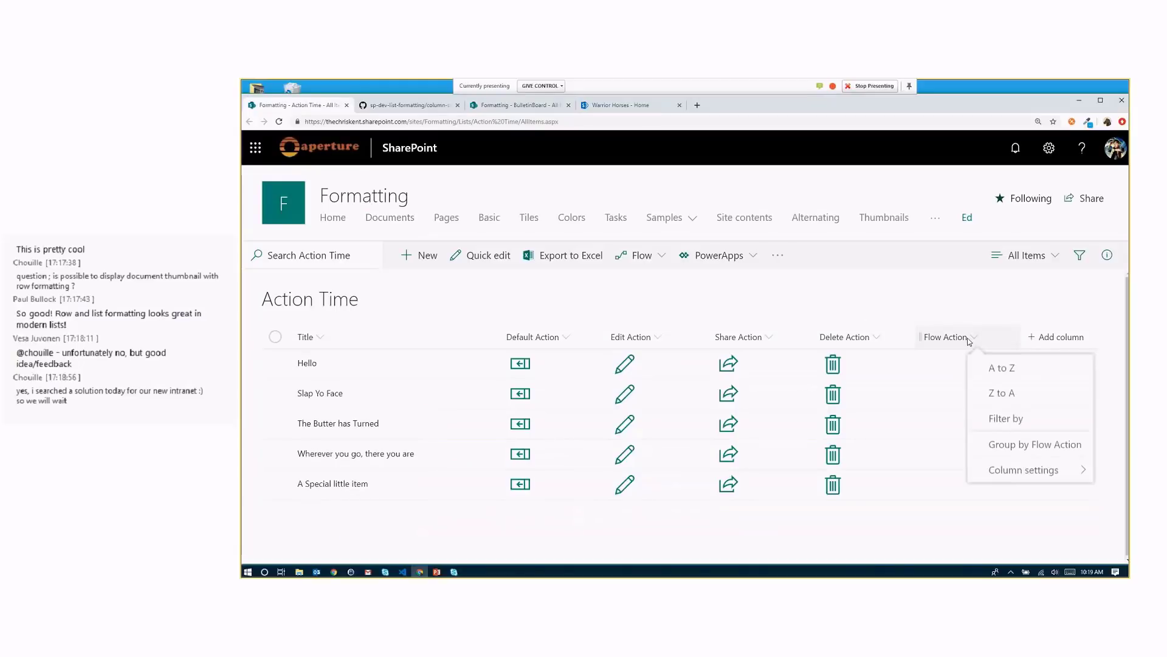
pyautogui.click(1015, 473)
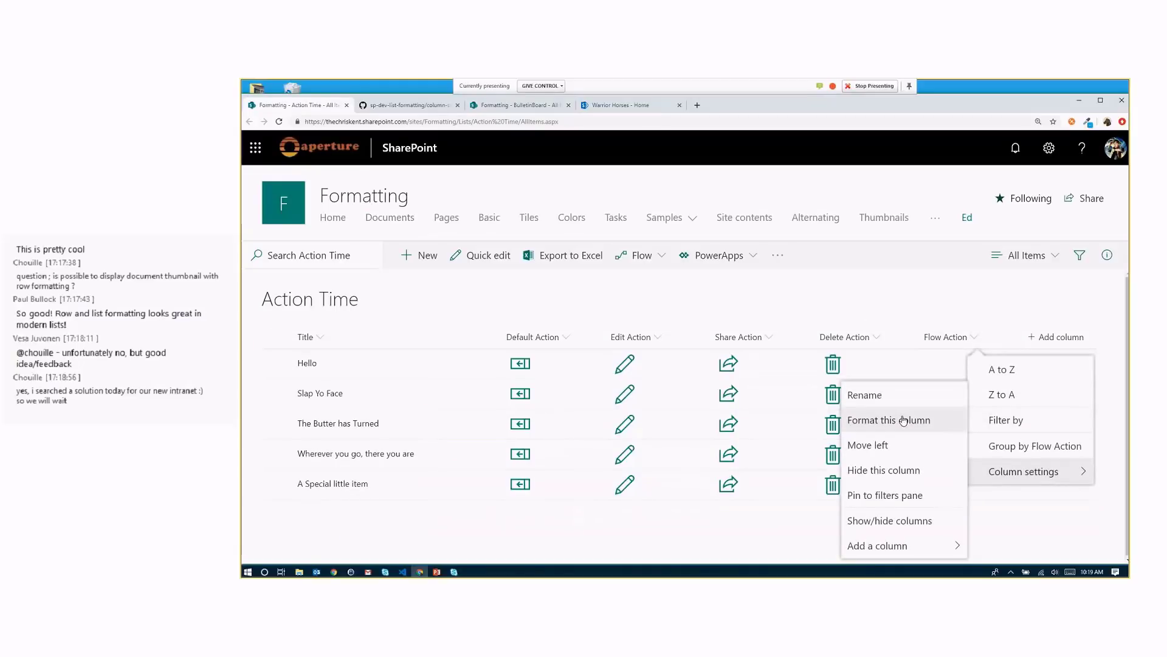
pyautogui.click(903, 420)
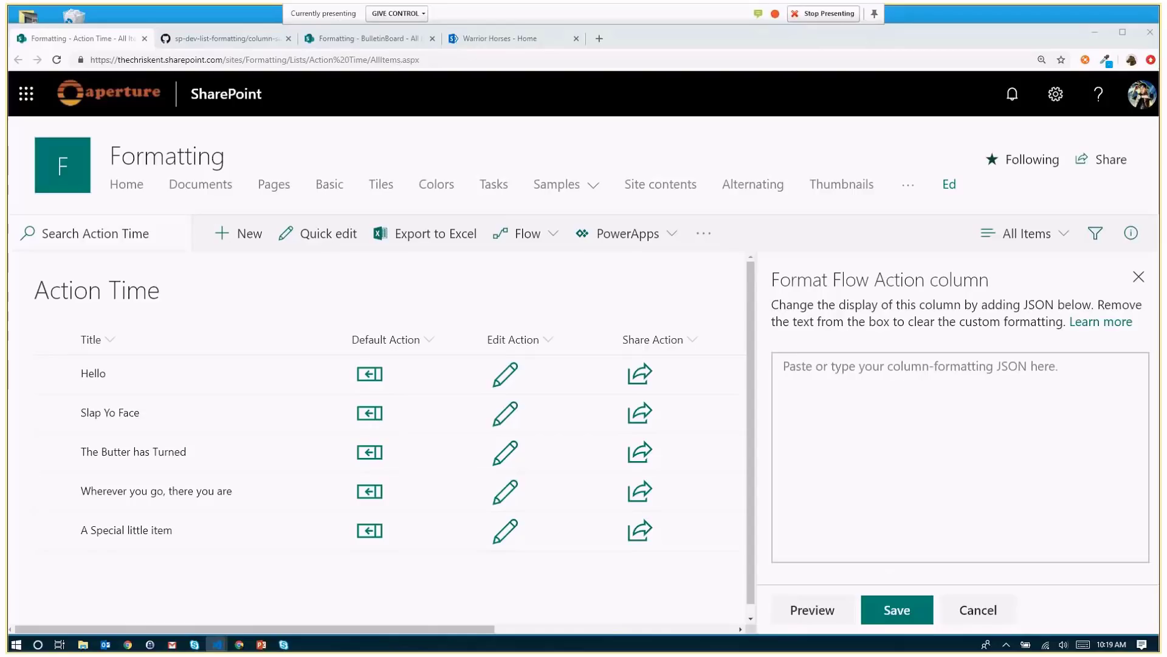
pyautogui.click(774, 412)
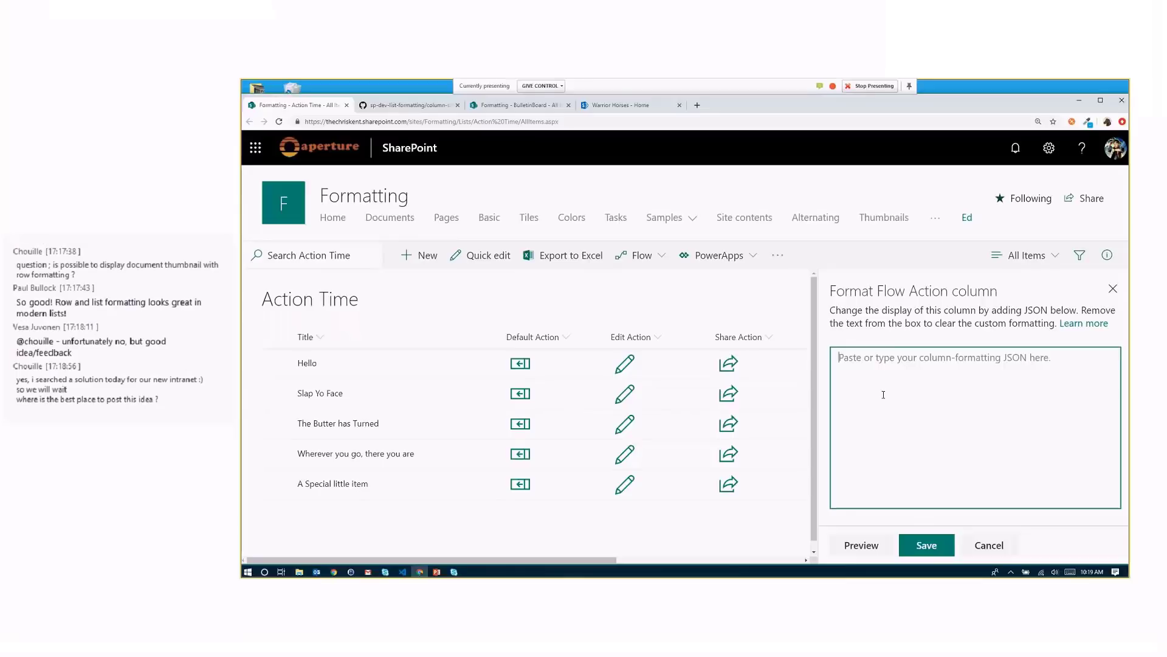
pyautogui.hotkey('ctrl', 'v')
# Save the Flow Action formatting and close the formatting pane
pyautogui.click(927, 544)
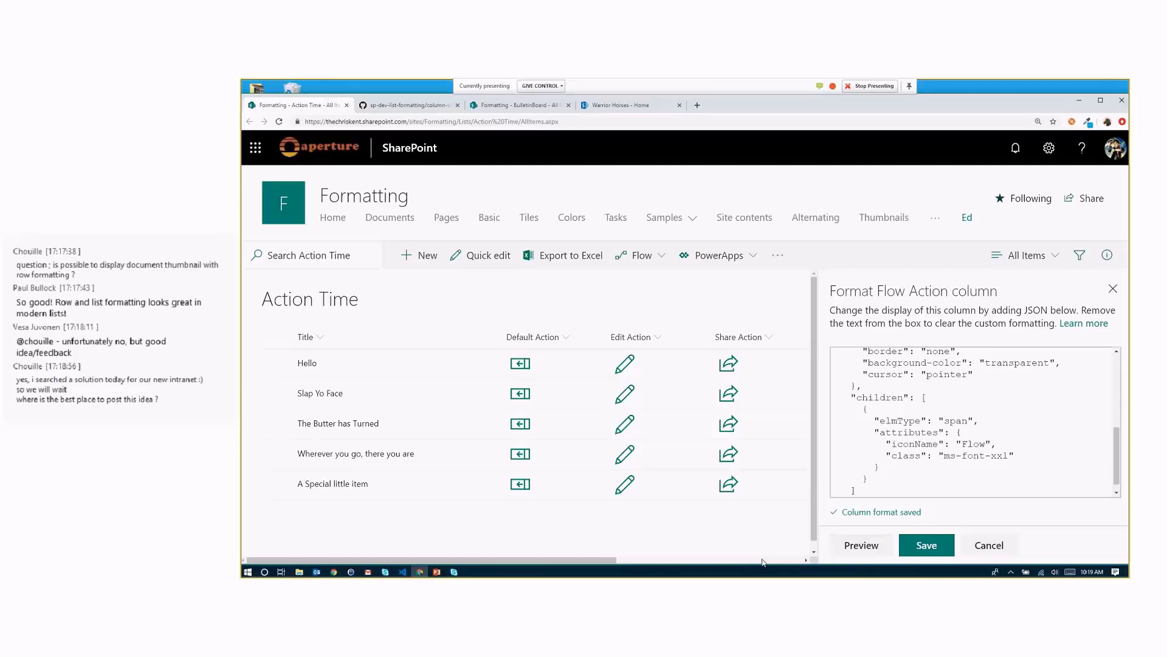
pyautogui.moveTo(613, 560); pyautogui.dragTo(795, 560)
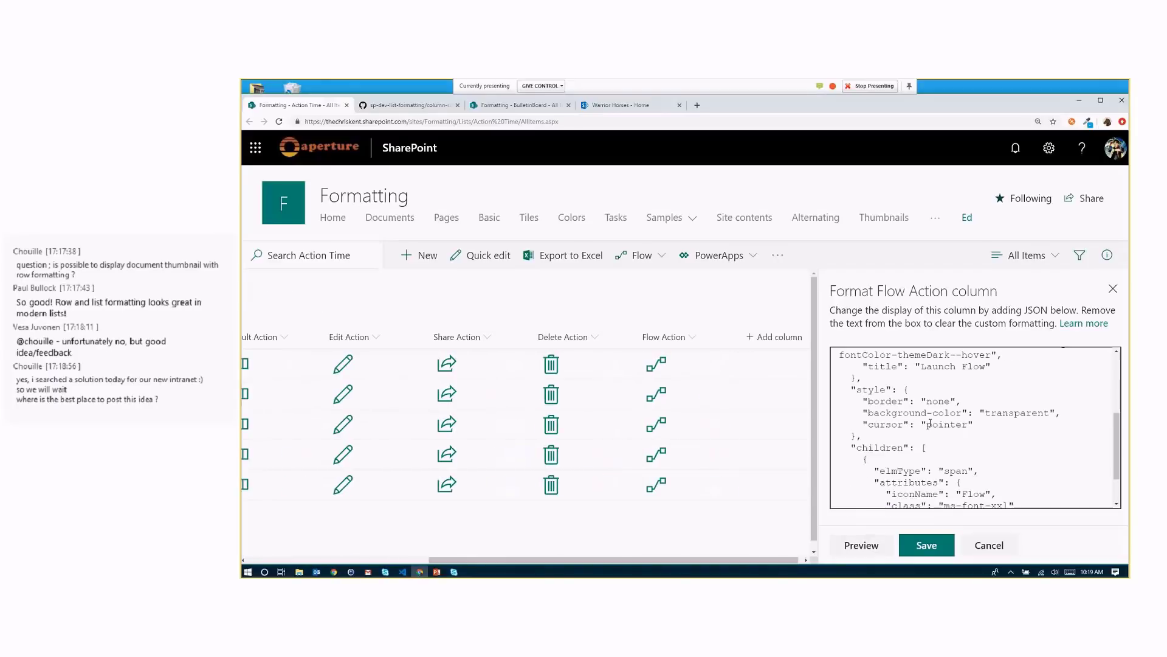
pyautogui.scroll(1, 930, 424)
pyautogui.scroll(3, 931, 424)
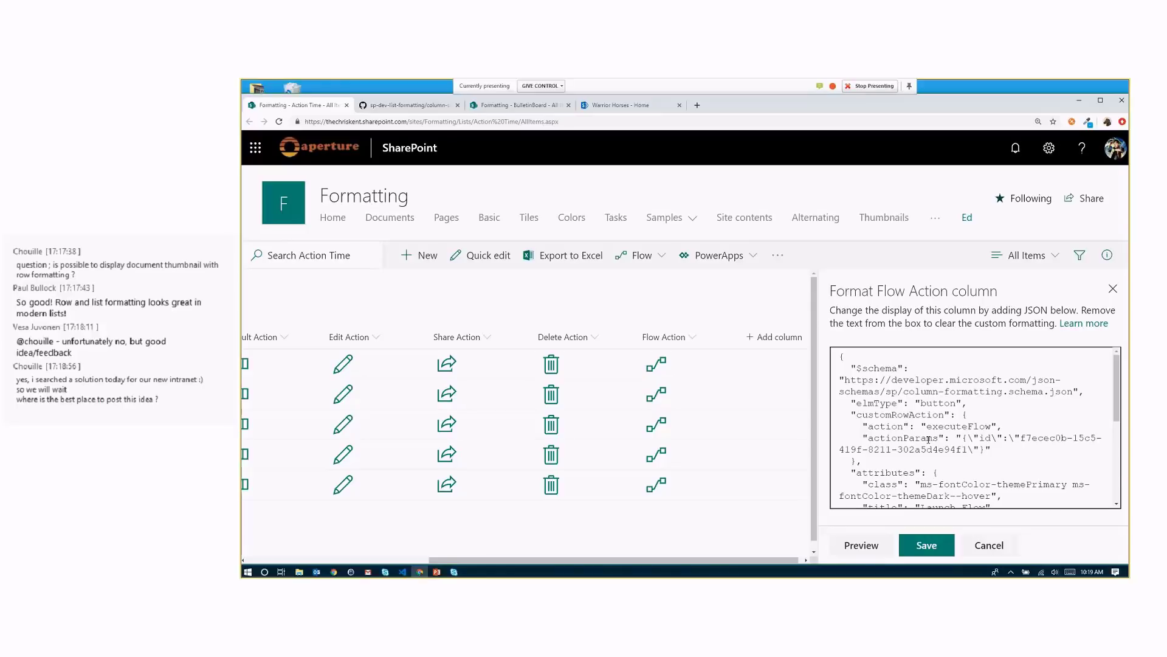
pyautogui.click(926, 545)
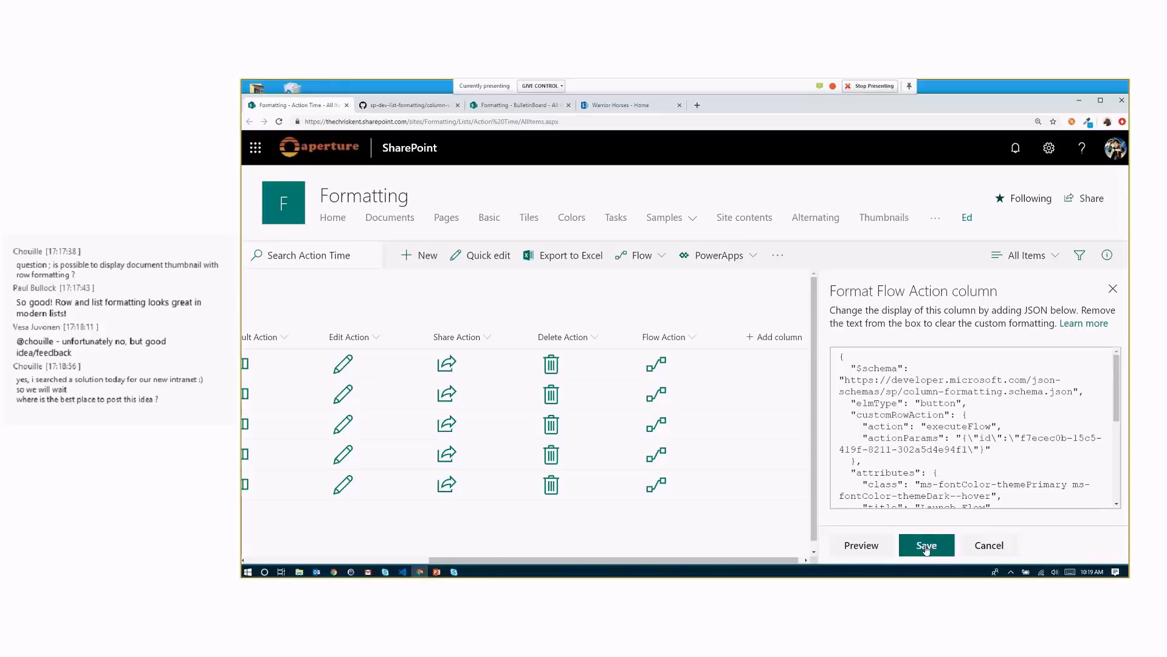
pyautogui.click(1113, 289)
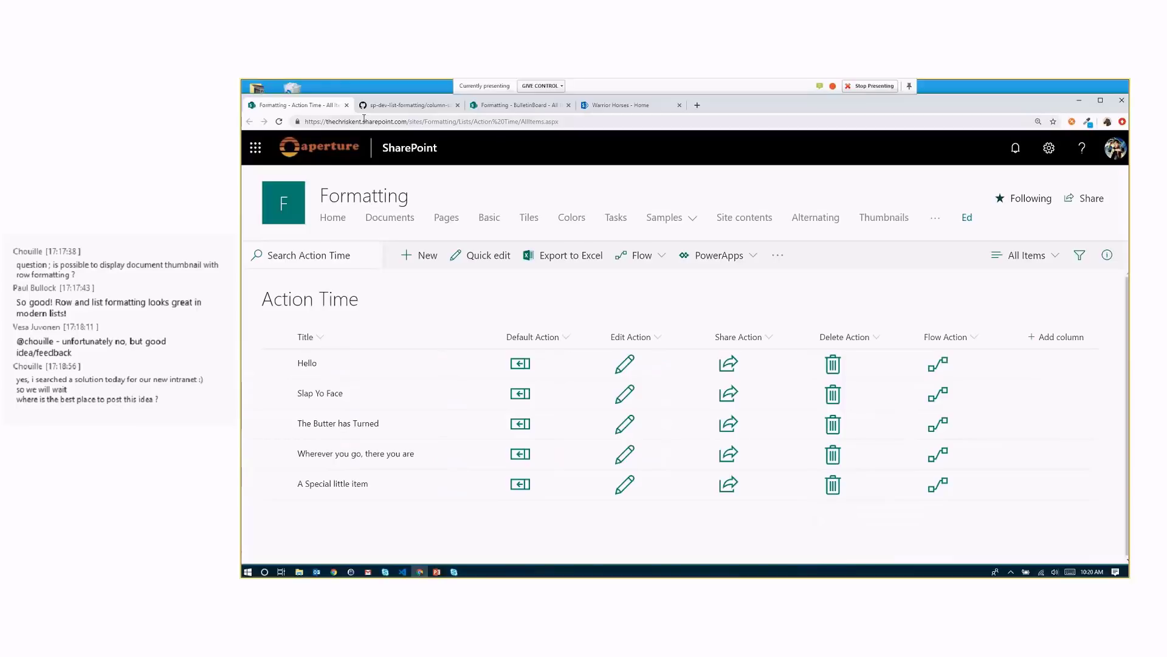
# Reload the list and run Emphasize it! from The Butter has Turned's flow button
pyautogui.click(279, 121)
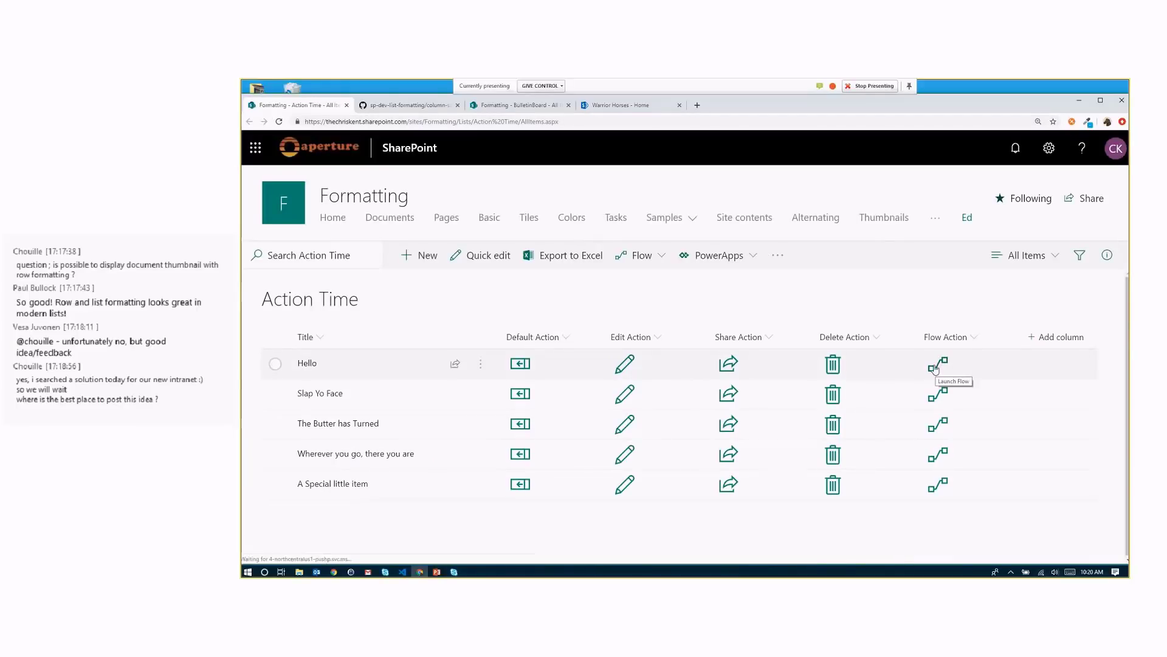
pyautogui.click(931, 430)
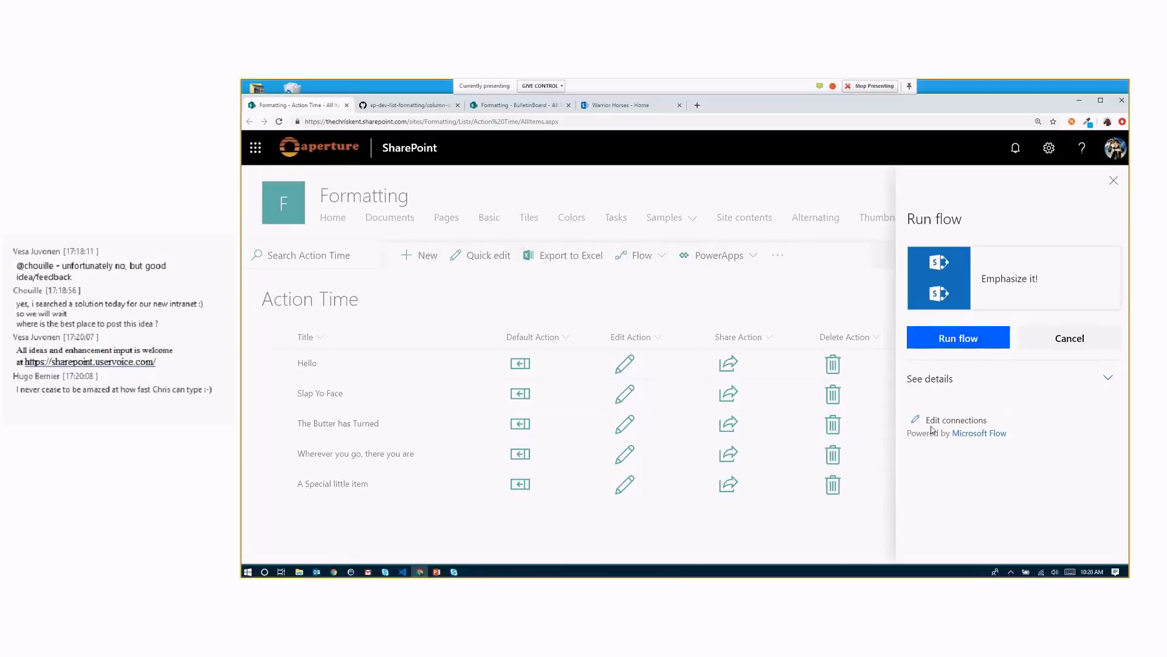
pyautogui.click(956, 338)
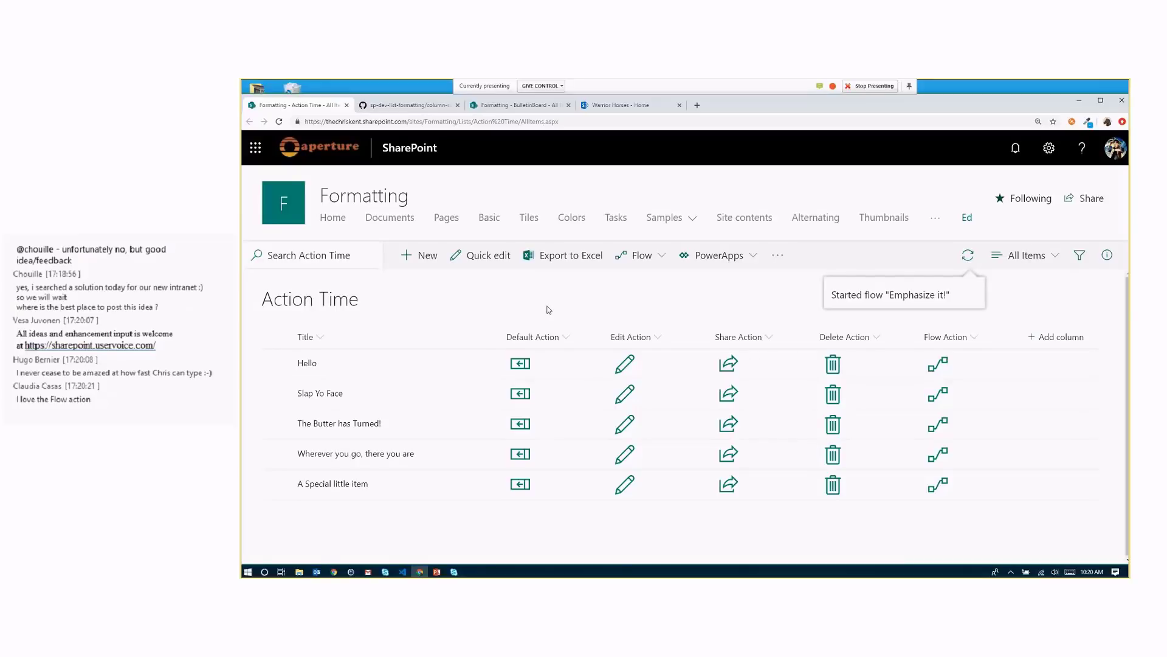
# Open the Warrior Horses Secret Lab list and zoom out three steps to show more rows
pyautogui.click(600, 108)
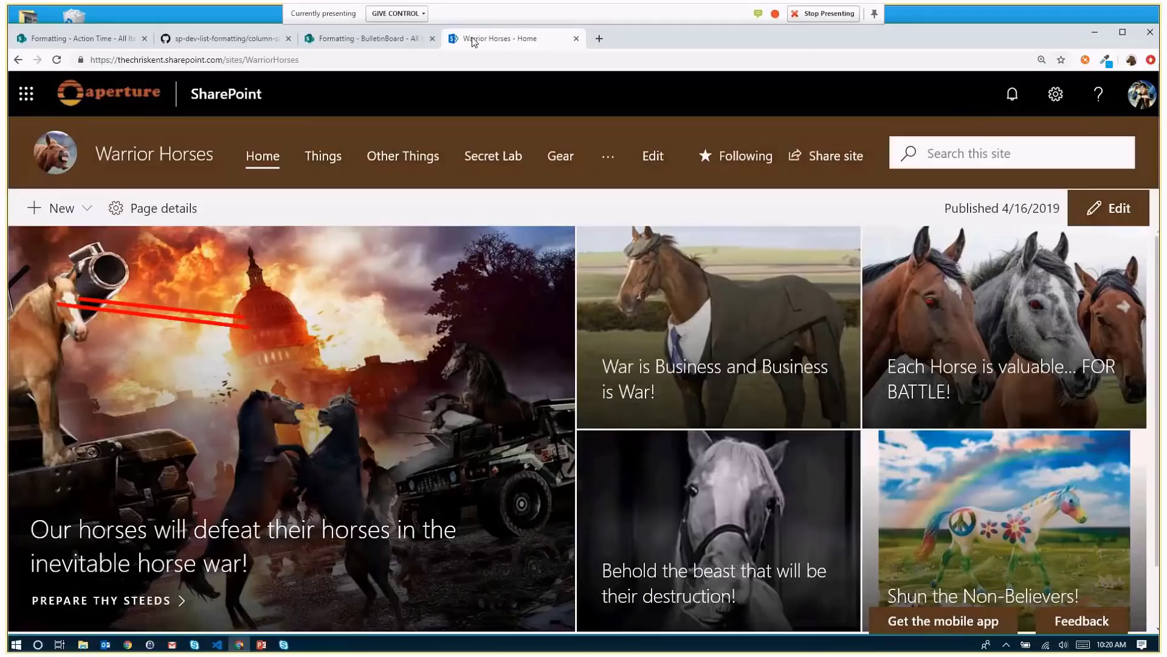
pyautogui.click(474, 165)
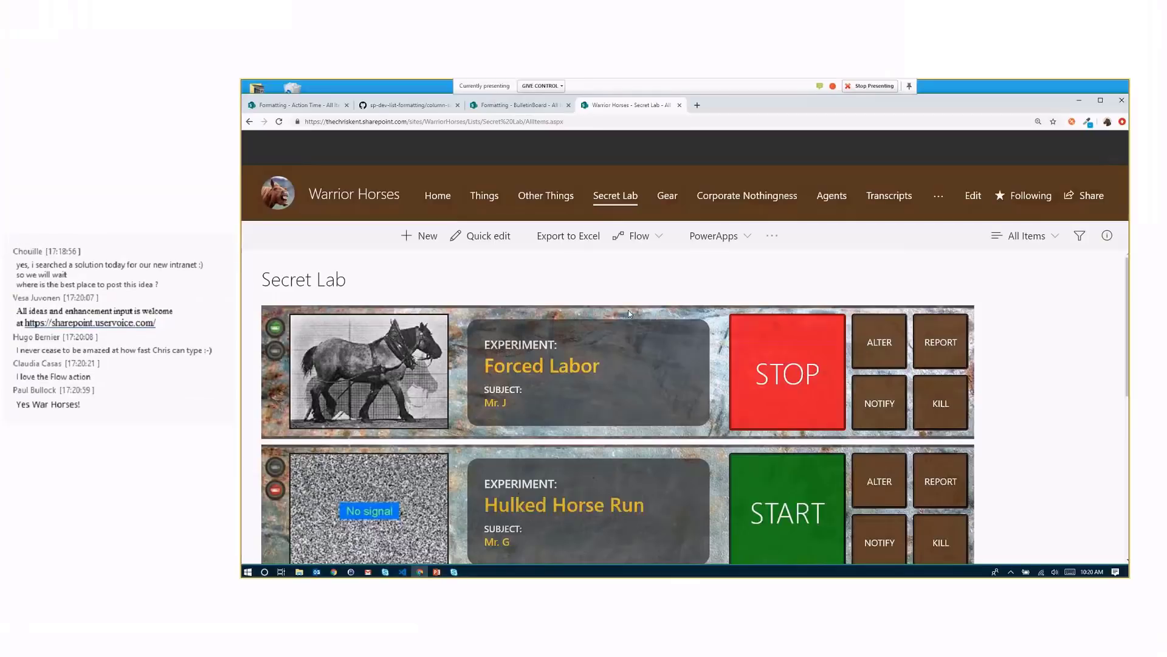
pyautogui.hotkey('ctrl', '-')
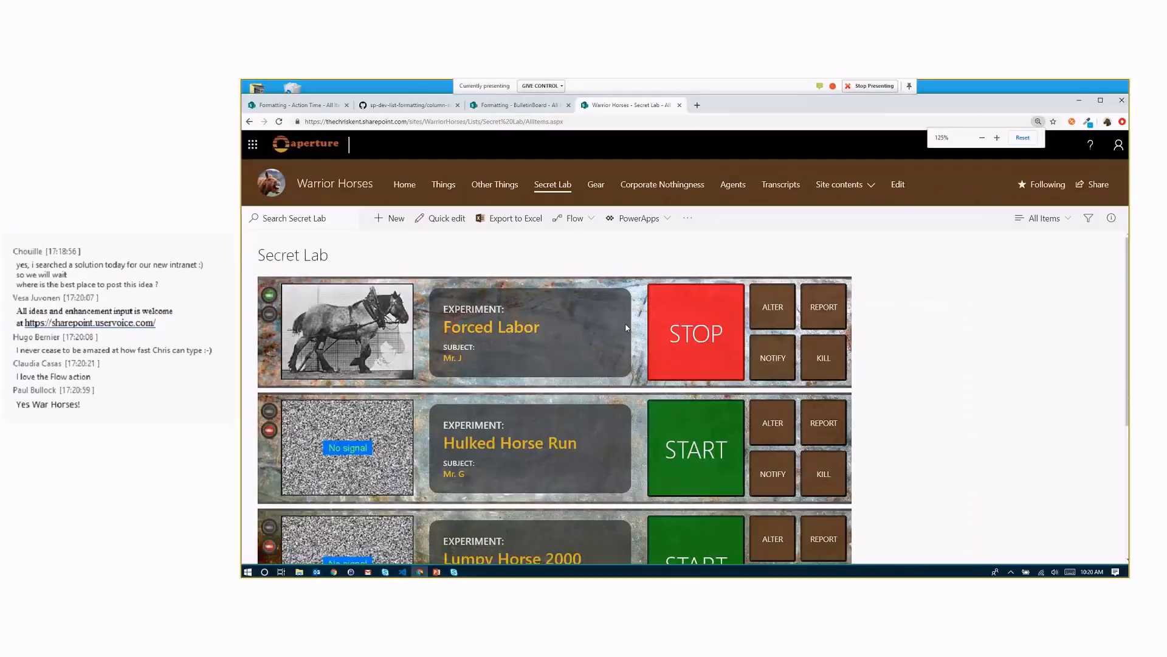
pyautogui.hotkey('ctrl', '-')
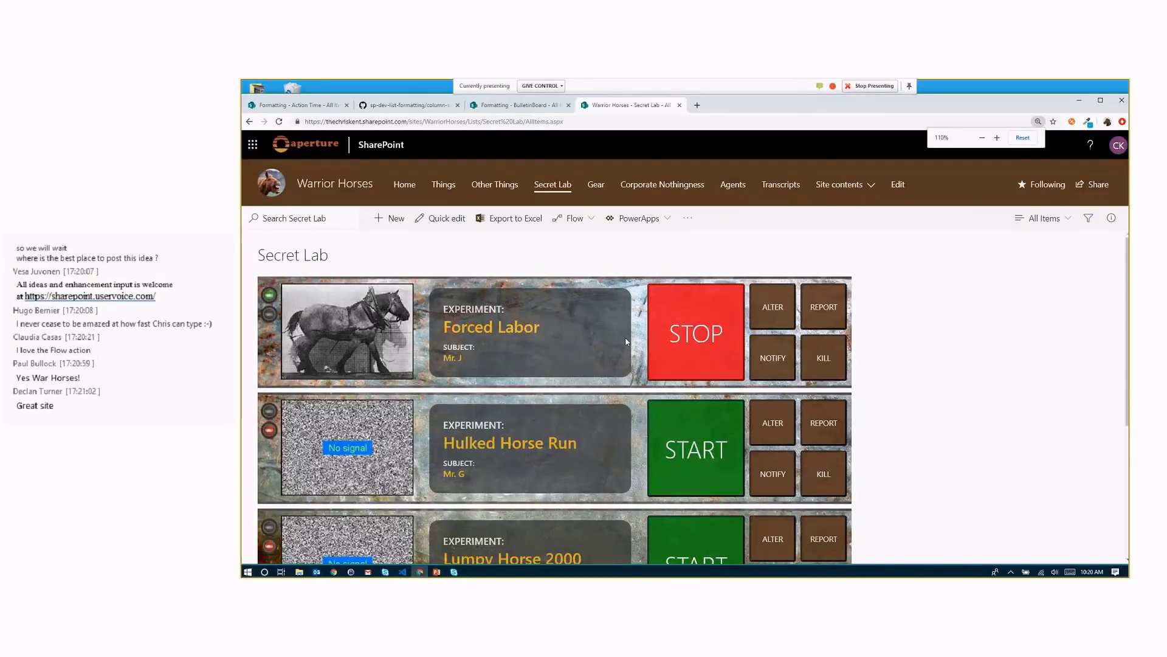
pyautogui.hotkey('ctrl', '-')
pyautogui.hotkey('ctrl', '-')
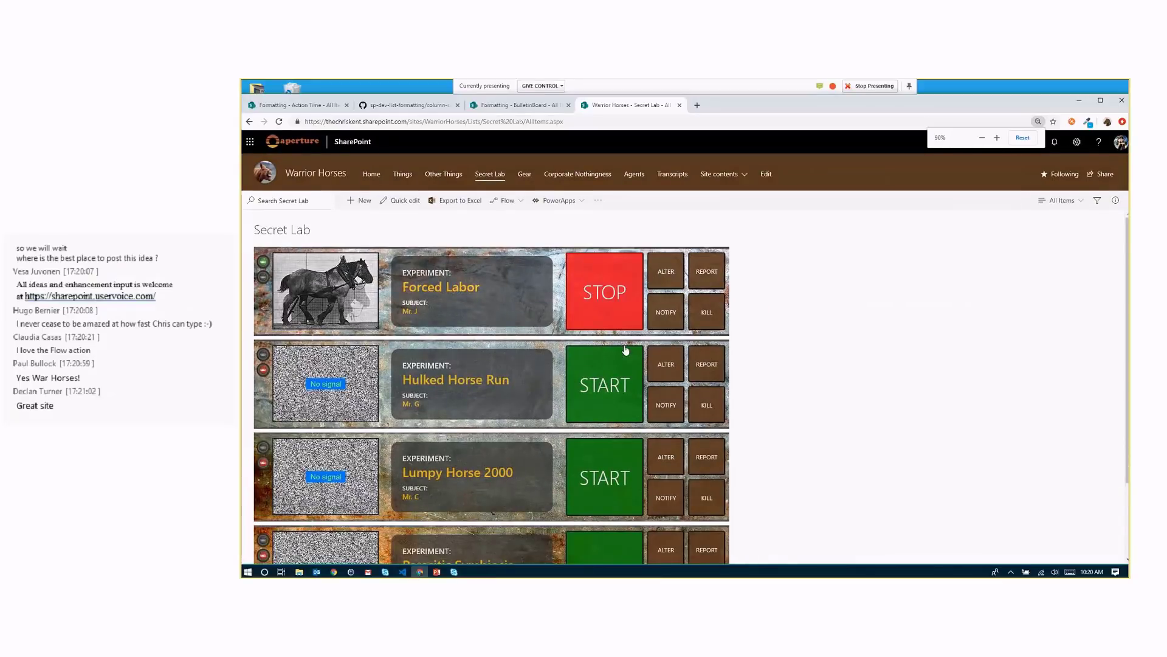
# Reload the Secret Lab list and reset the browser zoom to normal size
pyautogui.scroll(-1, 762, 370)
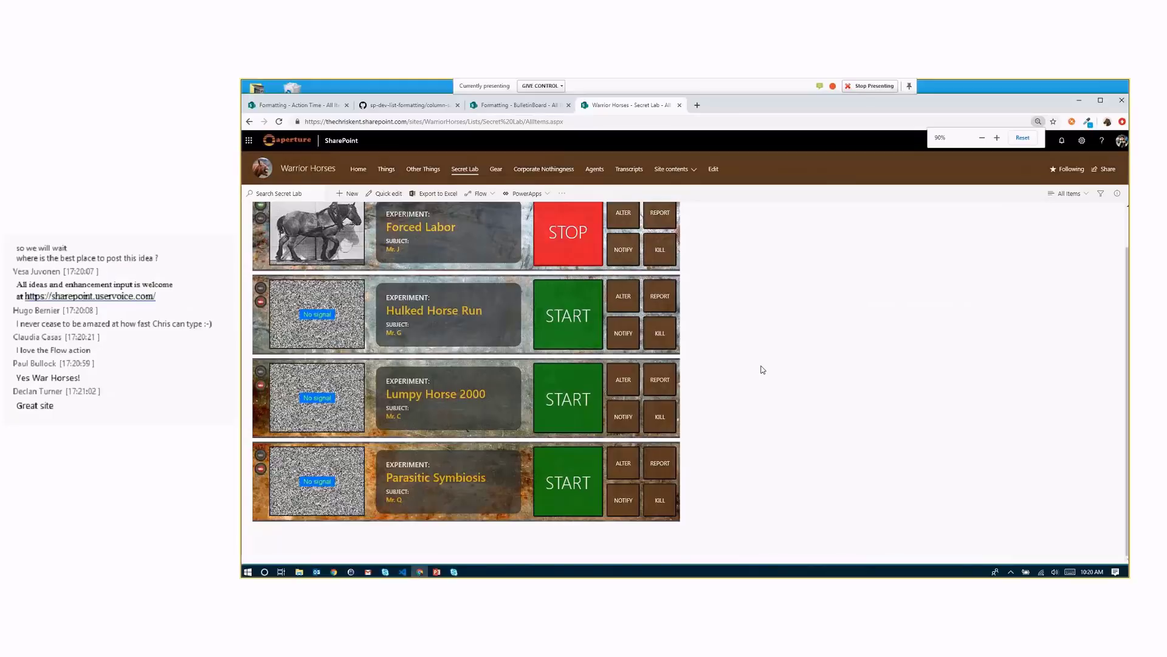
pyautogui.scroll(1, 762, 369)
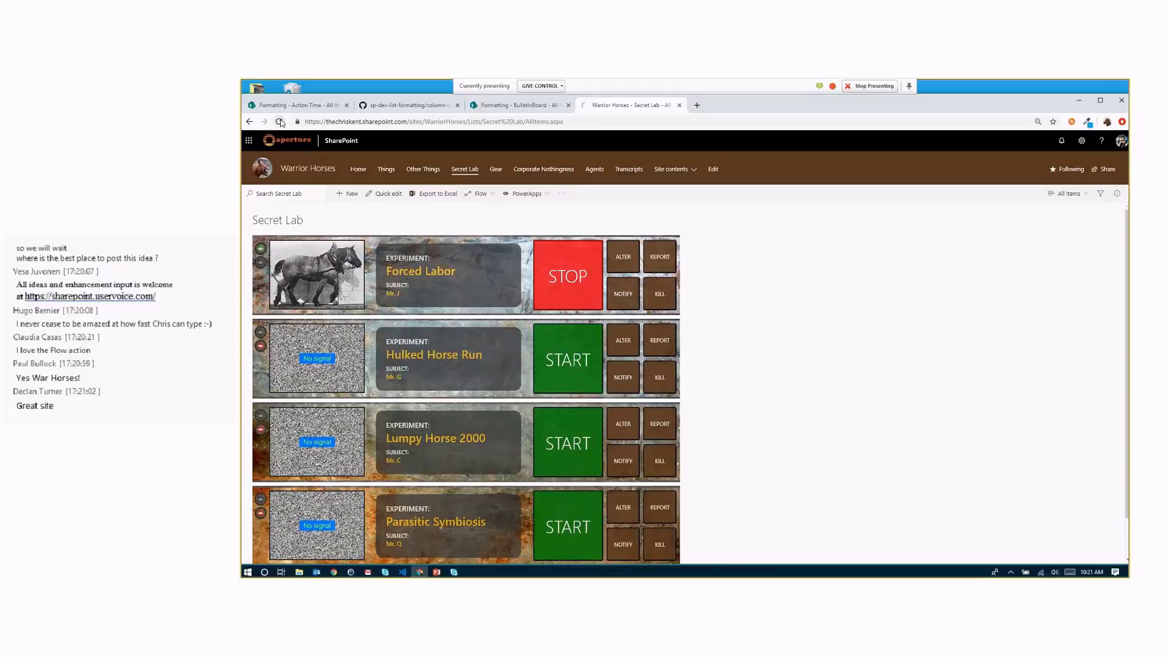
pyautogui.press('F5')
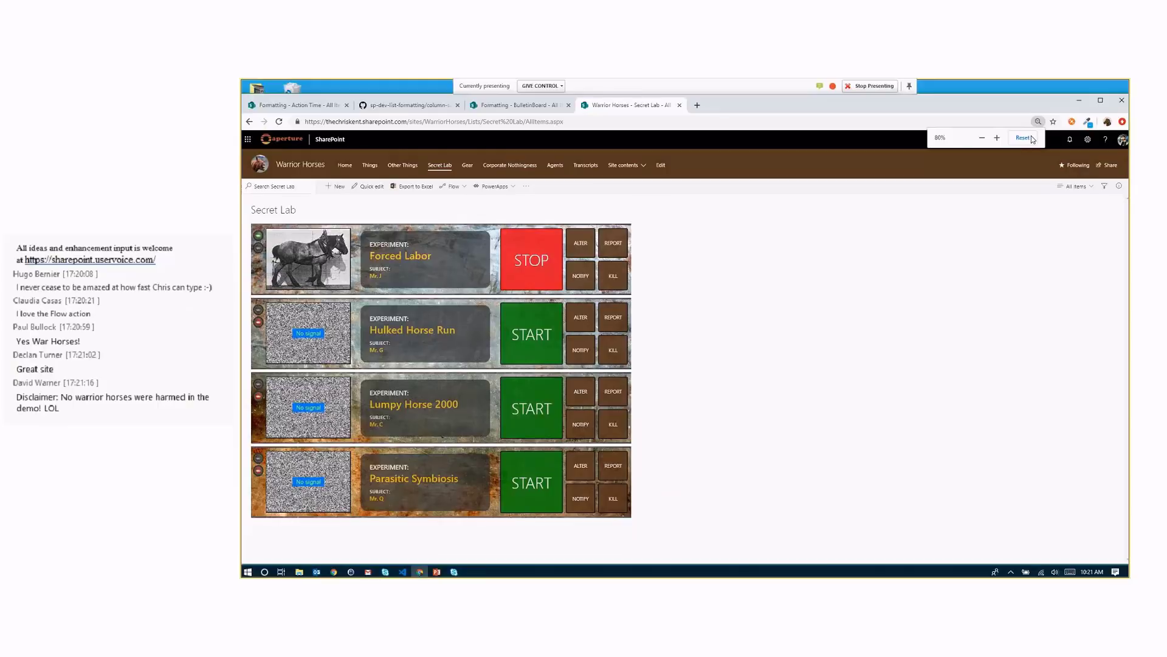
pyautogui.click(1023, 137)
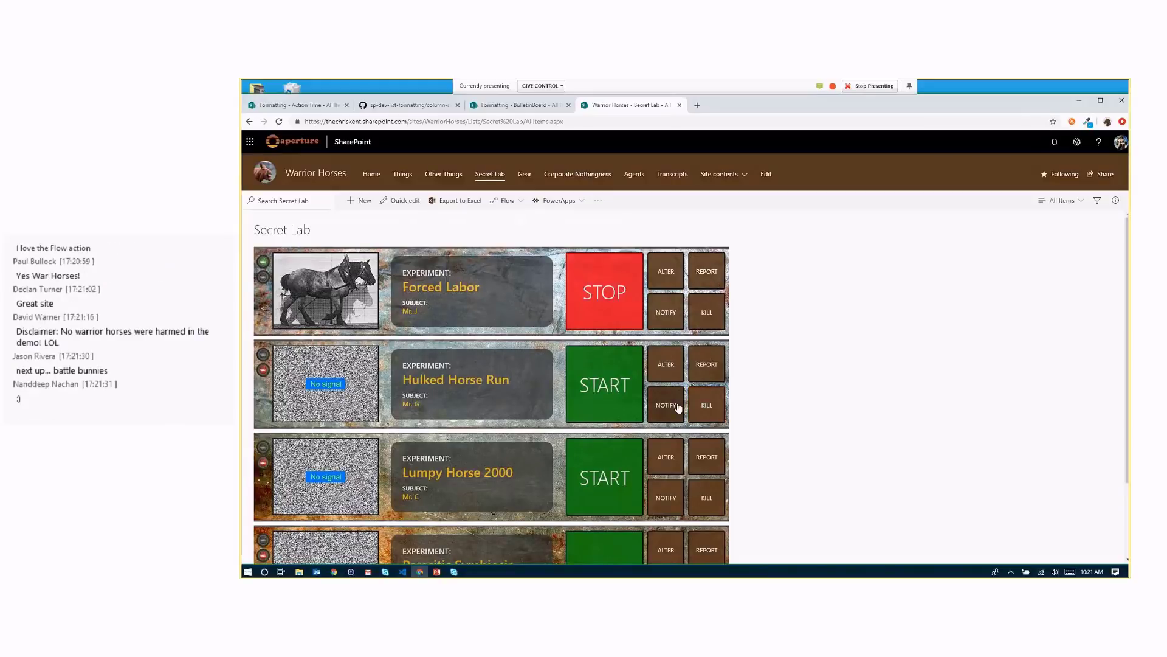
pyautogui.click(705, 362)
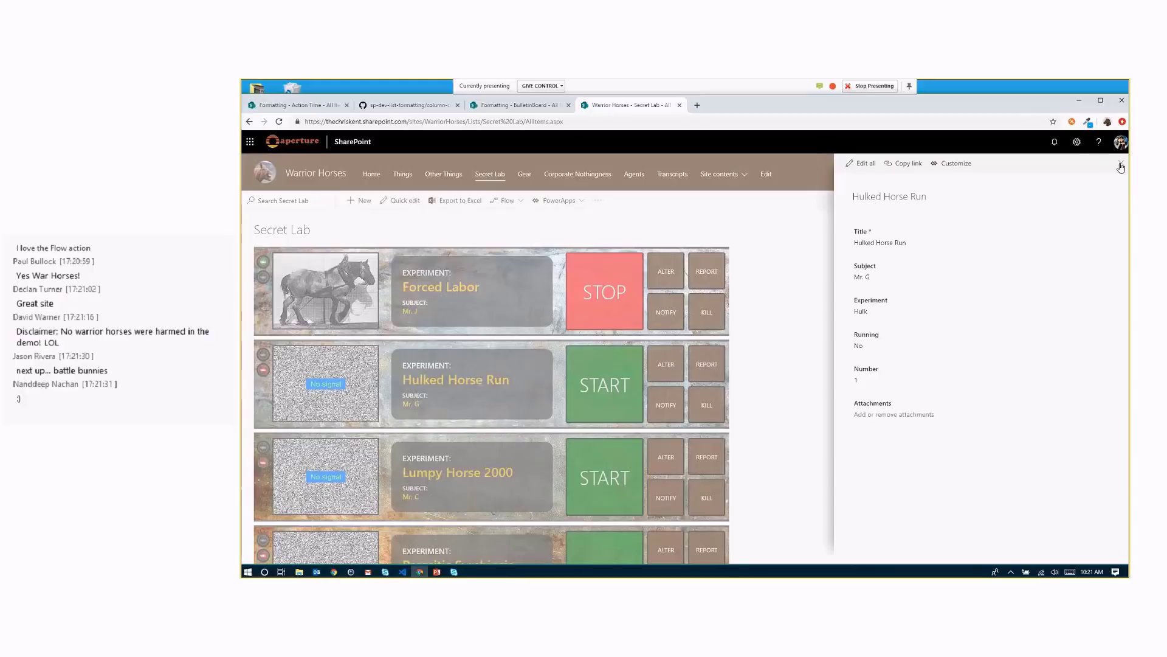
pyautogui.click(1121, 166)
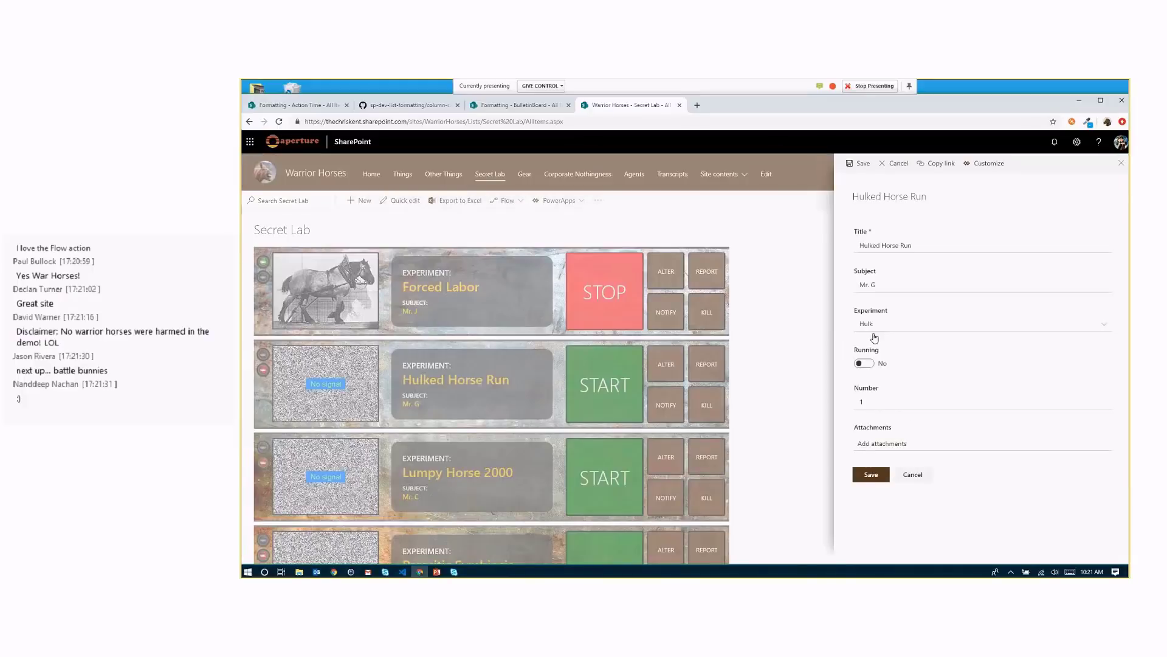
pyautogui.press('Escape')
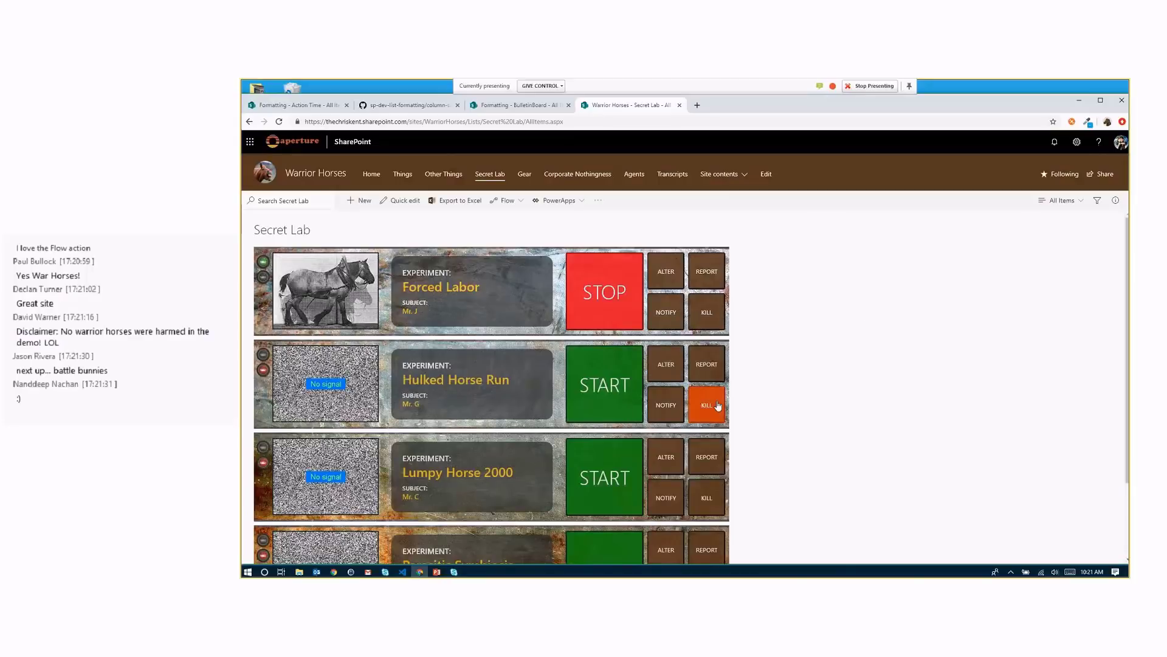
pyautogui.click(718, 406)
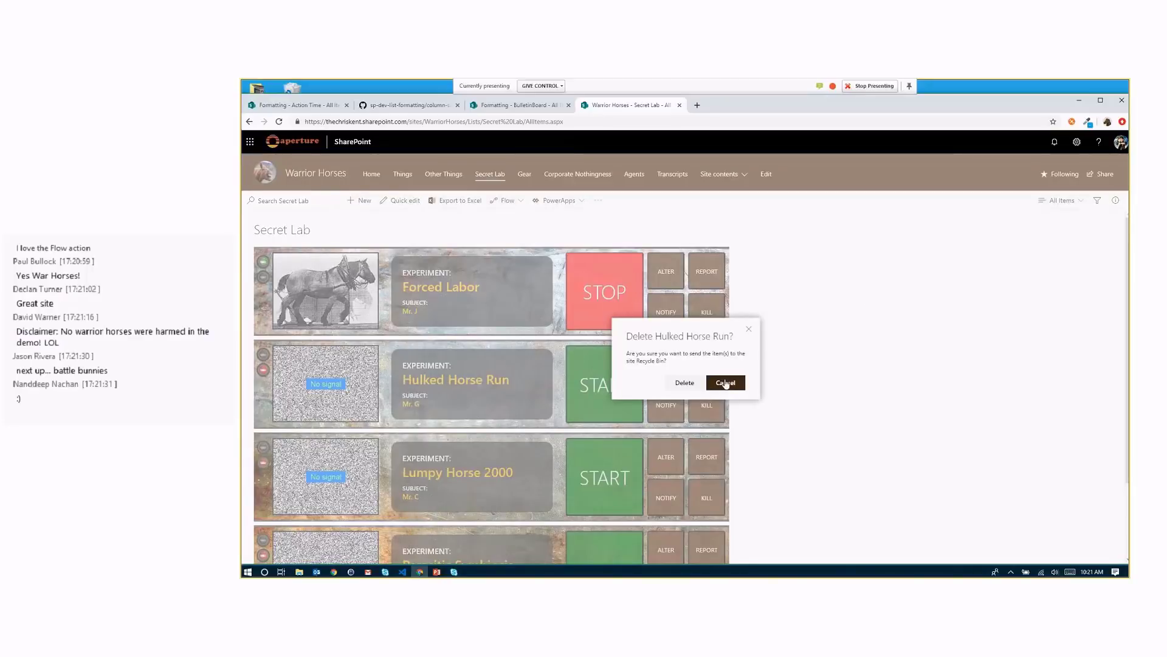
pyautogui.click(725, 382)
pyautogui.click(721, 376)
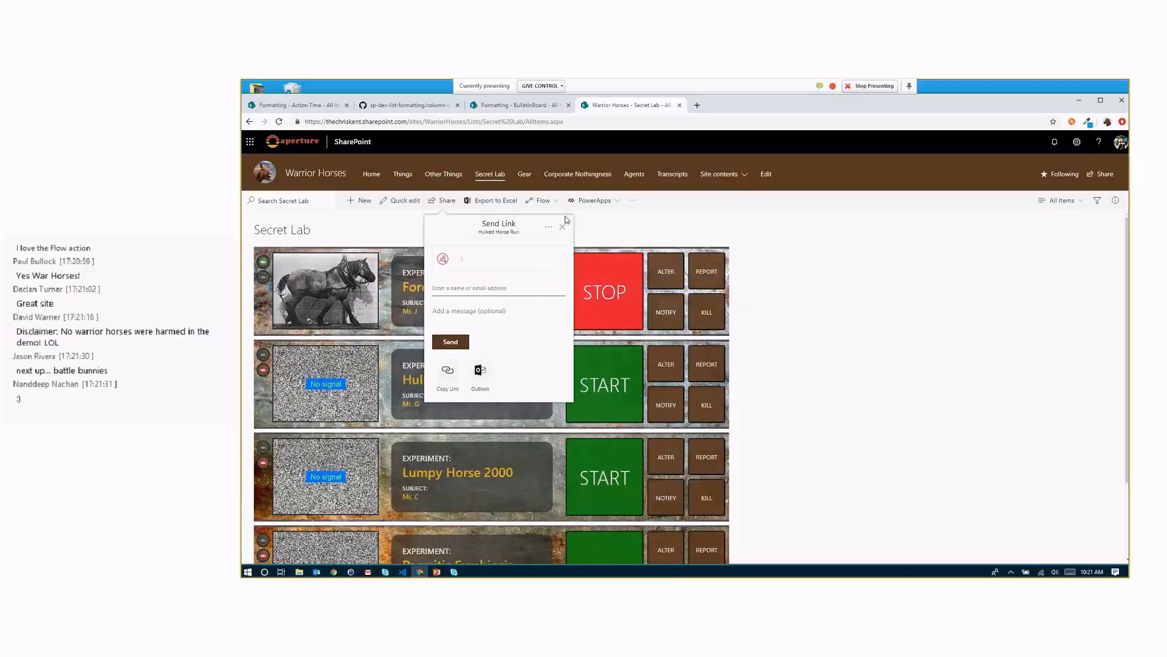
pyautogui.click(563, 225)
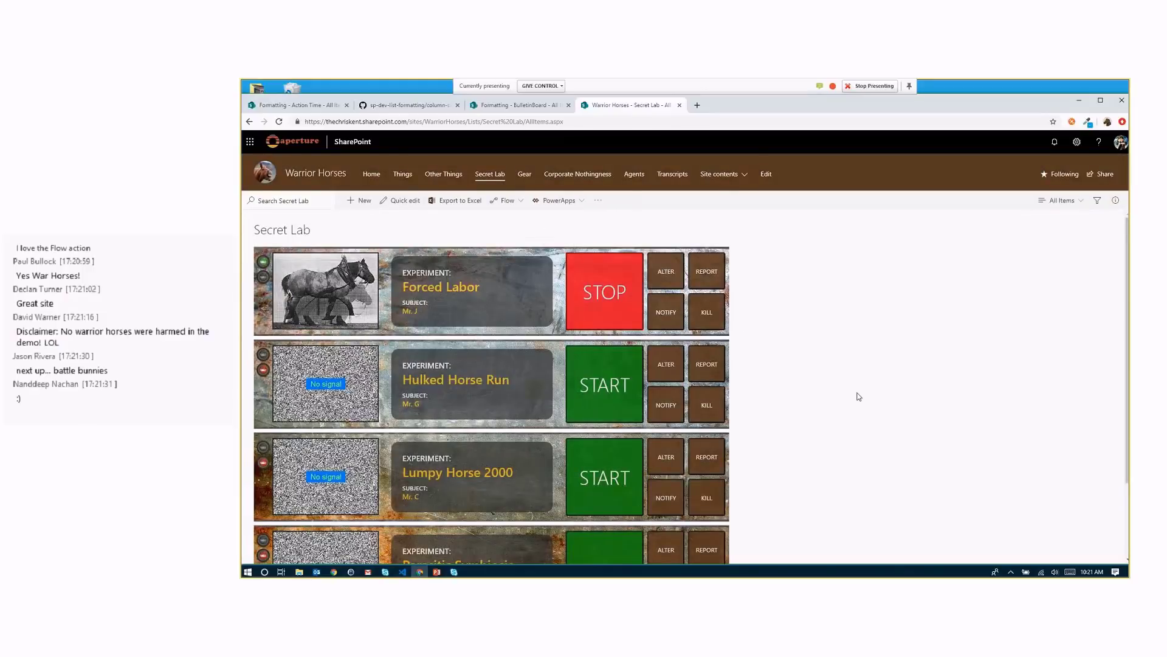
# Run the BEGIN THE EXPERIMENT! flow for Hulked Horse Run, Lumpy Horse 2000 and Parasitic Symbiosis
pyautogui.click(632, 399)
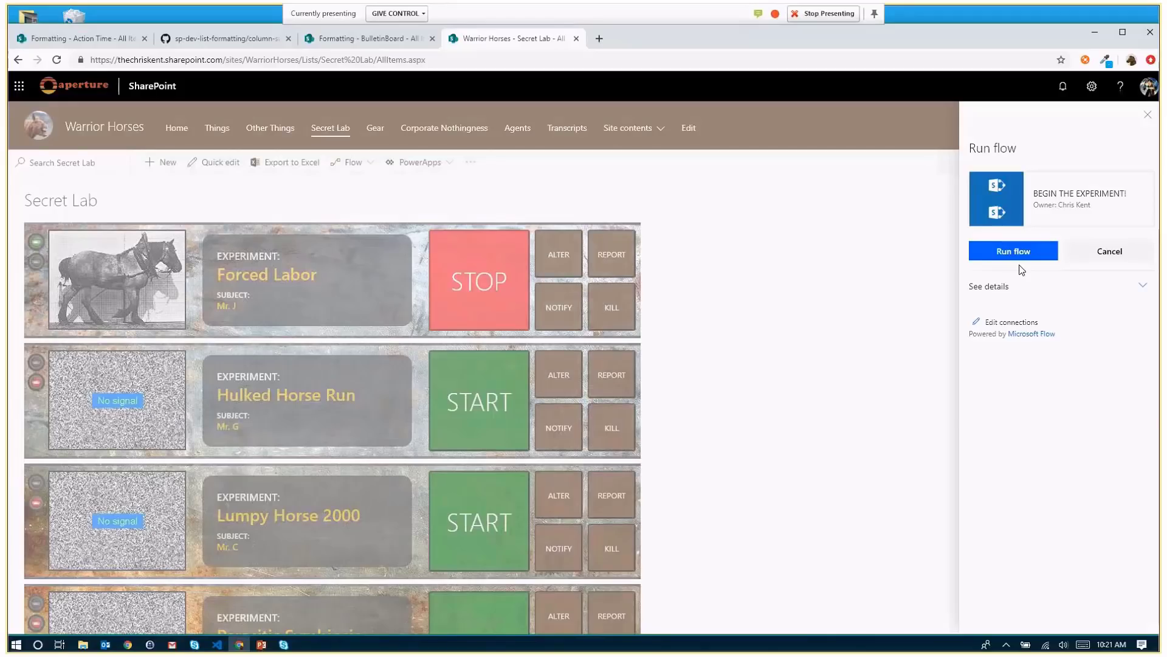
pyautogui.click(1019, 269)
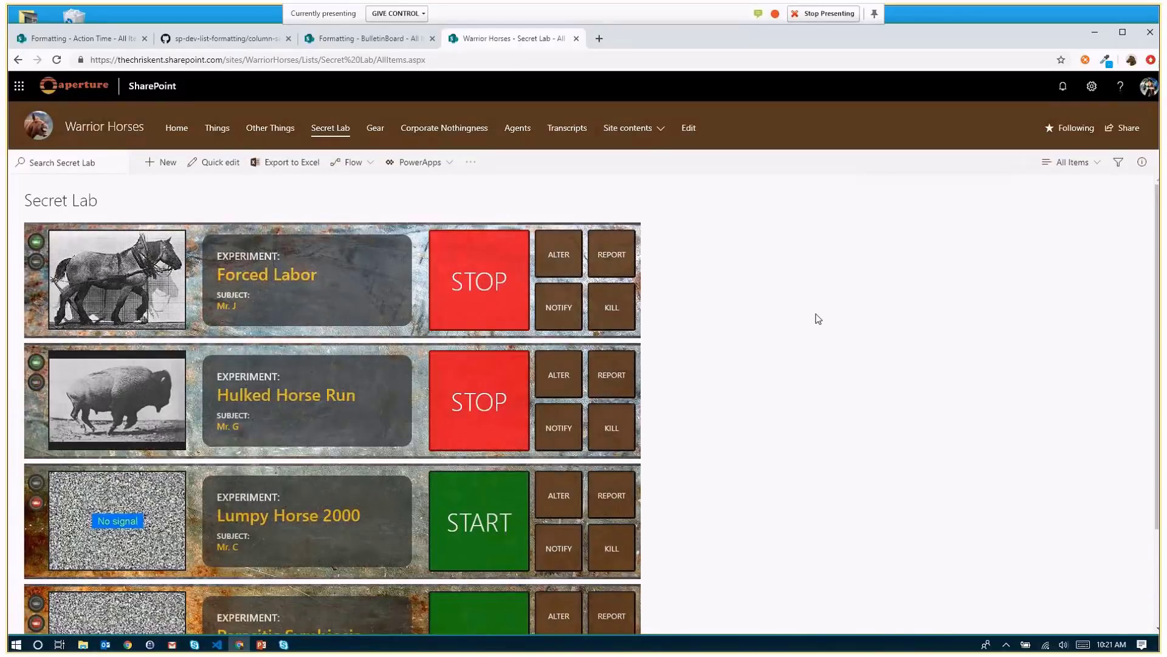
pyautogui.click(530, 496)
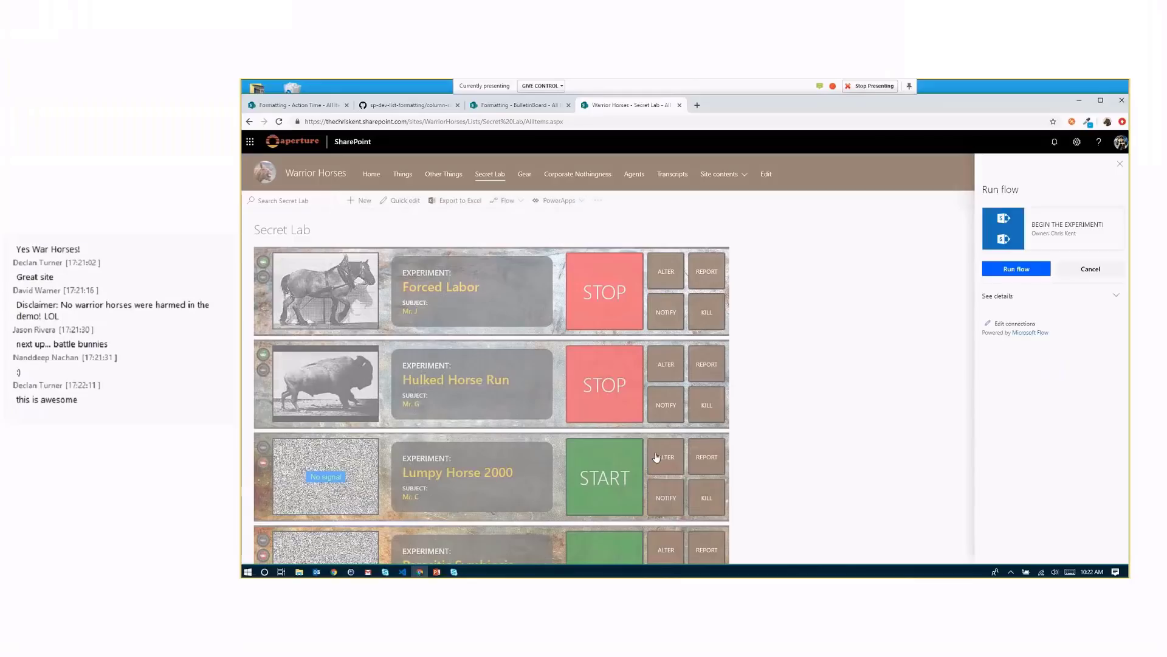
pyautogui.click(993, 256)
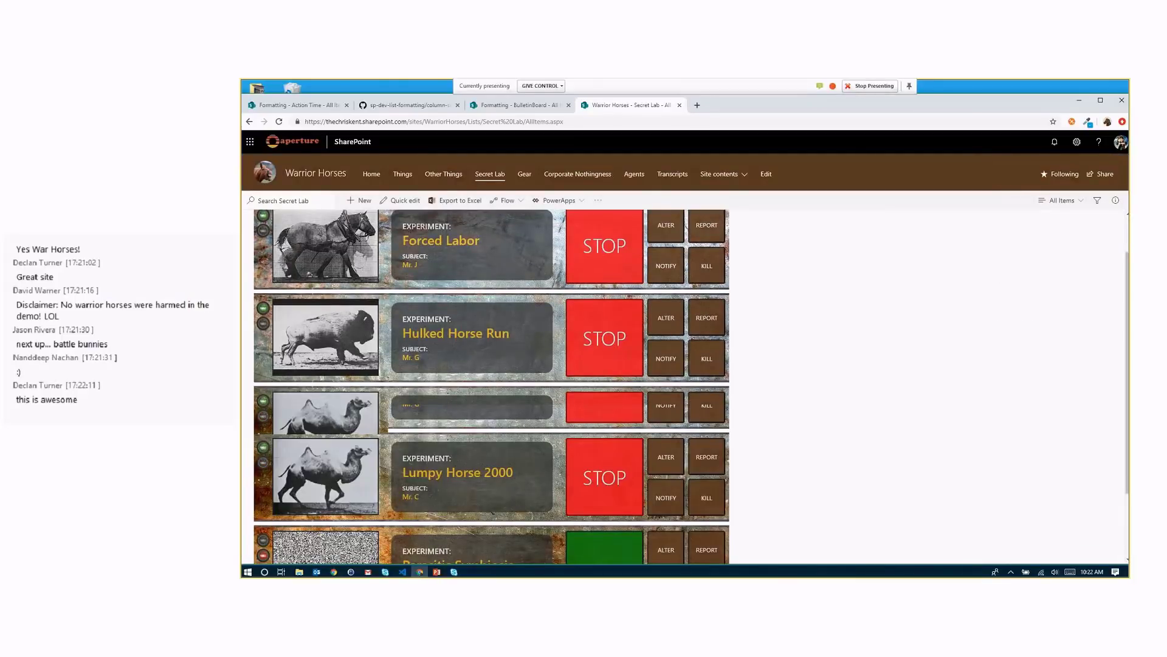
pyautogui.click(604, 524)
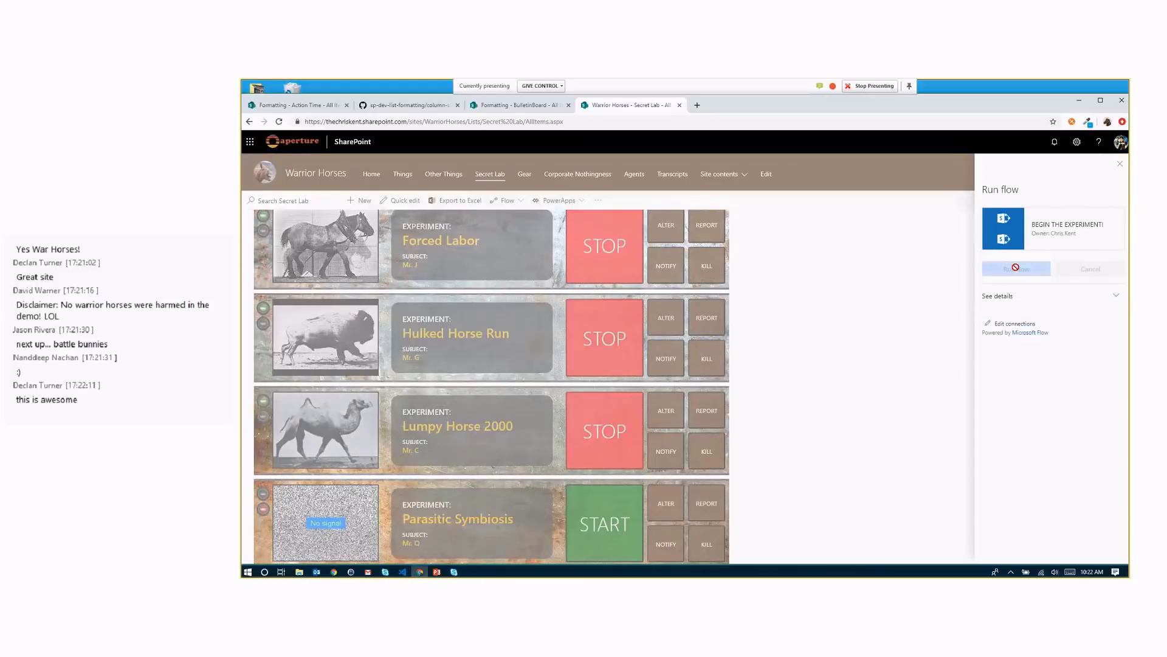
pyautogui.click(1016, 269)
pyautogui.click(836, 351)
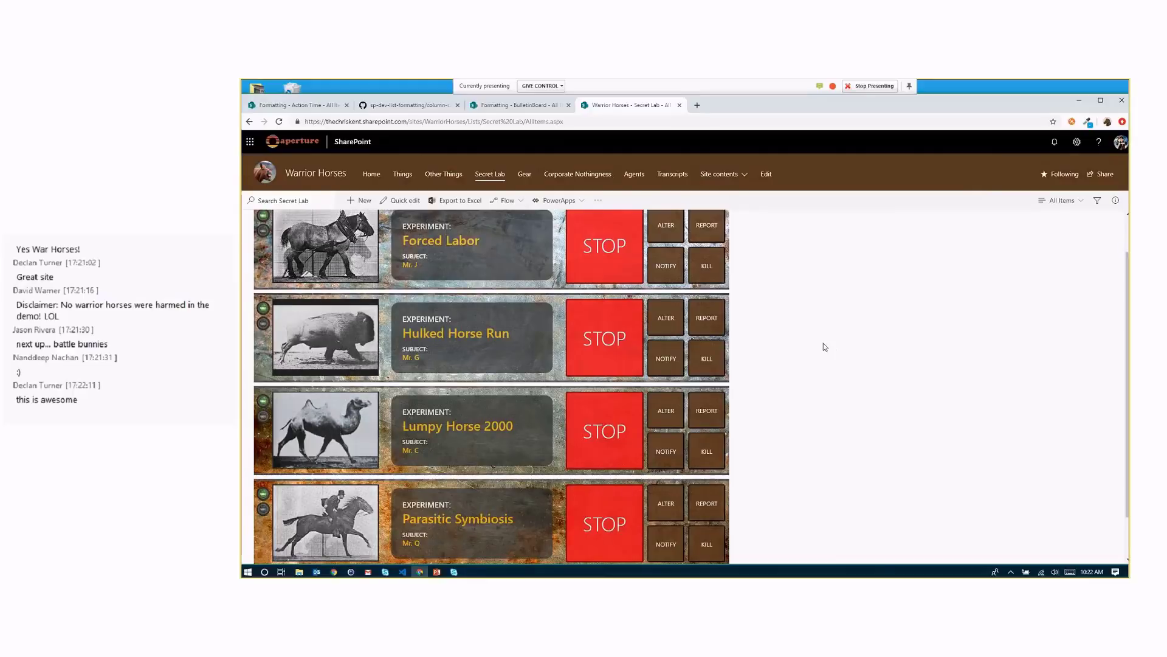
# Run the HALT ZE EXPERIMENT flow on the Forced Labor row
pyautogui.scroll(1, 859, 299)
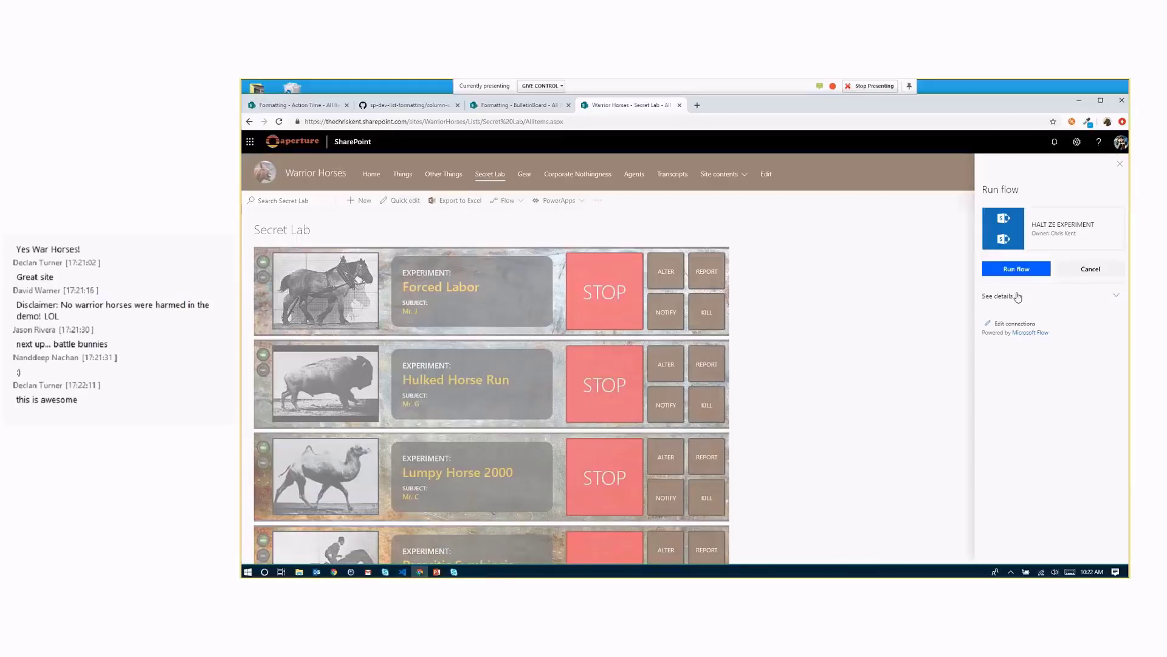
pyautogui.click(1016, 269)
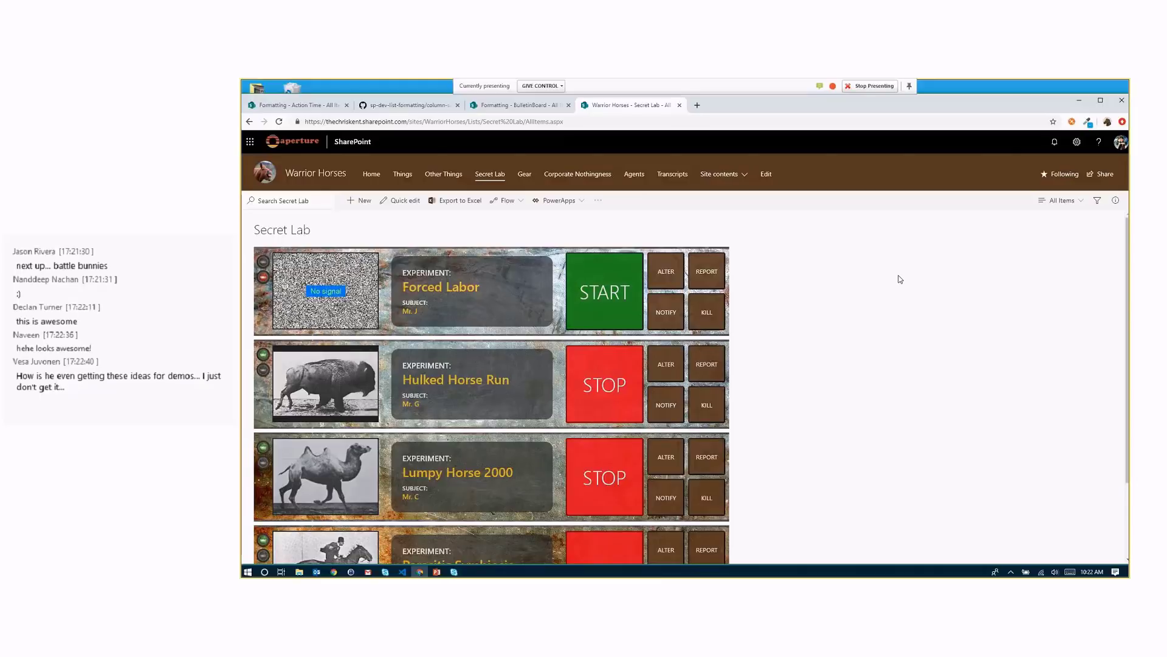
pyautogui.hotkey('alt', 'Tab')
# Go from the customRowAction slide to Actions, highlighting editItemProps, then on to slide 4 Live List Updates
pyautogui.click(288, 175)
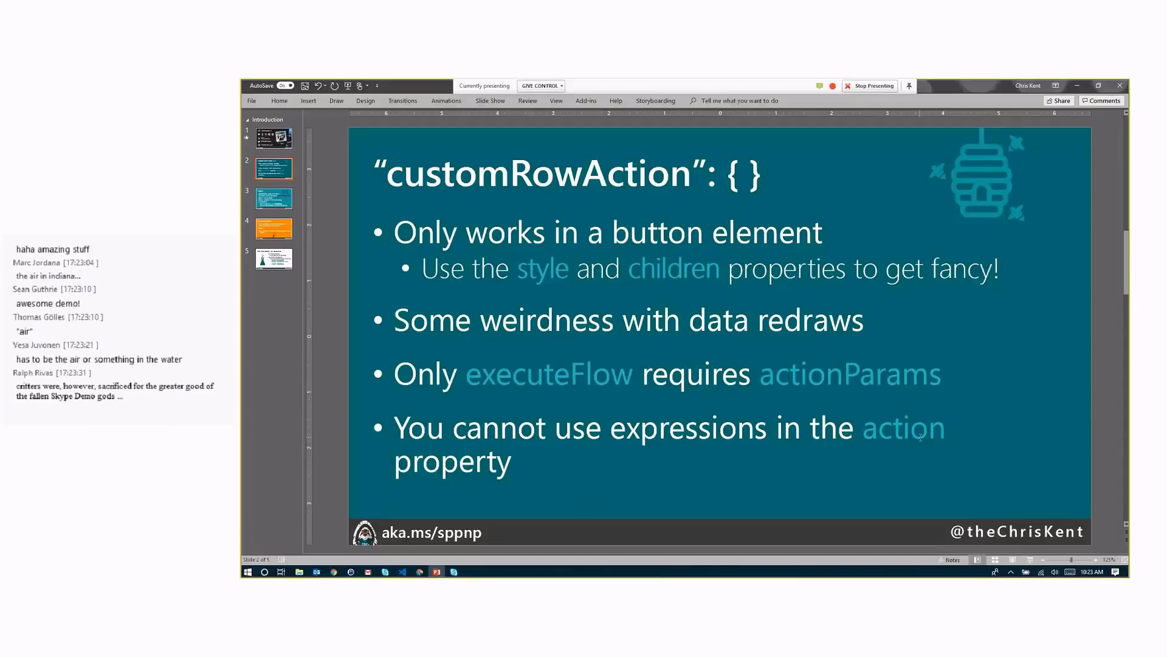
pyautogui.click(280, 205)
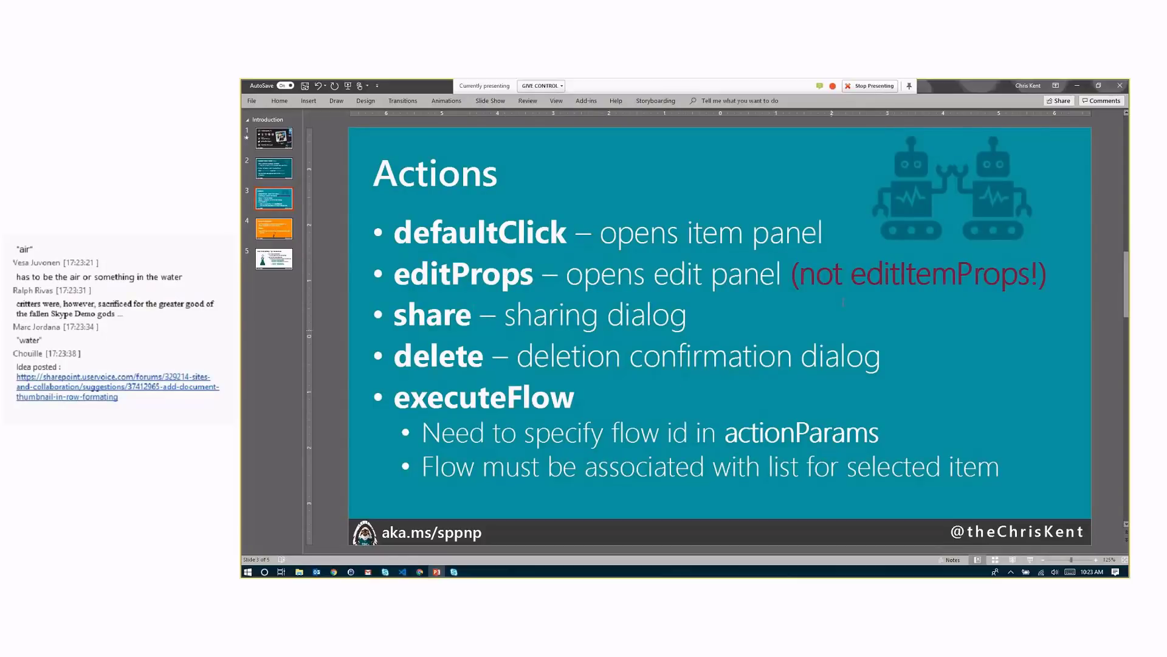
pyautogui.moveTo(851, 275); pyautogui.dragTo(1029, 275)
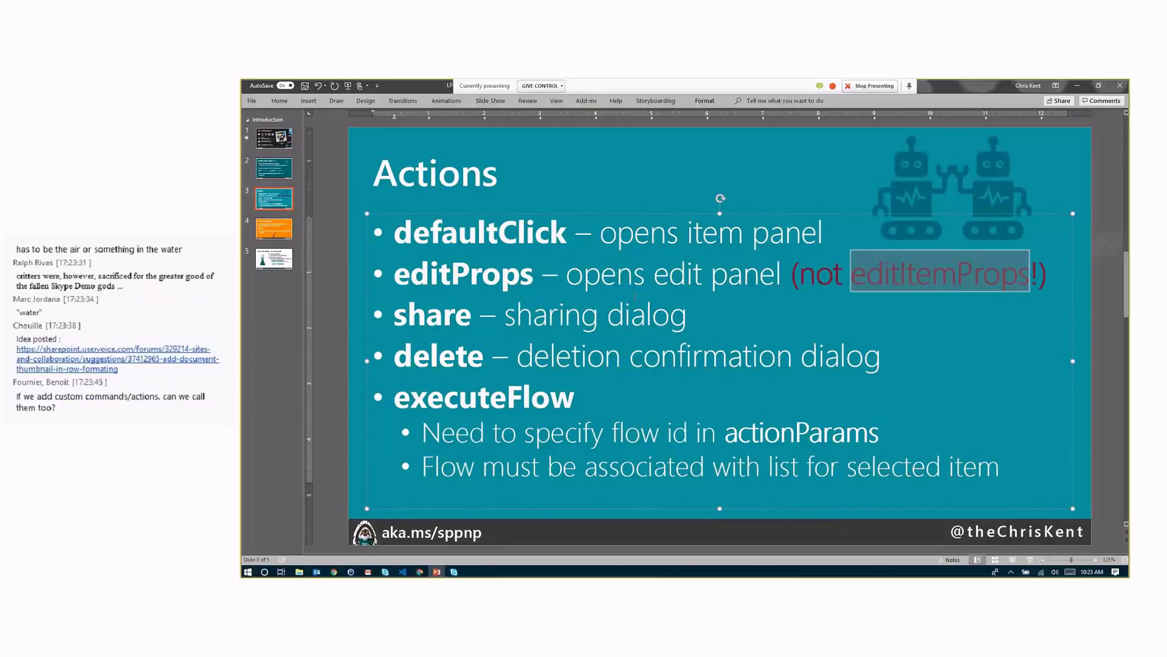
pyautogui.click(276, 229)
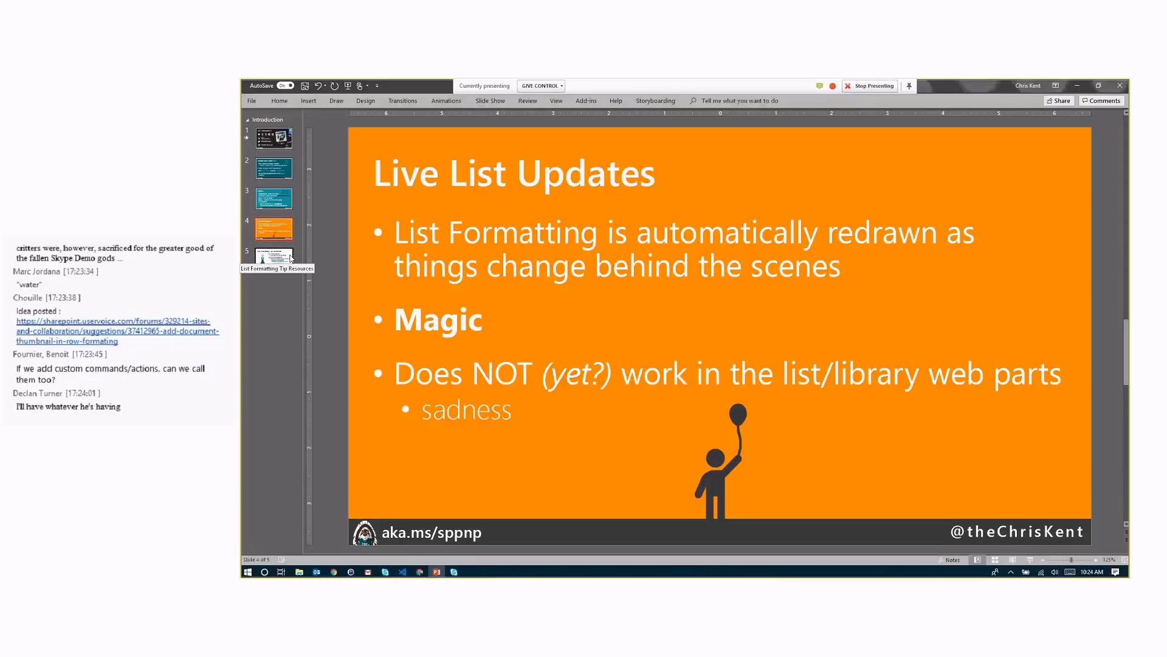
# Show slide 5, highlighting the generic-rowactions and contact-card-format sample names, then clear the selection
pyautogui.click(291, 258)
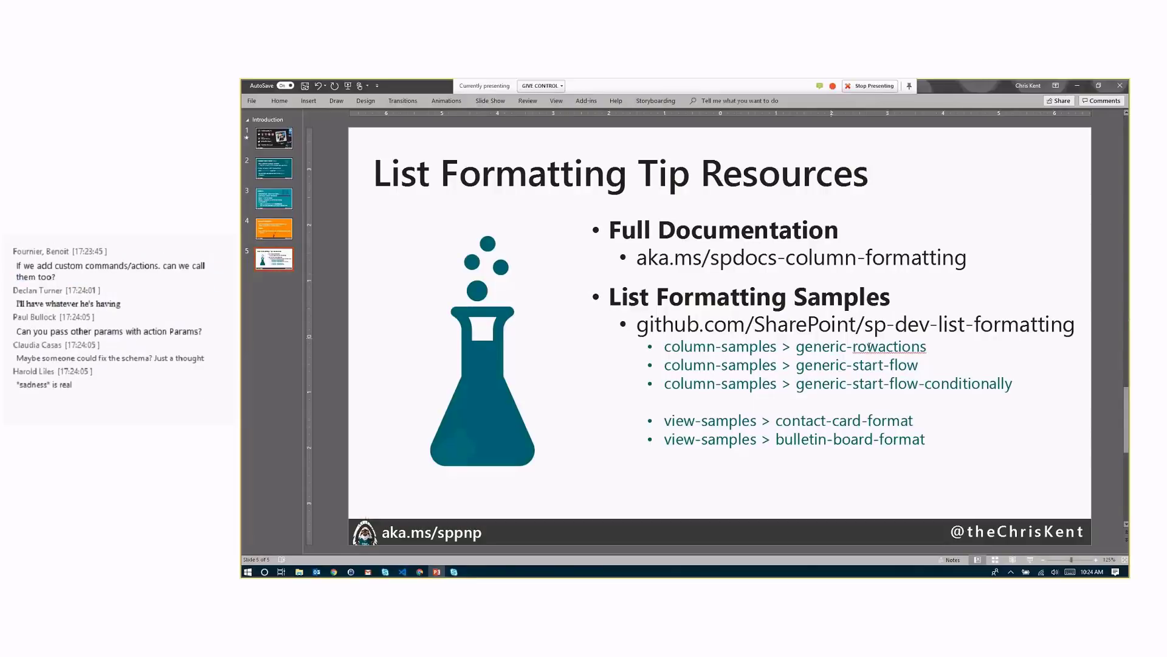
pyautogui.doubleClick(927, 347)
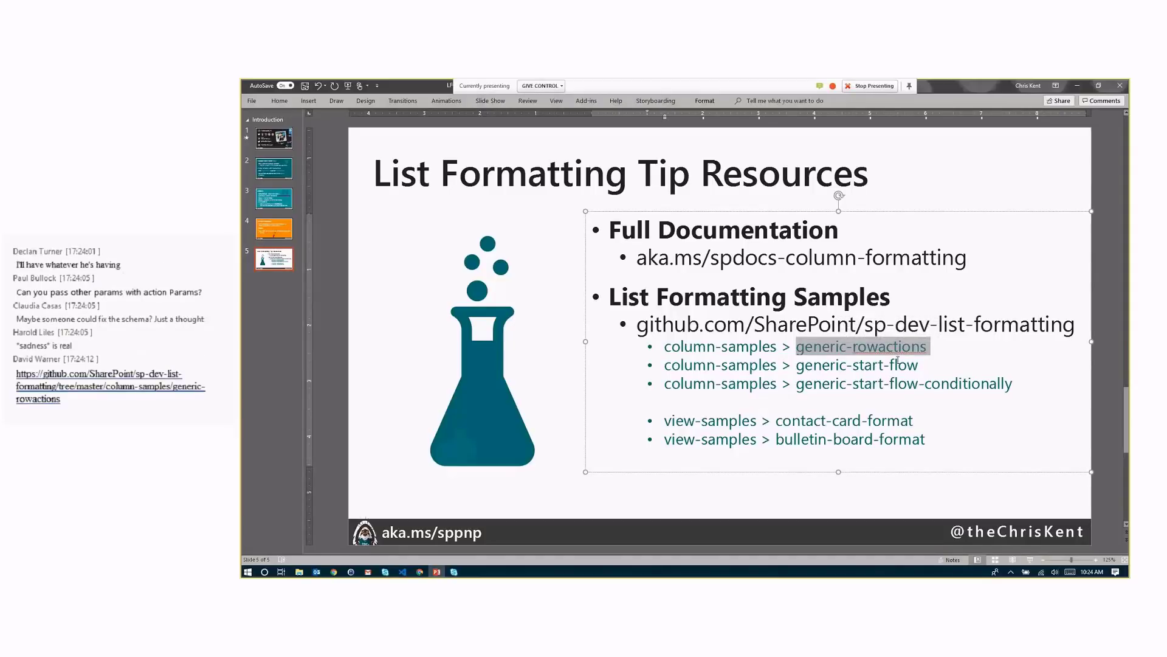
pyautogui.click(907, 383)
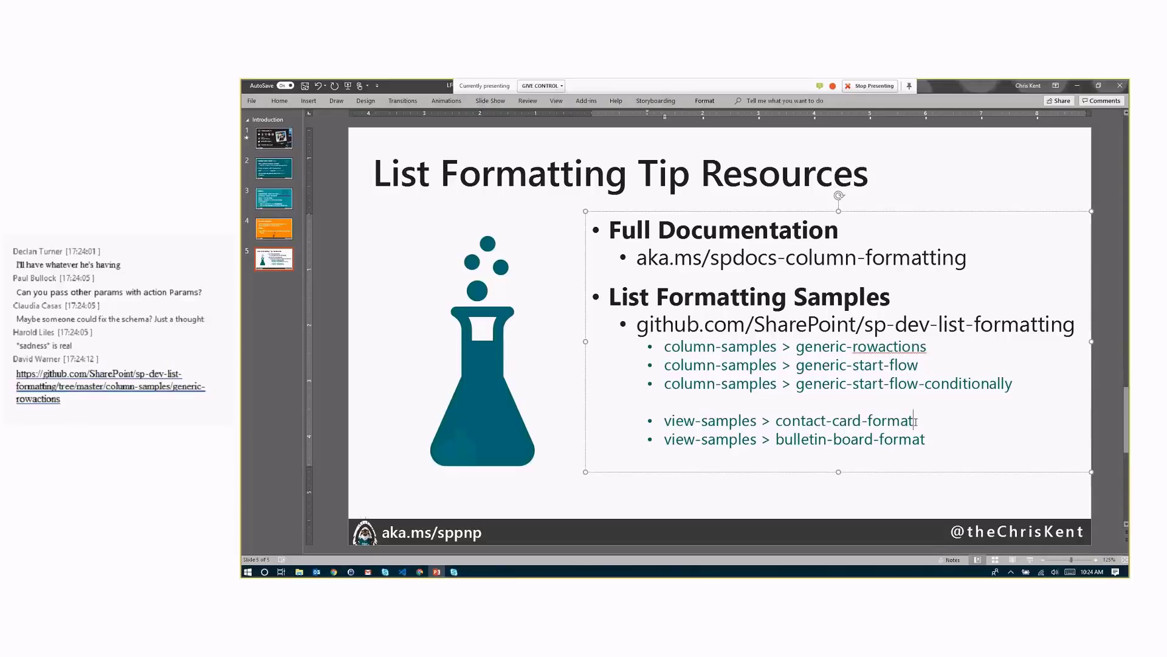
pyautogui.moveTo(913, 420); pyautogui.dragTo(785, 423)
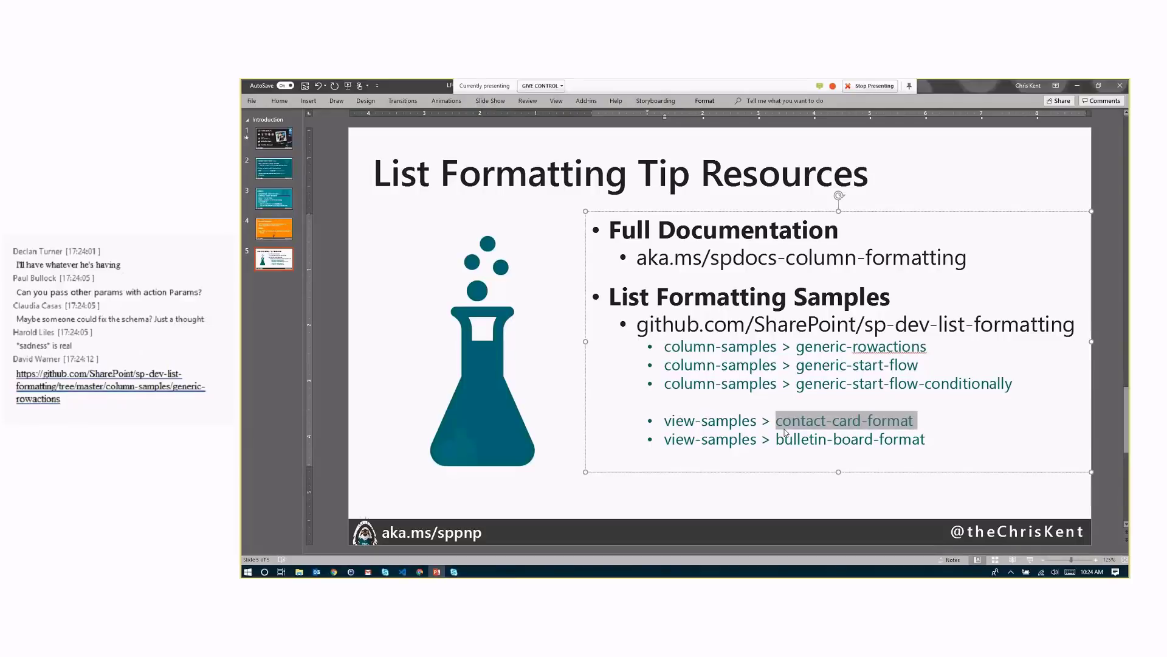
pyautogui.click(929, 438)
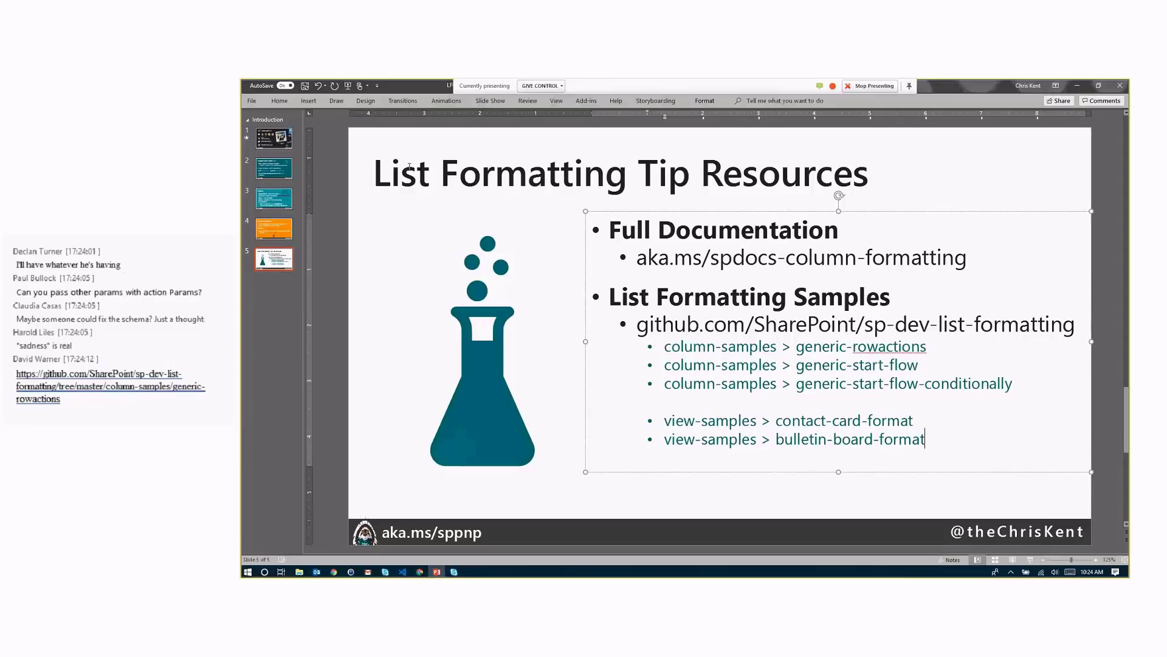
pyautogui.click(381, 185)
pyautogui.click(355, 247)
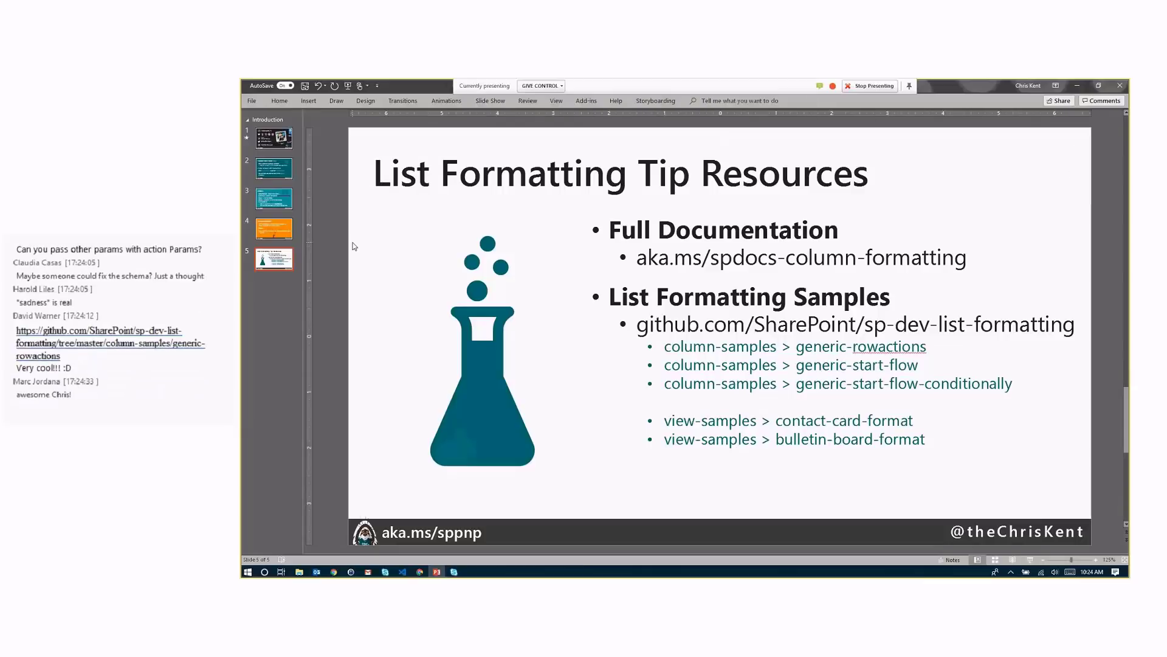